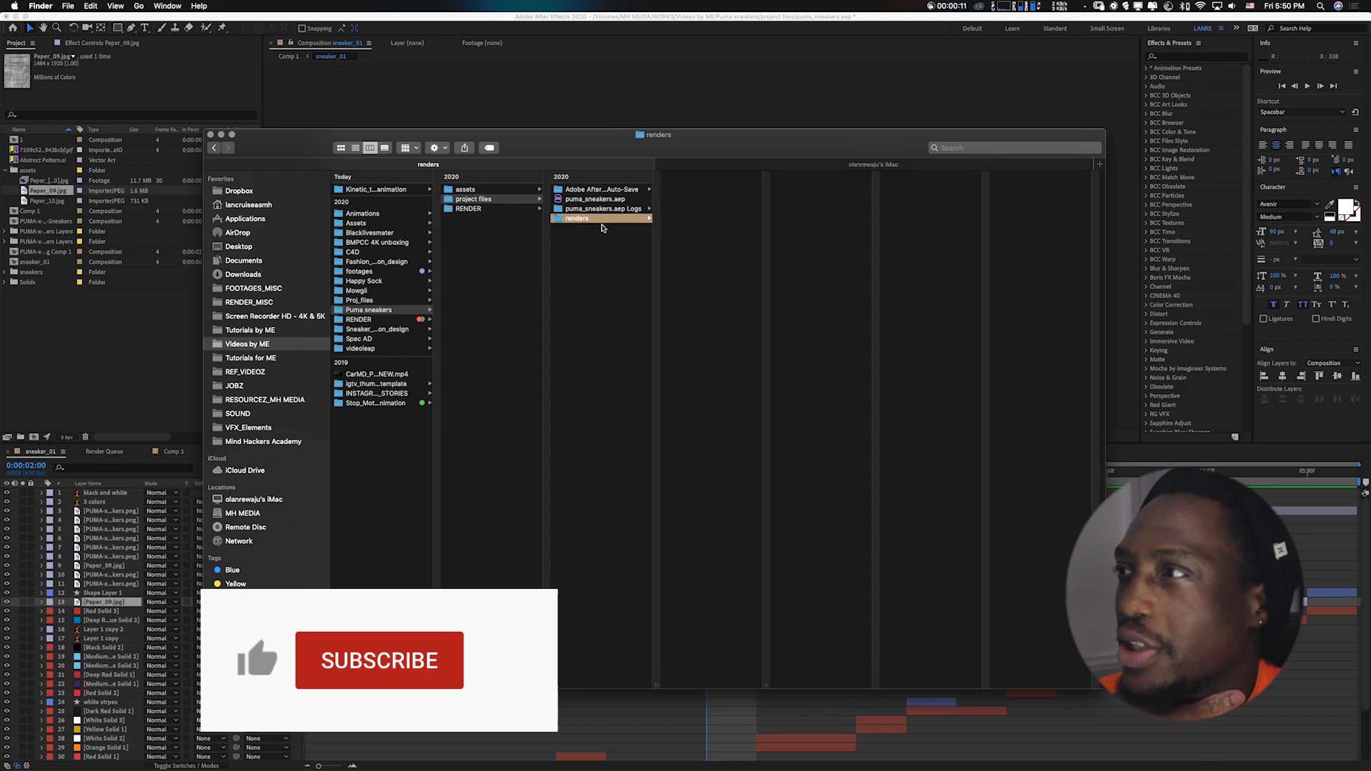
# Move the renders folder inside project files to the Trash and open the RENDER folder
pyautogui.rightClick(585, 221)
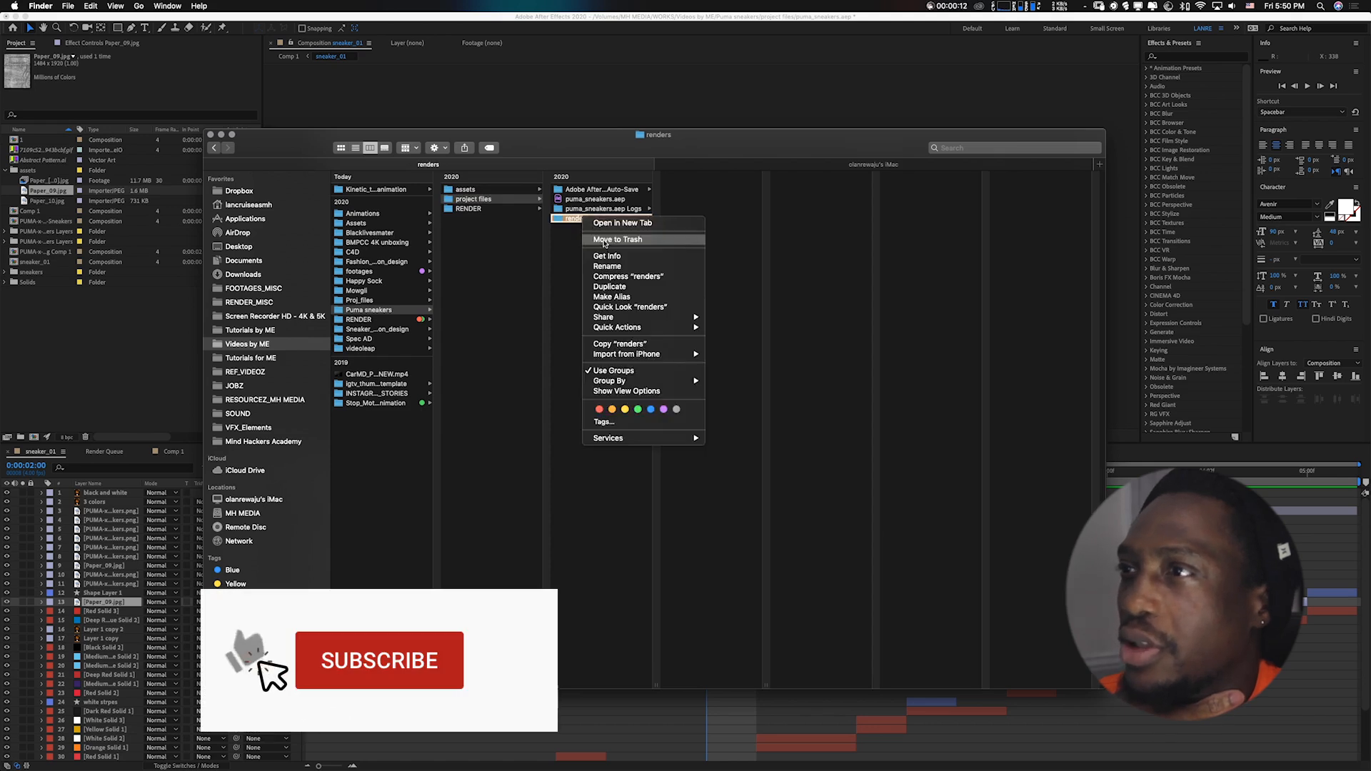
pyautogui.click(502, 221)
pyautogui.click(502, 222)
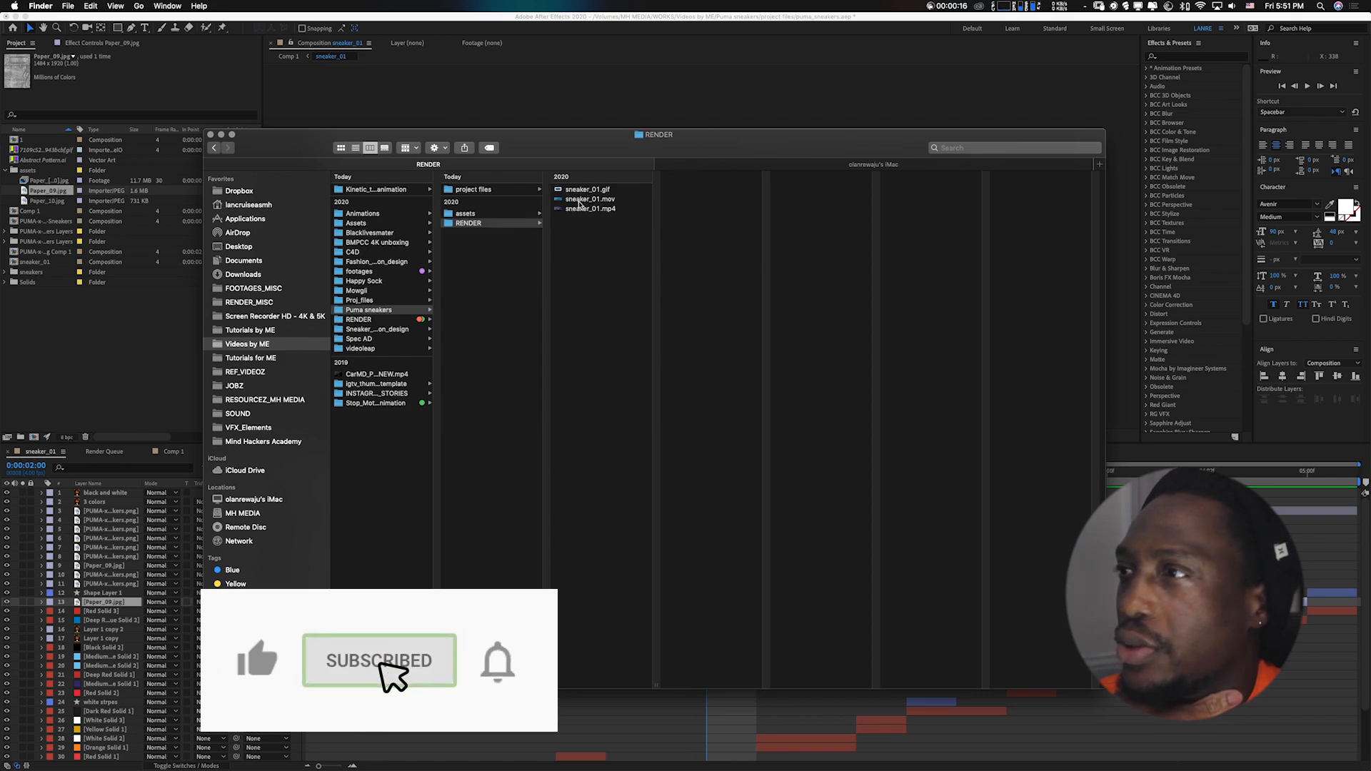
# Preview the rendered animations sneaker_01.mov and sneaker_01.gif in the RENDER folder
pyautogui.click(587, 199)
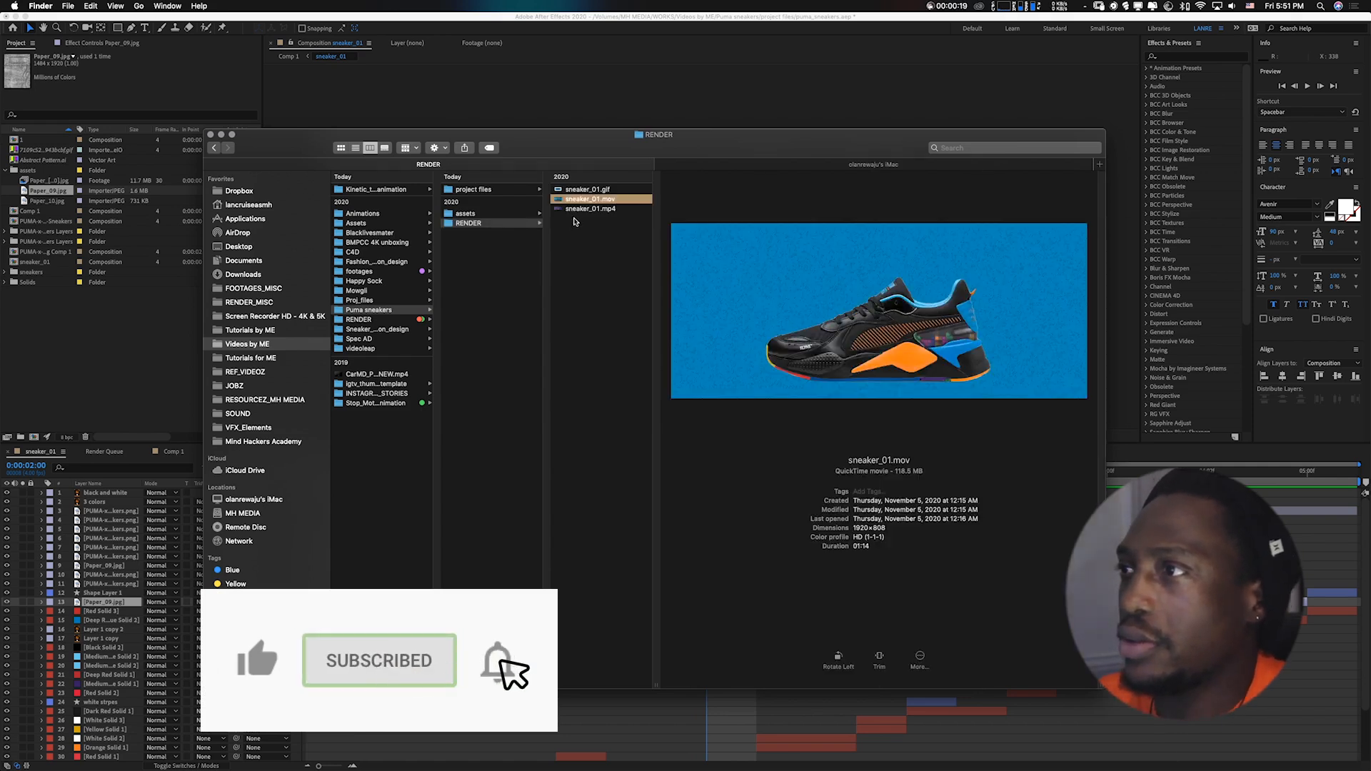
pyautogui.press('space')
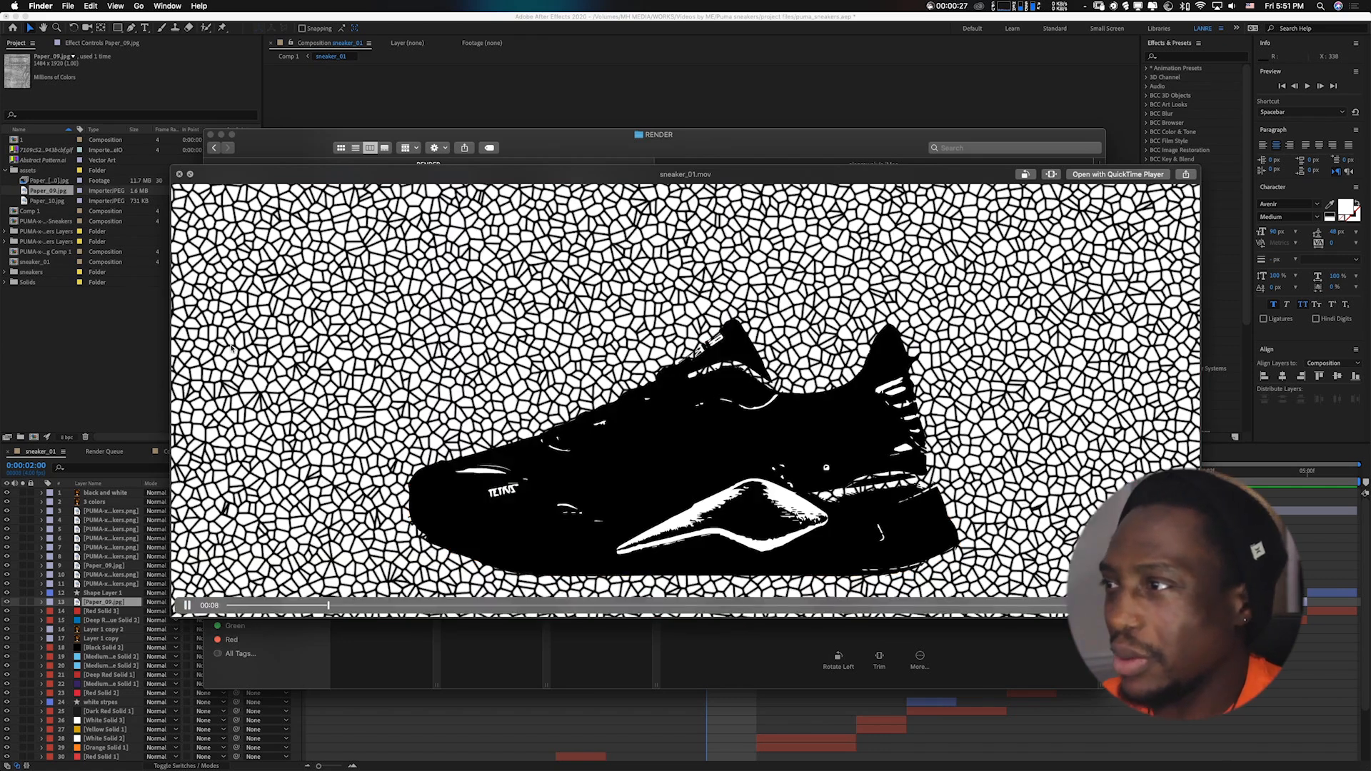
pyautogui.press('space')
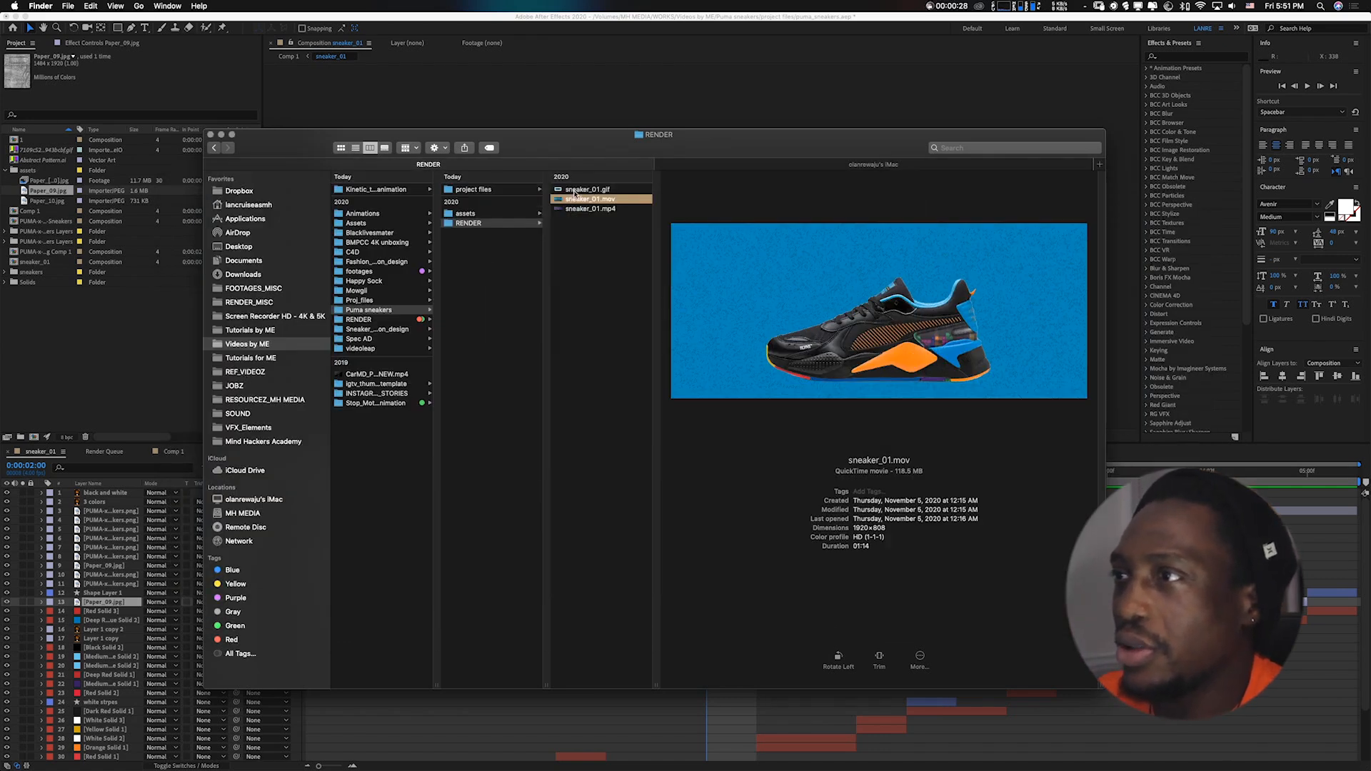
pyautogui.click(568, 189)
pyautogui.press('space')
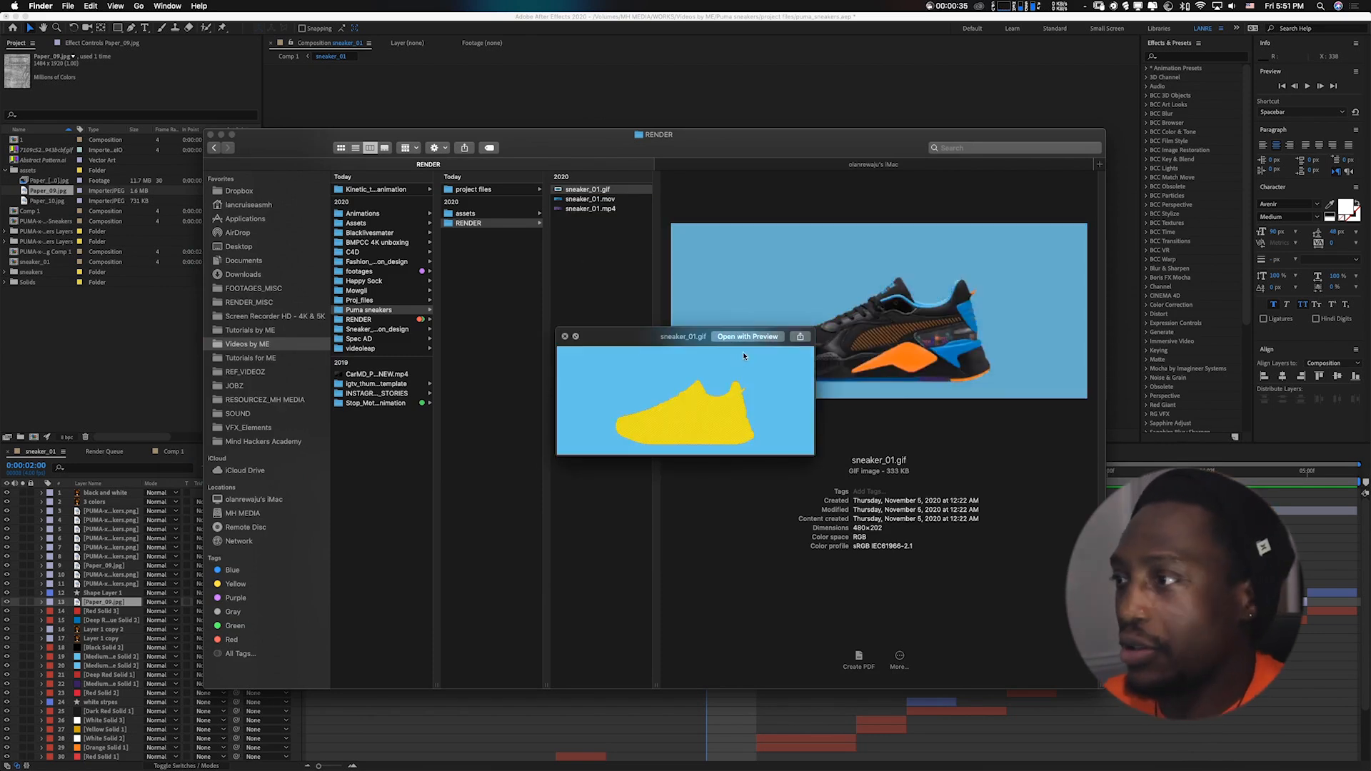
pyautogui.press('space')
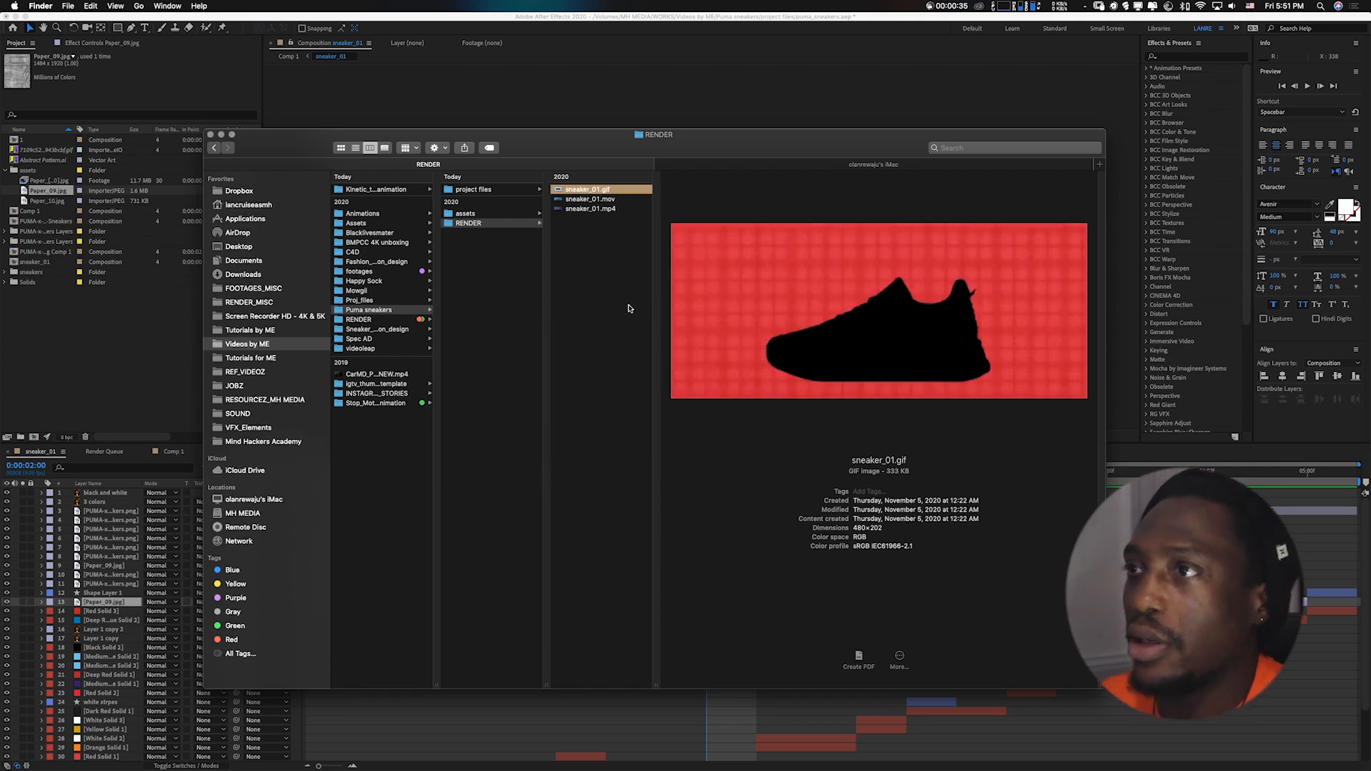
# Preview the sneaker PNG images in the assets folder, from the atmos Puma image through Suede-Classic-Women's-Sneakers.png
pyautogui.click(484, 214)
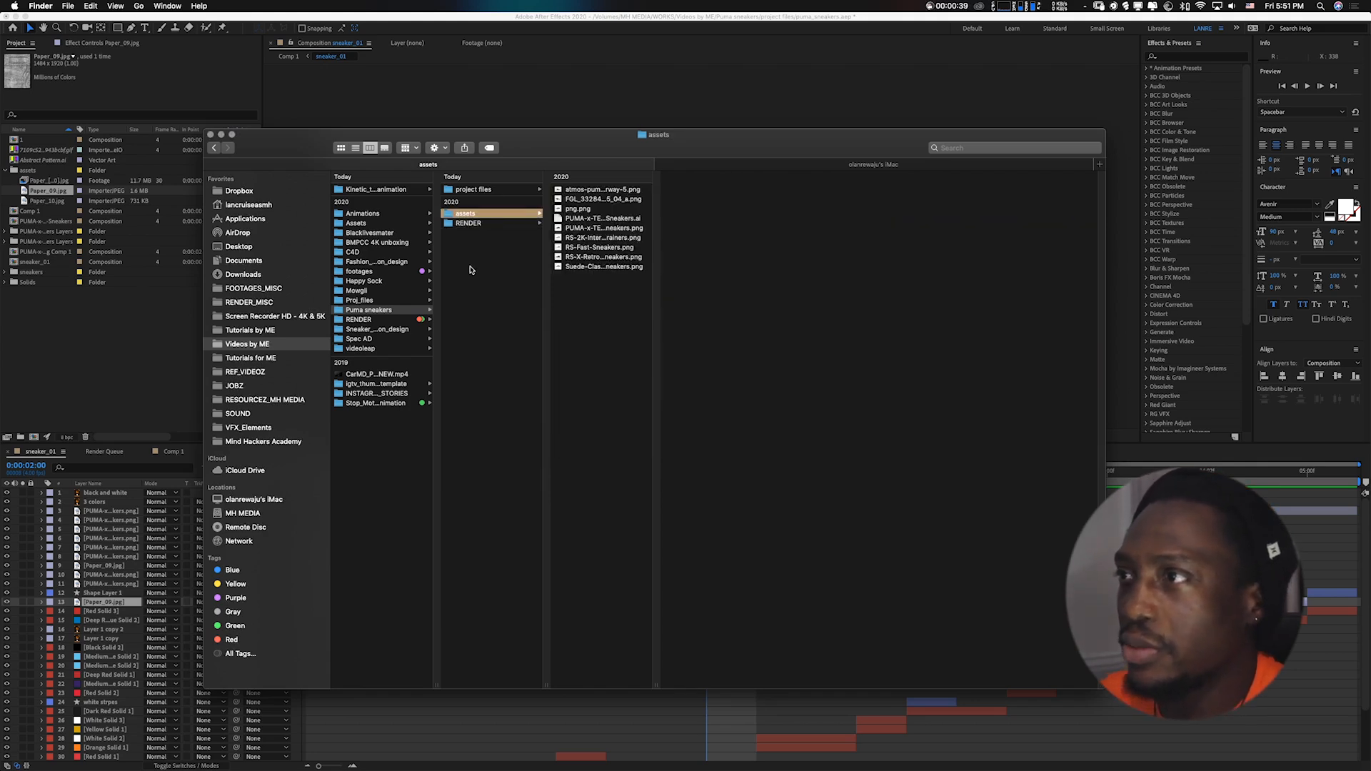
pyautogui.click(601, 192)
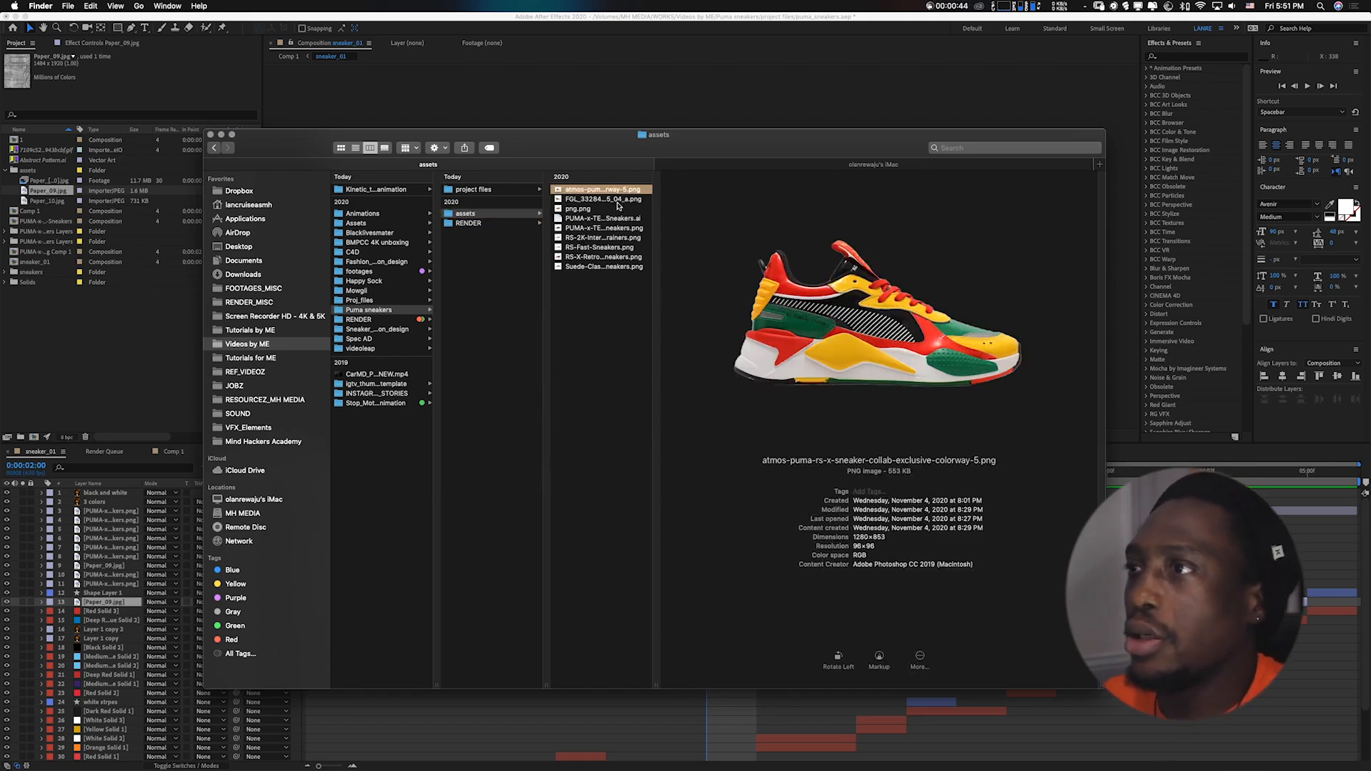
pyautogui.press('space')
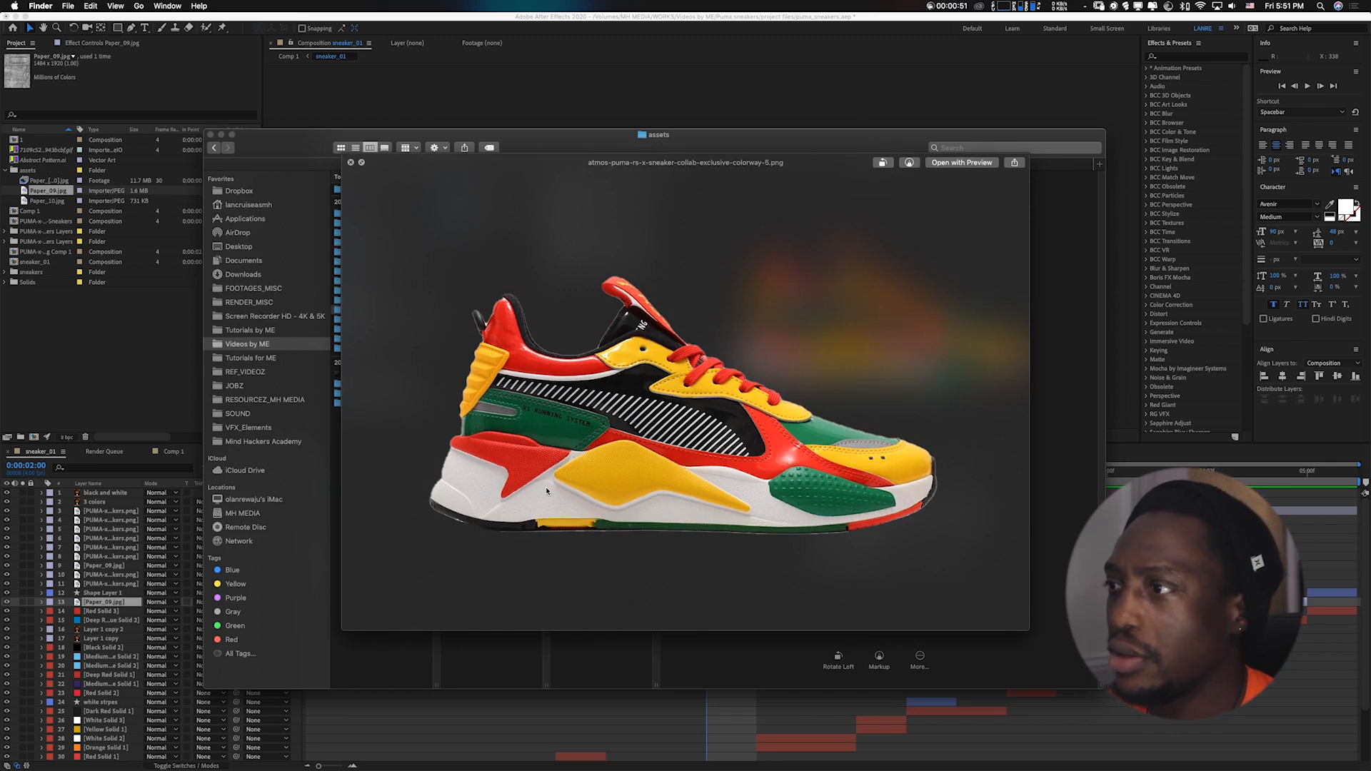
pyautogui.press('Down')
pyautogui.press('Down')
pyautogui.press('Down')
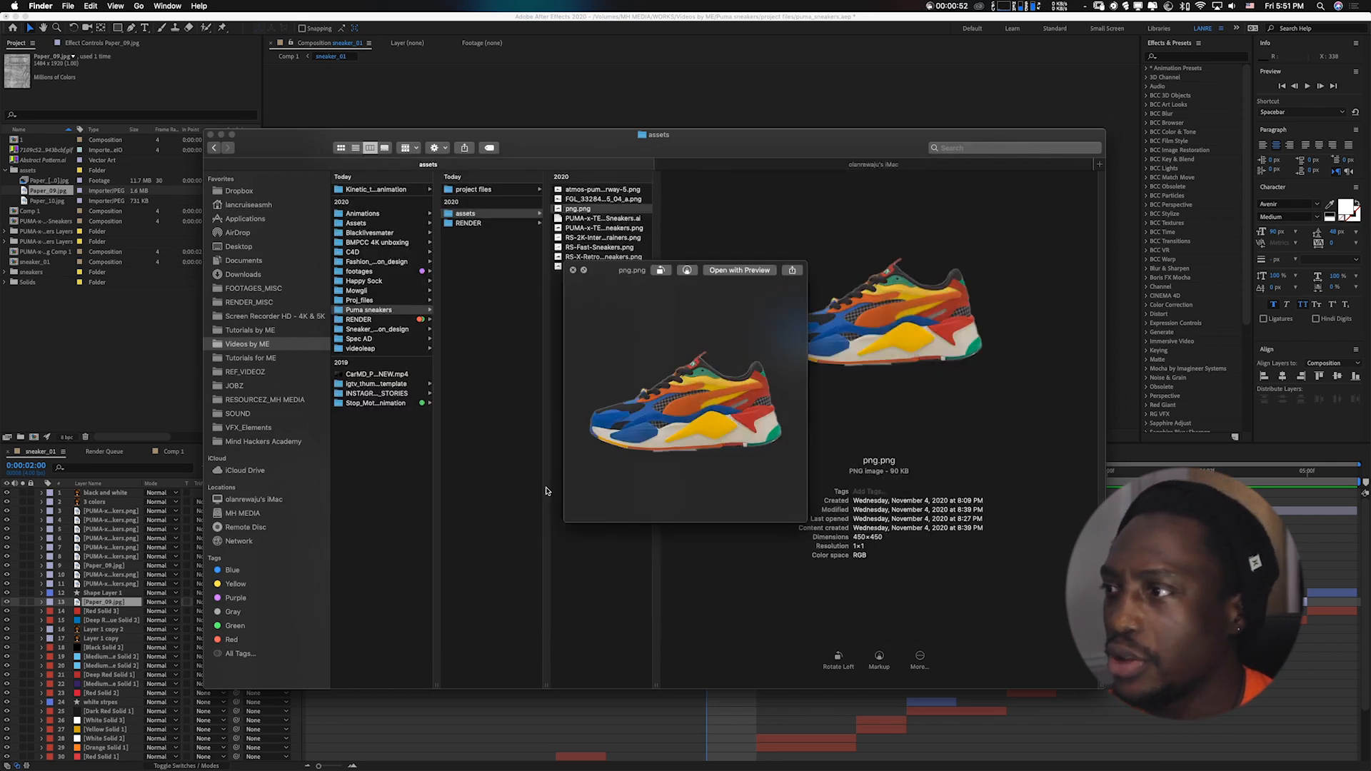
pyautogui.press('Down')
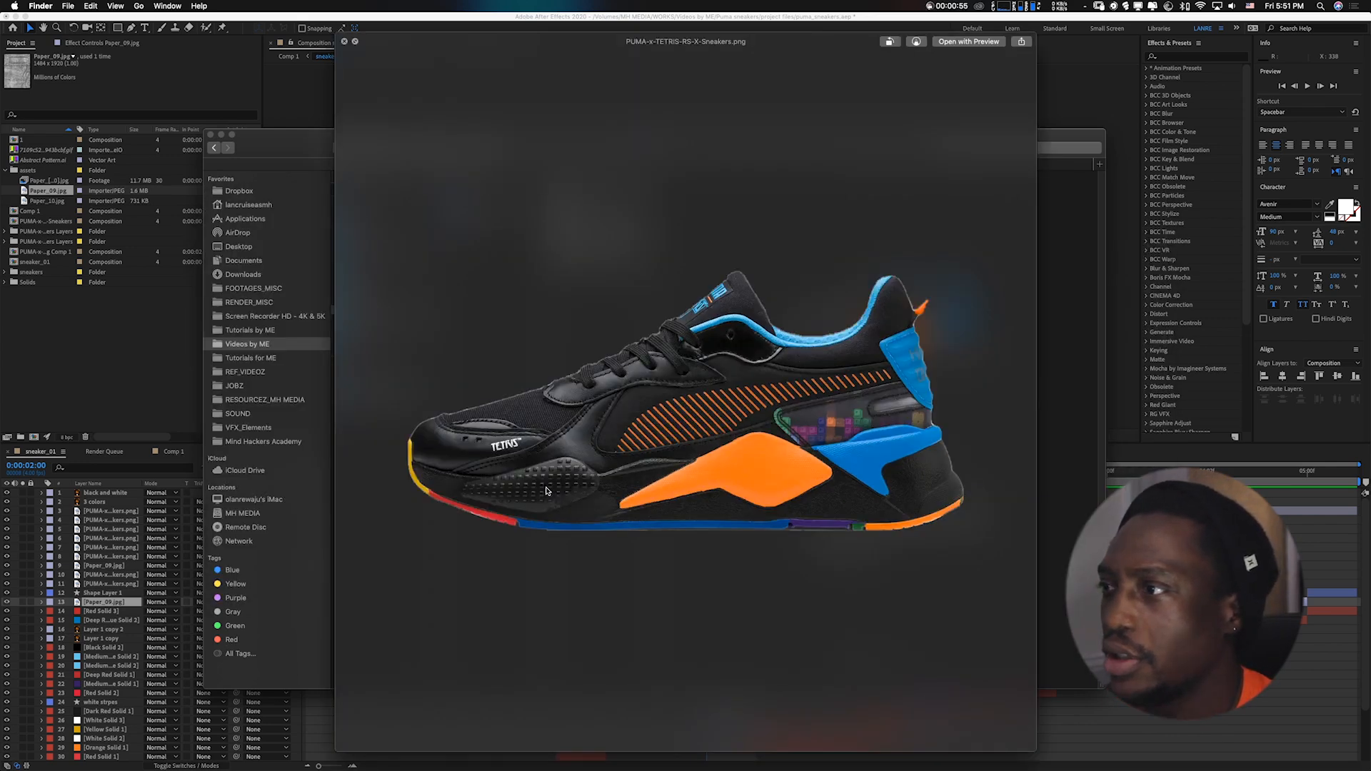
pyautogui.press('Down')
pyautogui.press('Down')
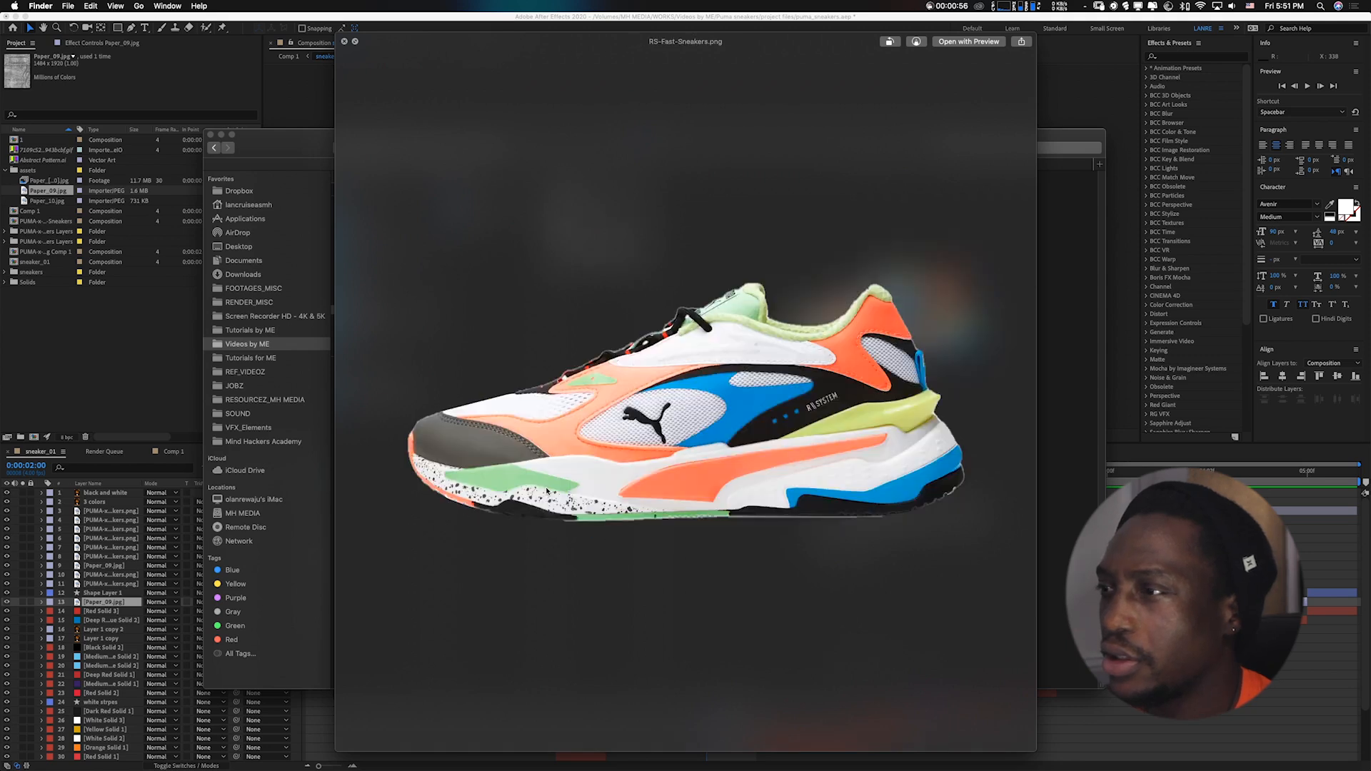
pyautogui.press('Down')
pyautogui.press('Down')
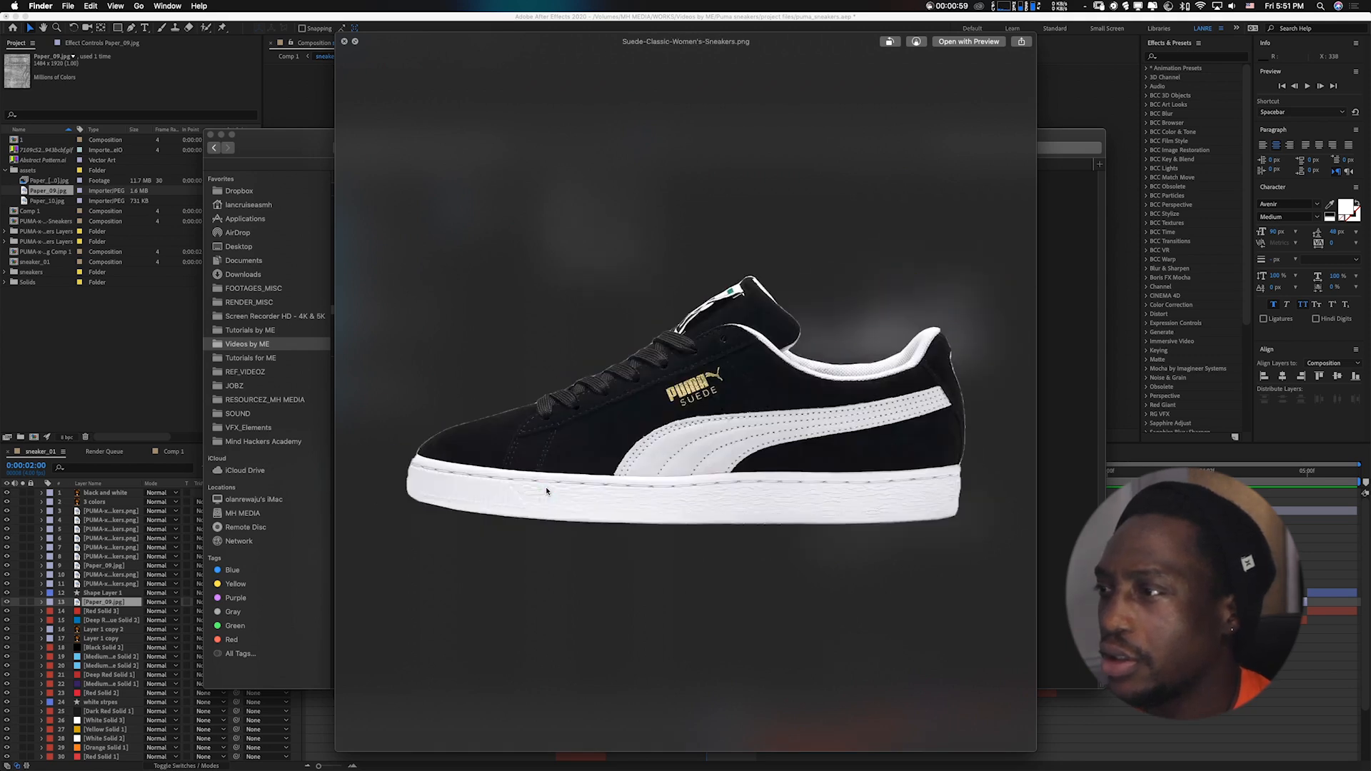
pyautogui.press('space')
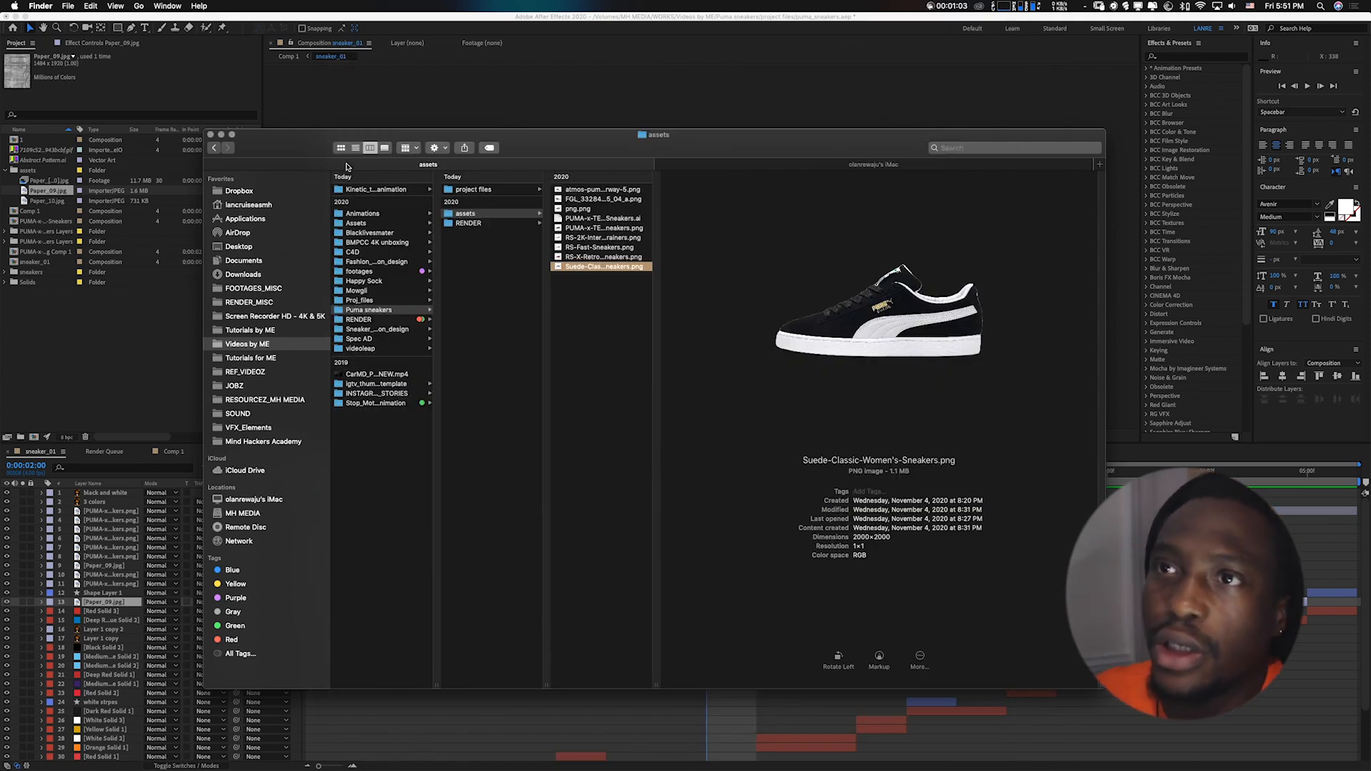
# Switch to After Effects, return the sneaker_01 timeline to its first frame and bring up the Comp 1 timeline
pyautogui.click(131, 327)
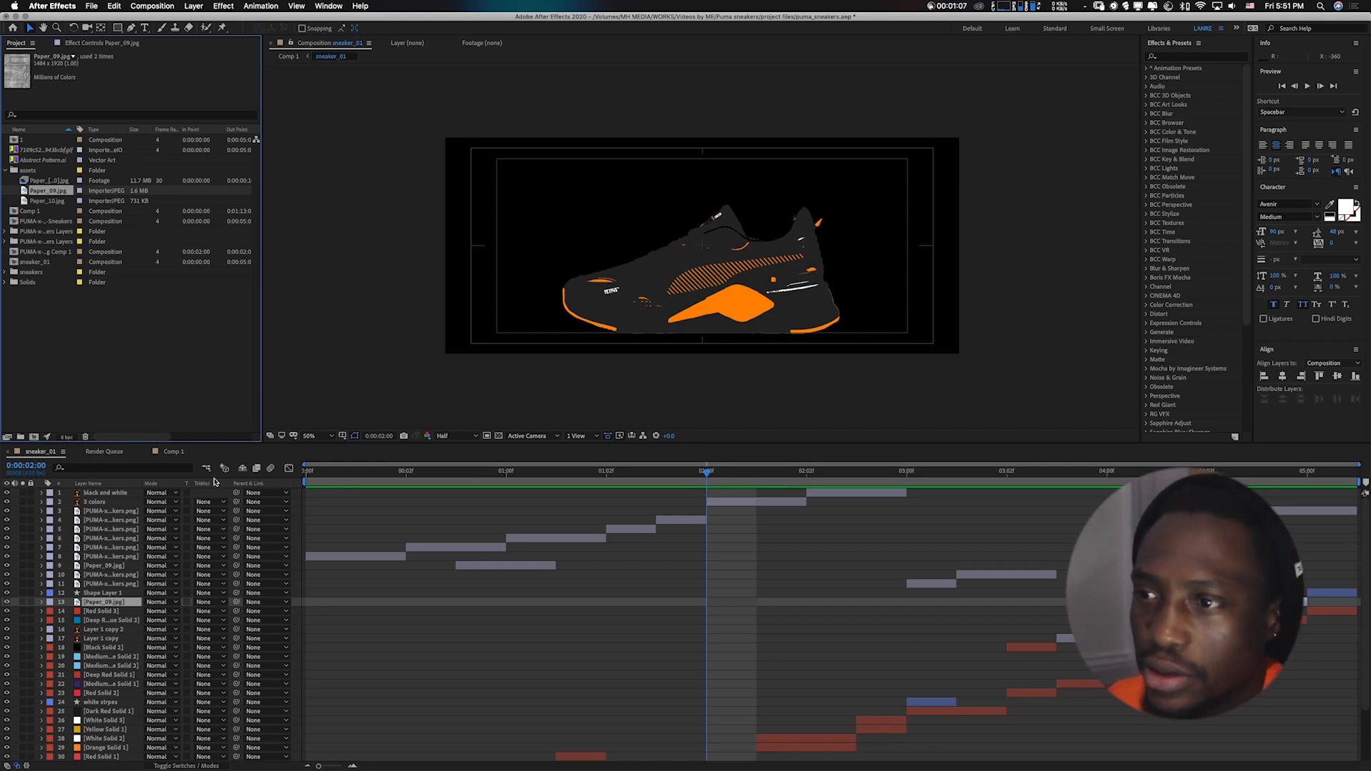
pyautogui.press('Home')
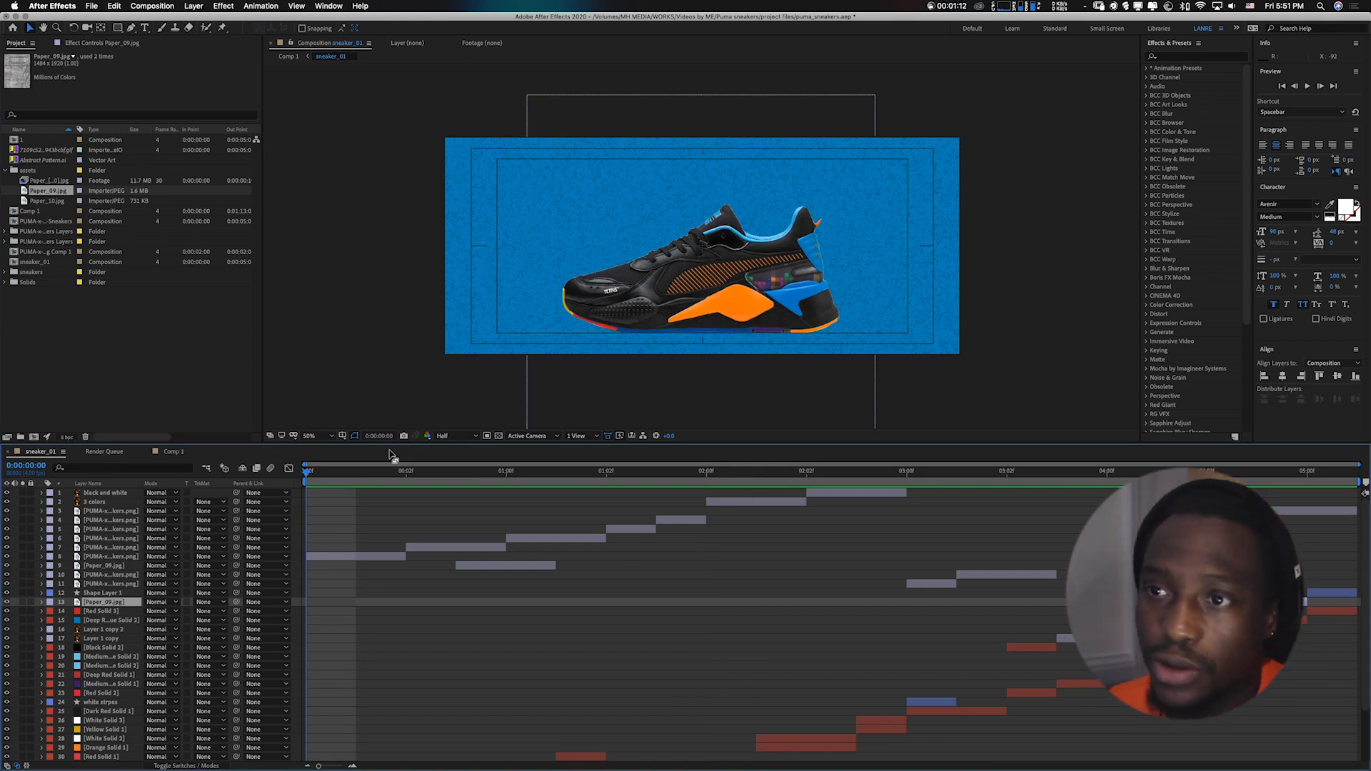
pyautogui.click(171, 452)
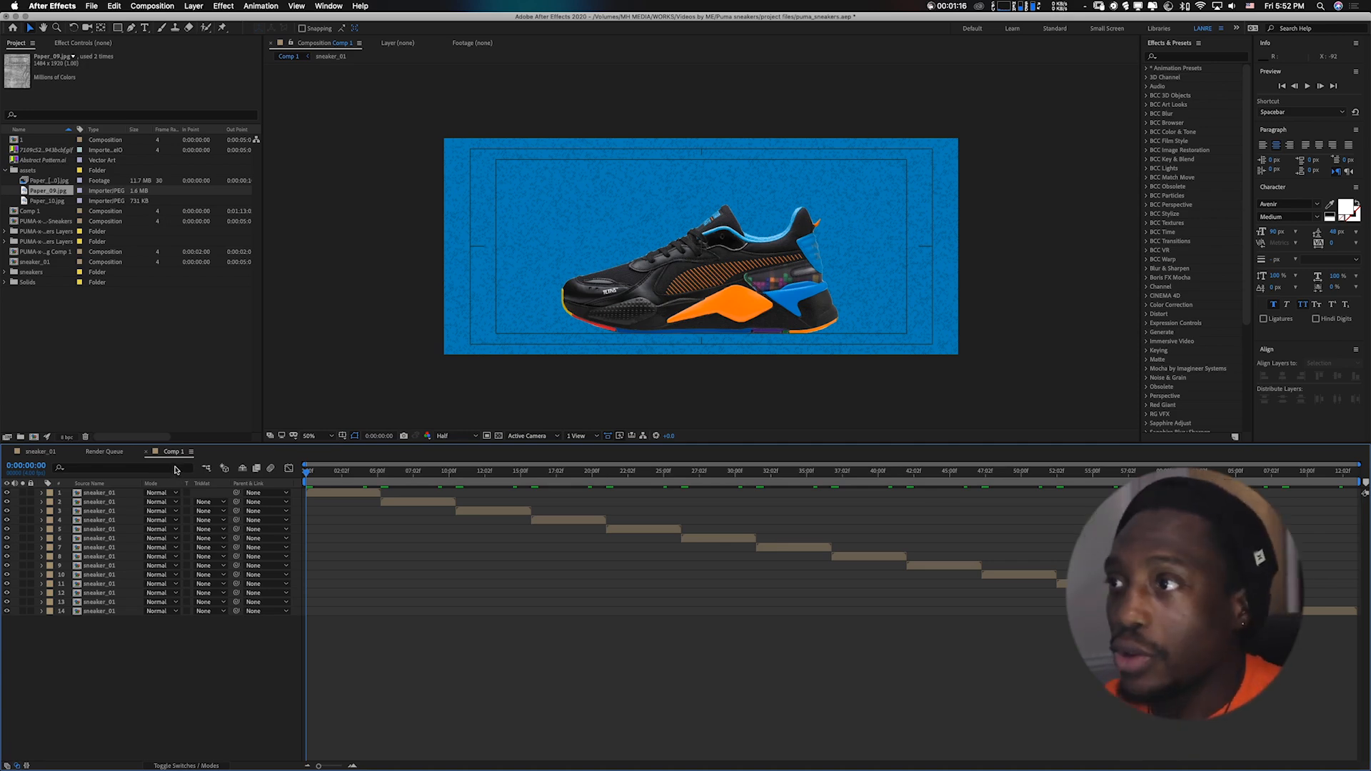
# Review the preset frame rates offered for a new composition without creating one
pyautogui.press('super+n')
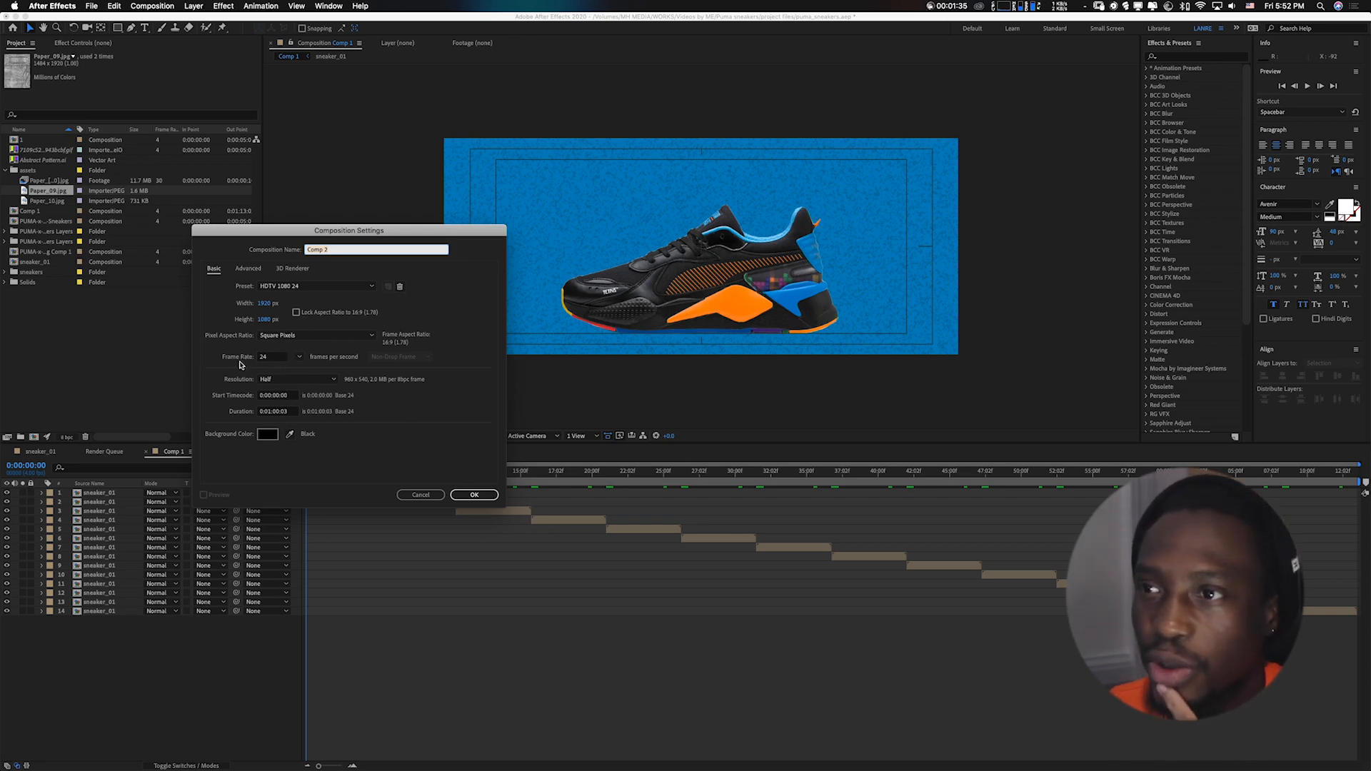
pyautogui.click(300, 359)
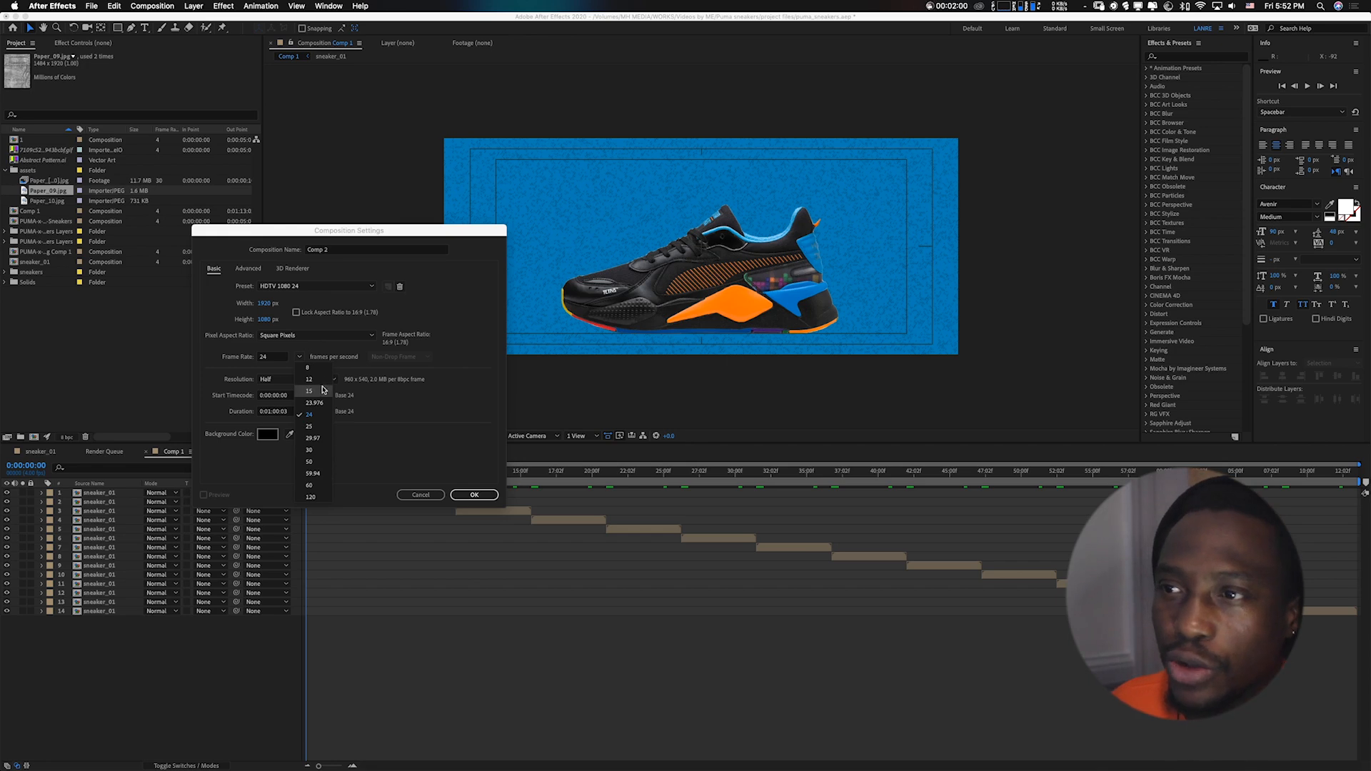
pyautogui.click(420, 494)
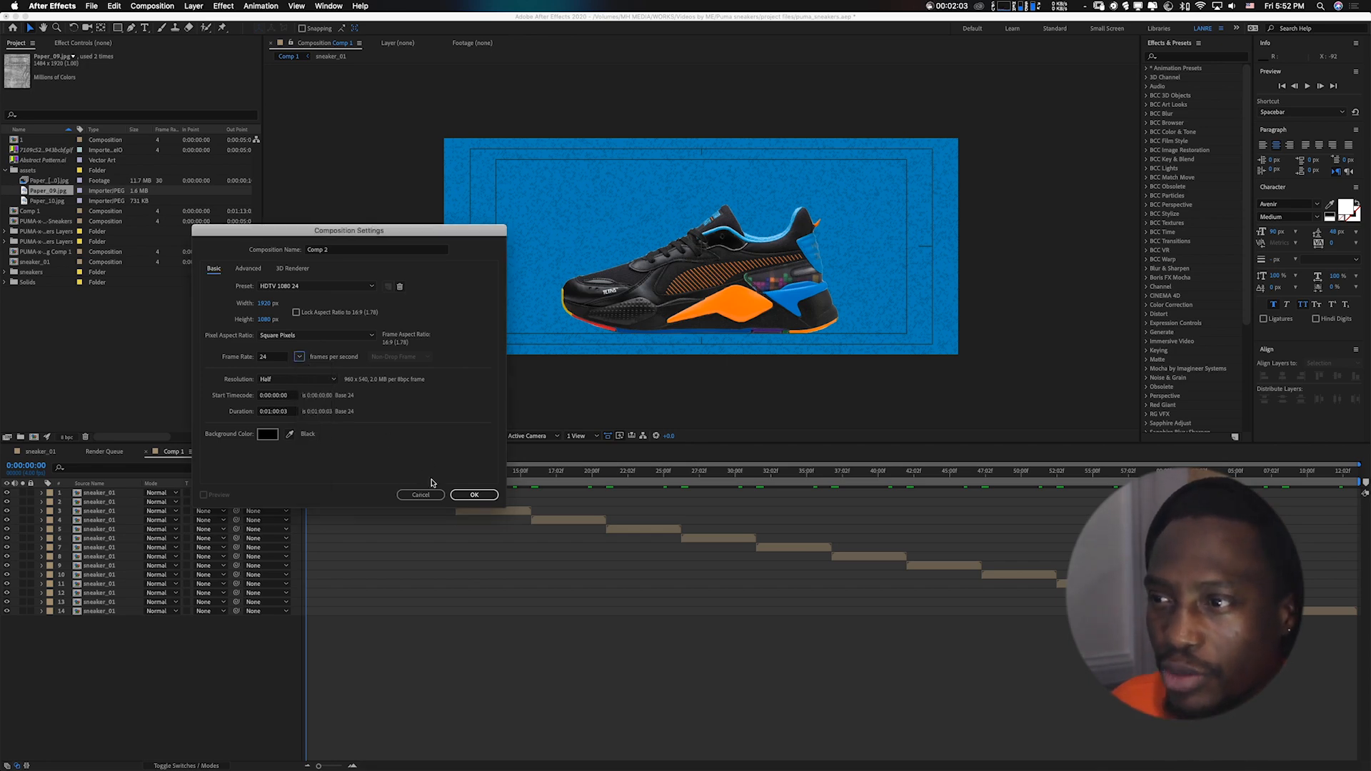
# Check the frame rate in the sneaker_01 composition's settings
pyautogui.click(37, 455)
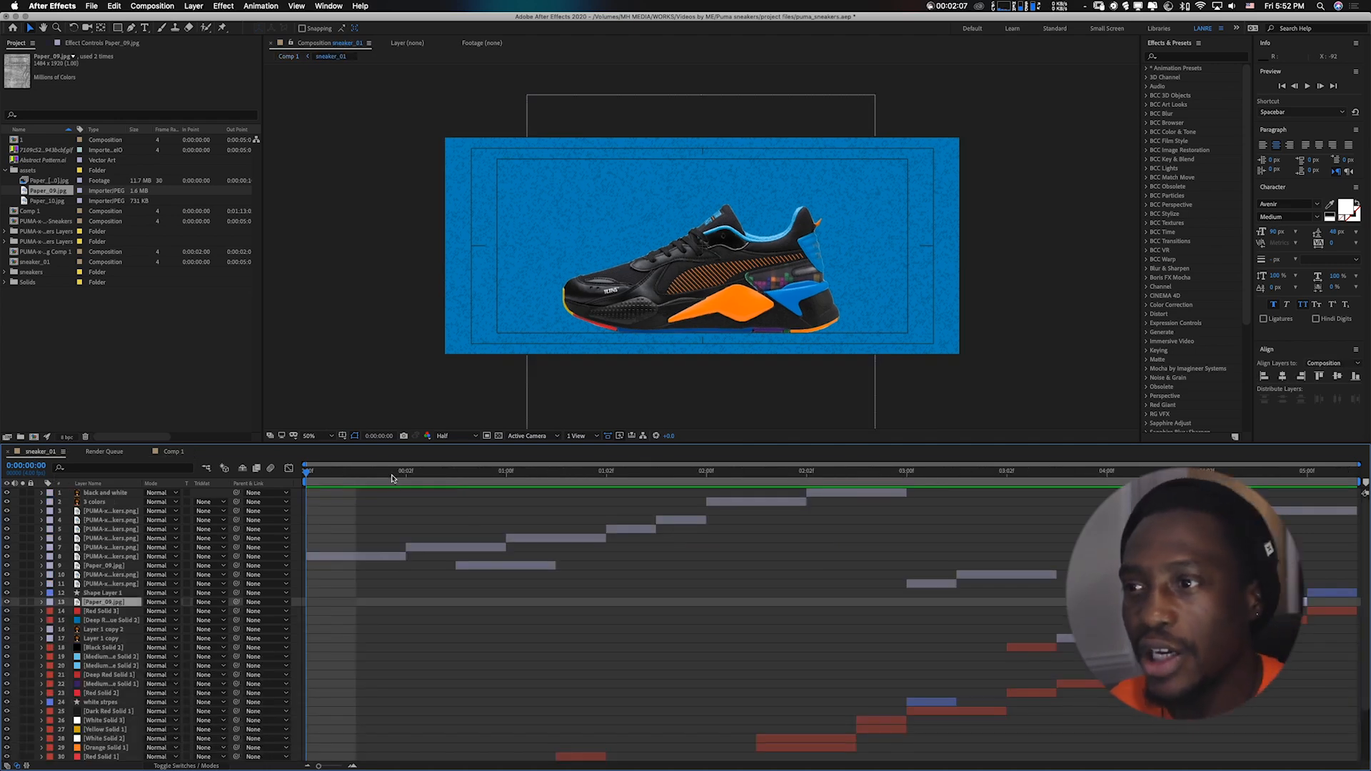
pyautogui.press('super+k')
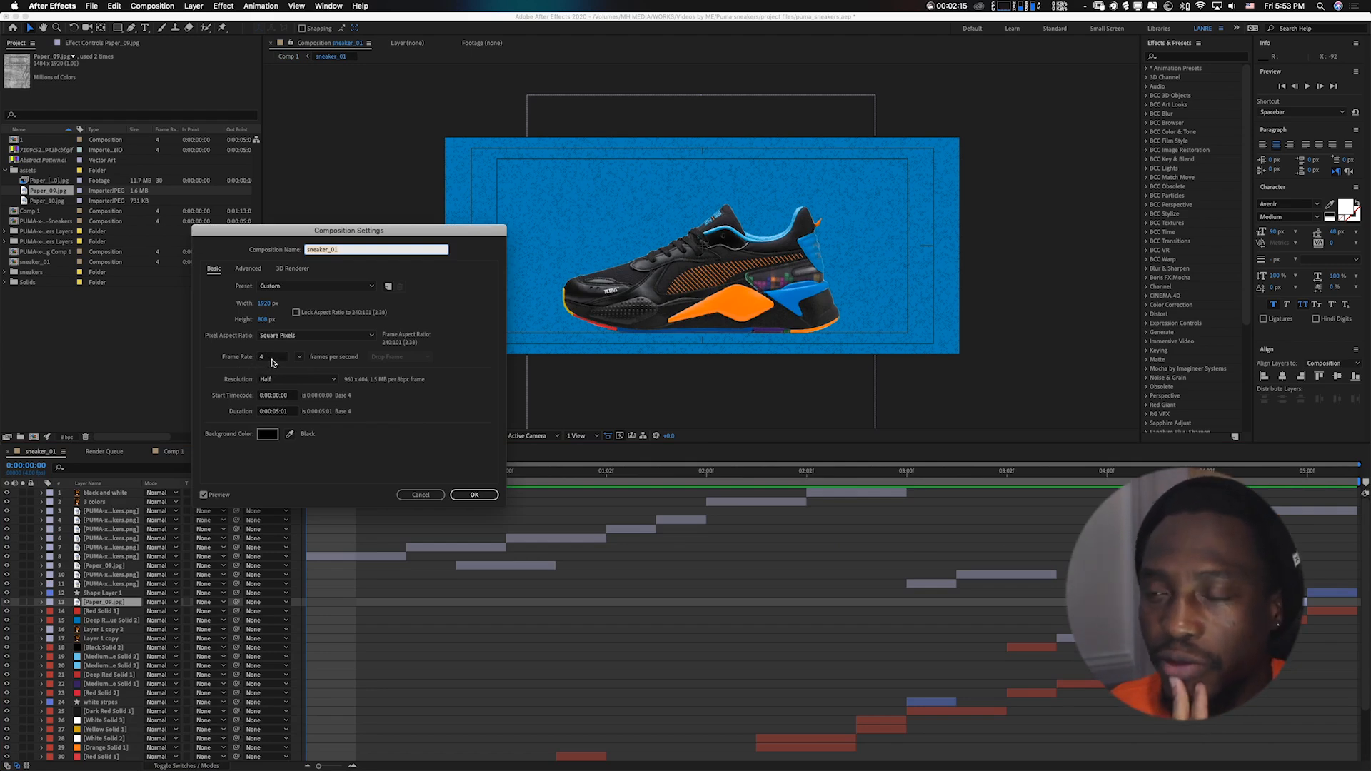
pyautogui.click(421, 494)
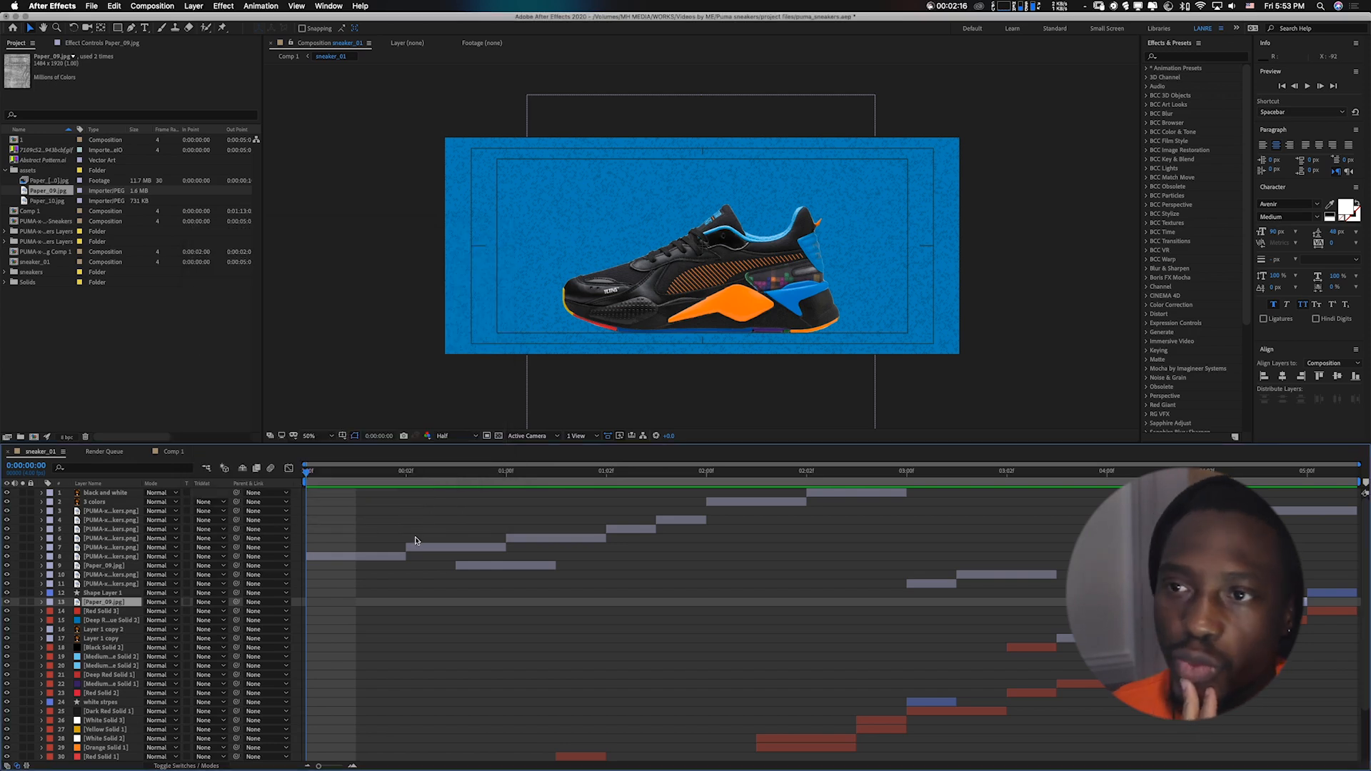
# Create a new composition with a custom frame rate of 4 frames per second
pyautogui.click(171, 452)
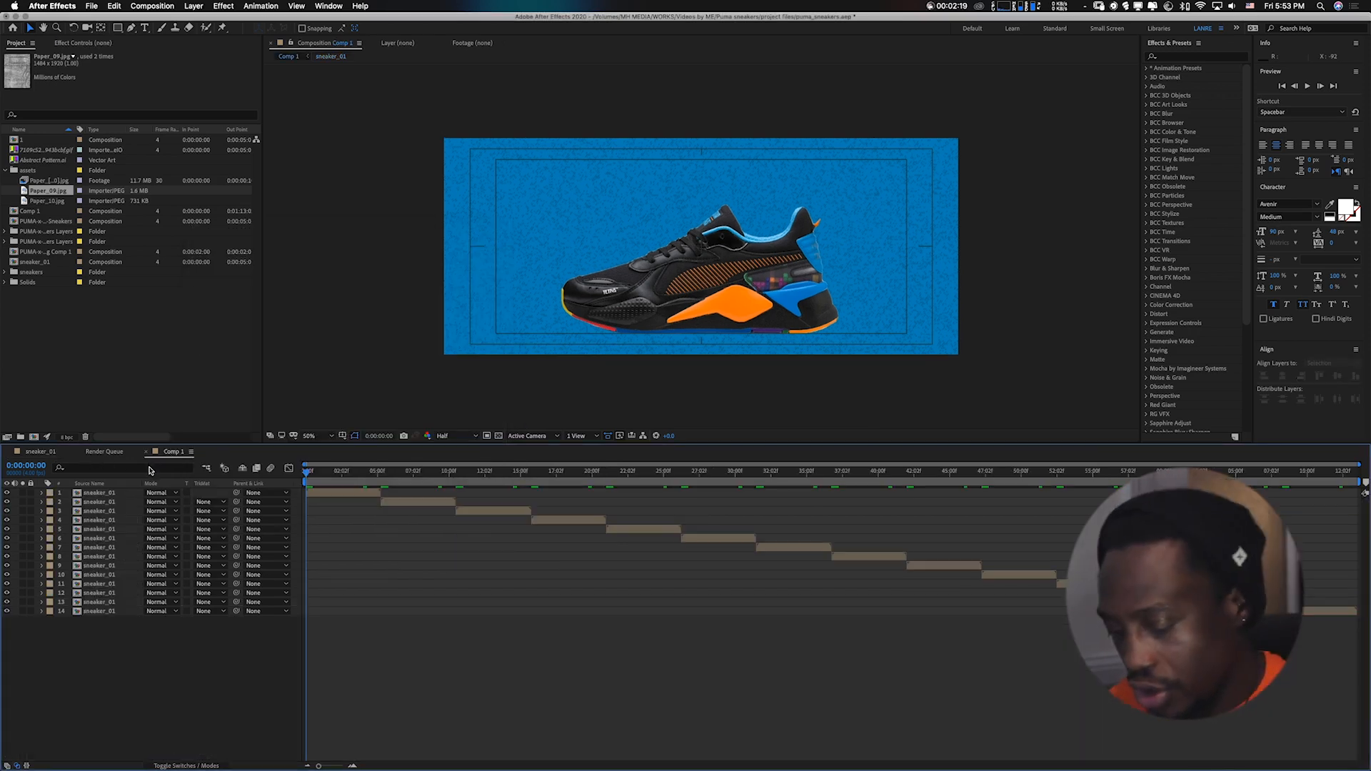
pyautogui.press('super+n')
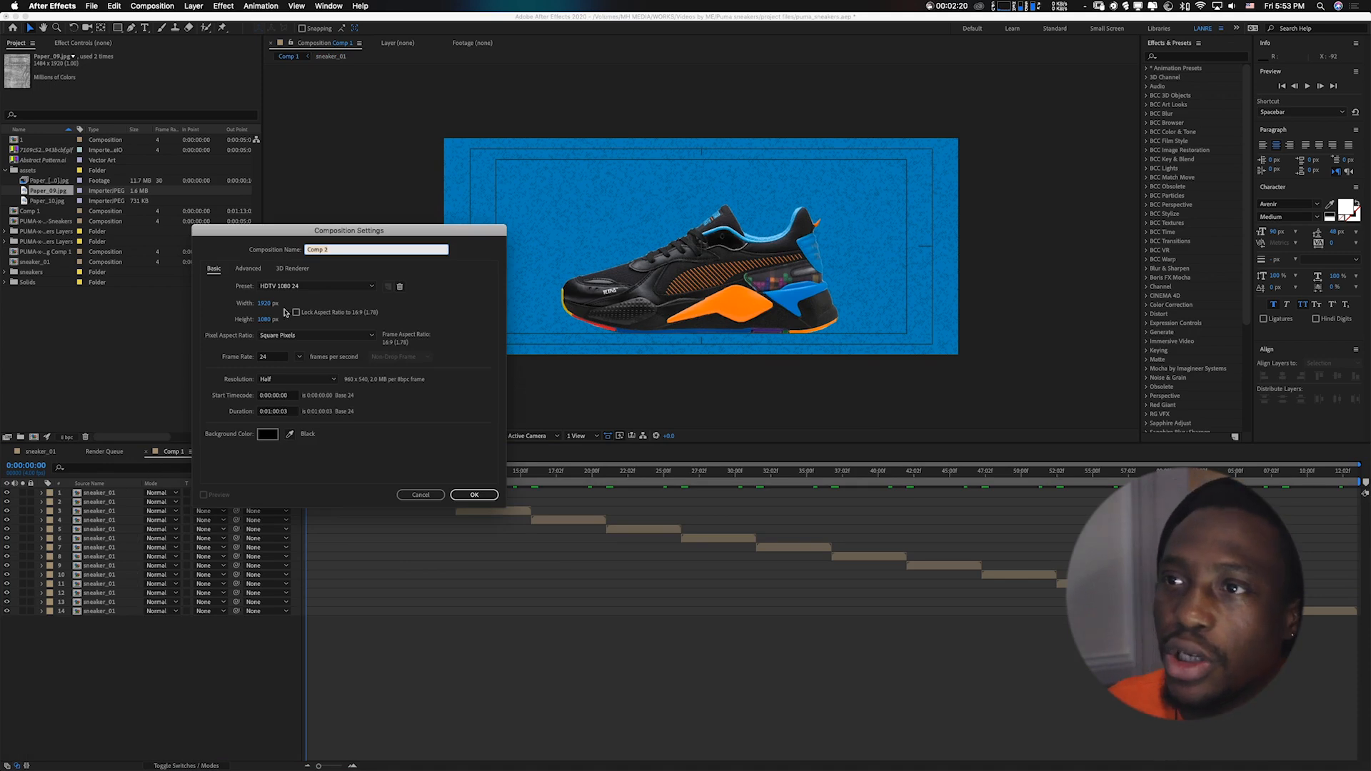
pyautogui.click(300, 359)
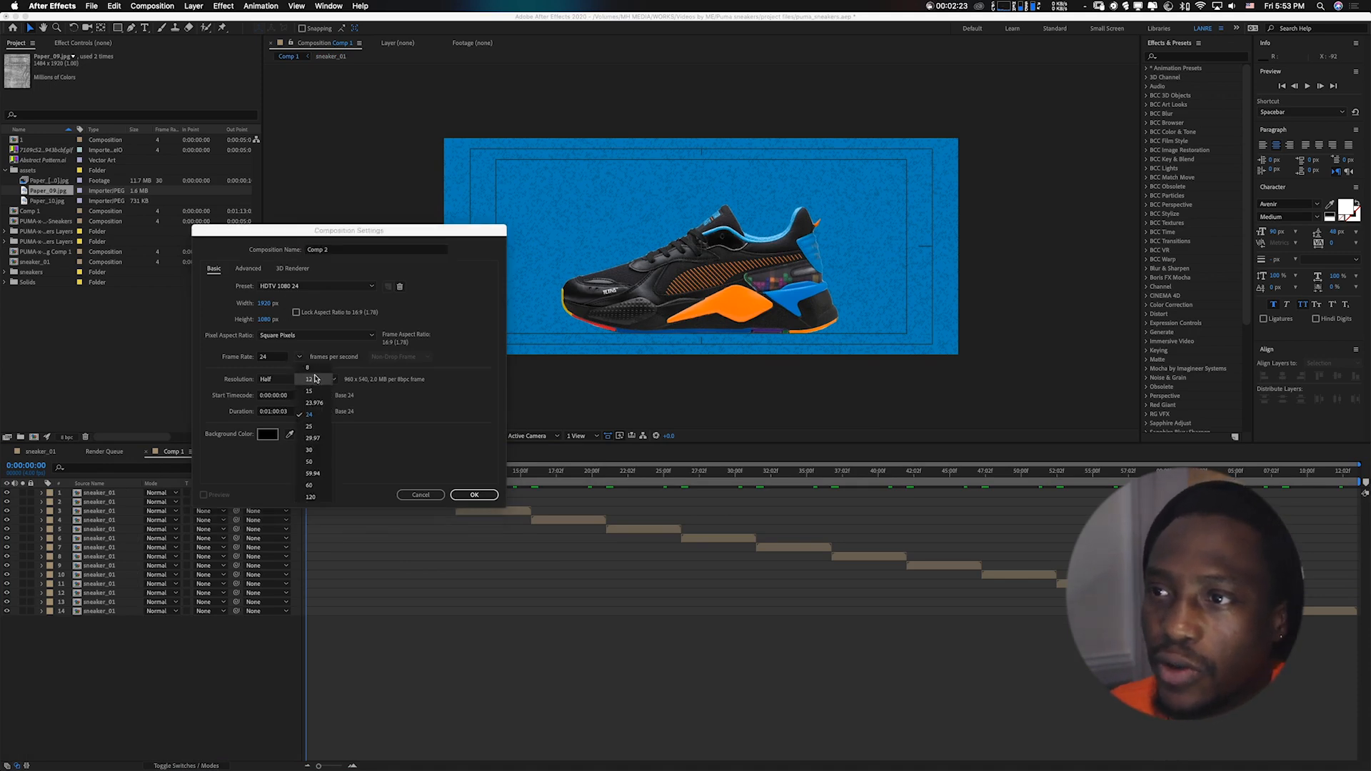
pyautogui.click(269, 357)
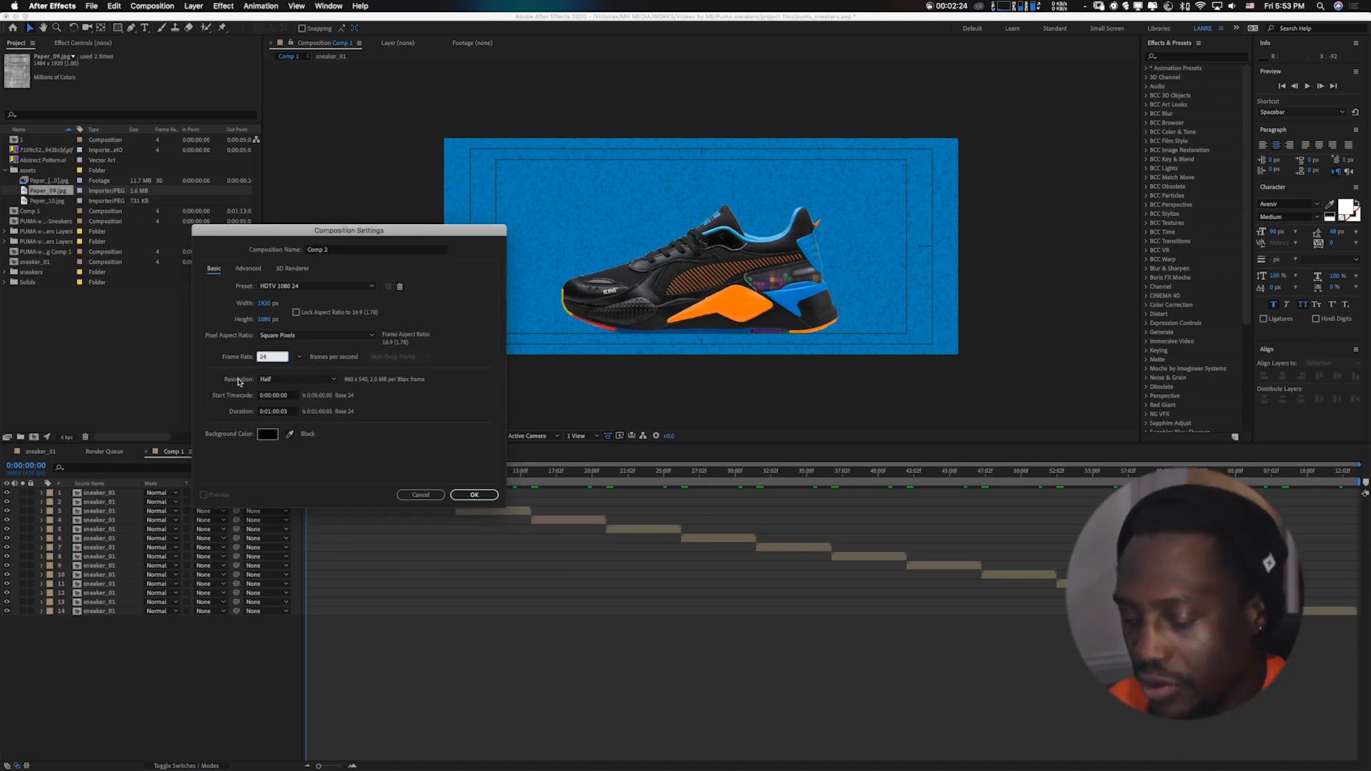
pyautogui.write('4')
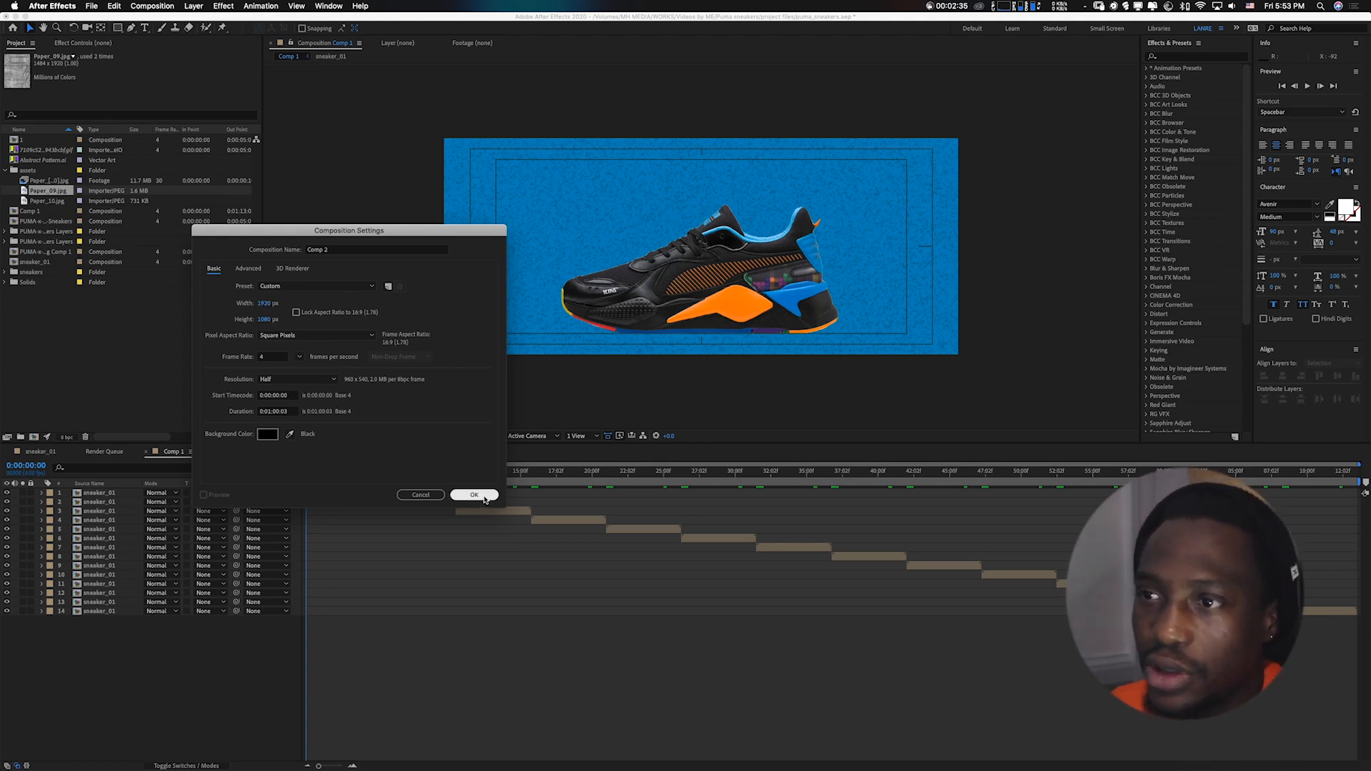
pyautogui.click(275, 413)
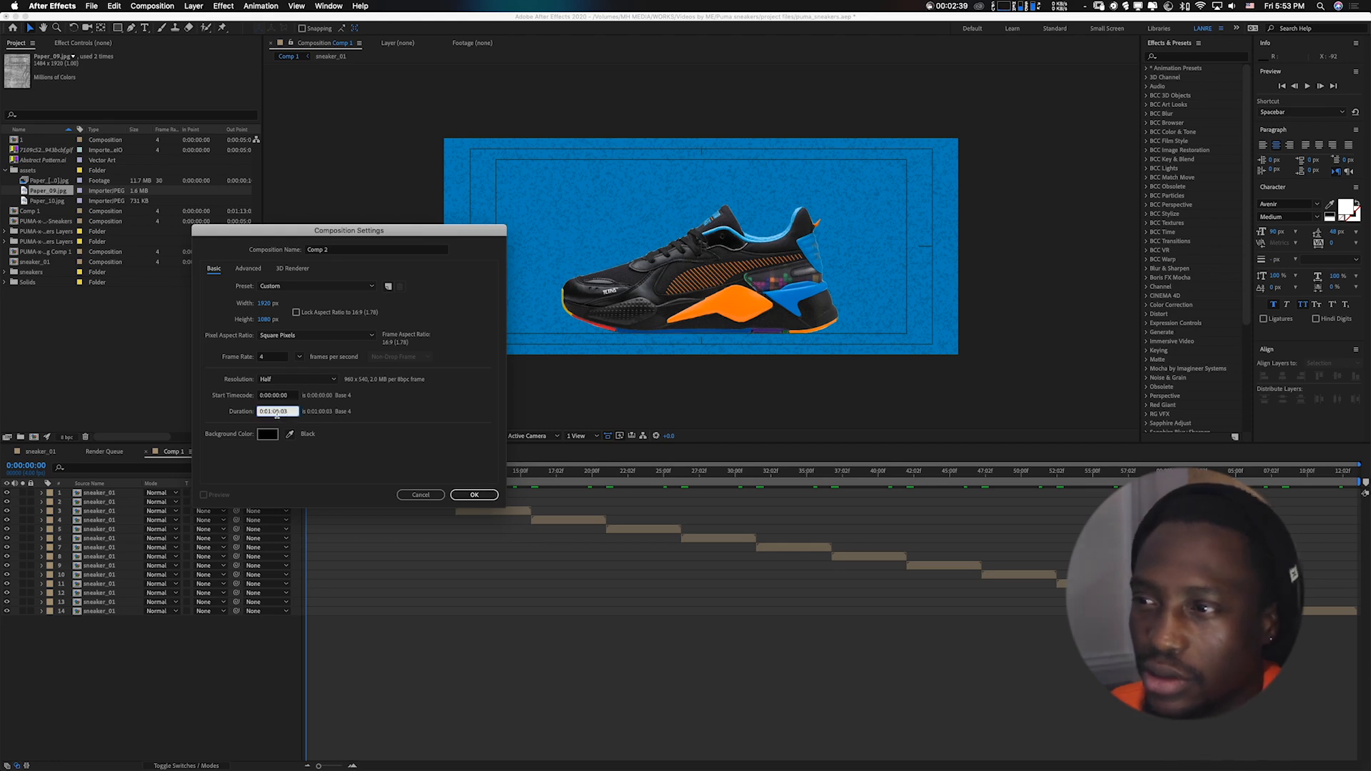
pyautogui.click(471, 495)
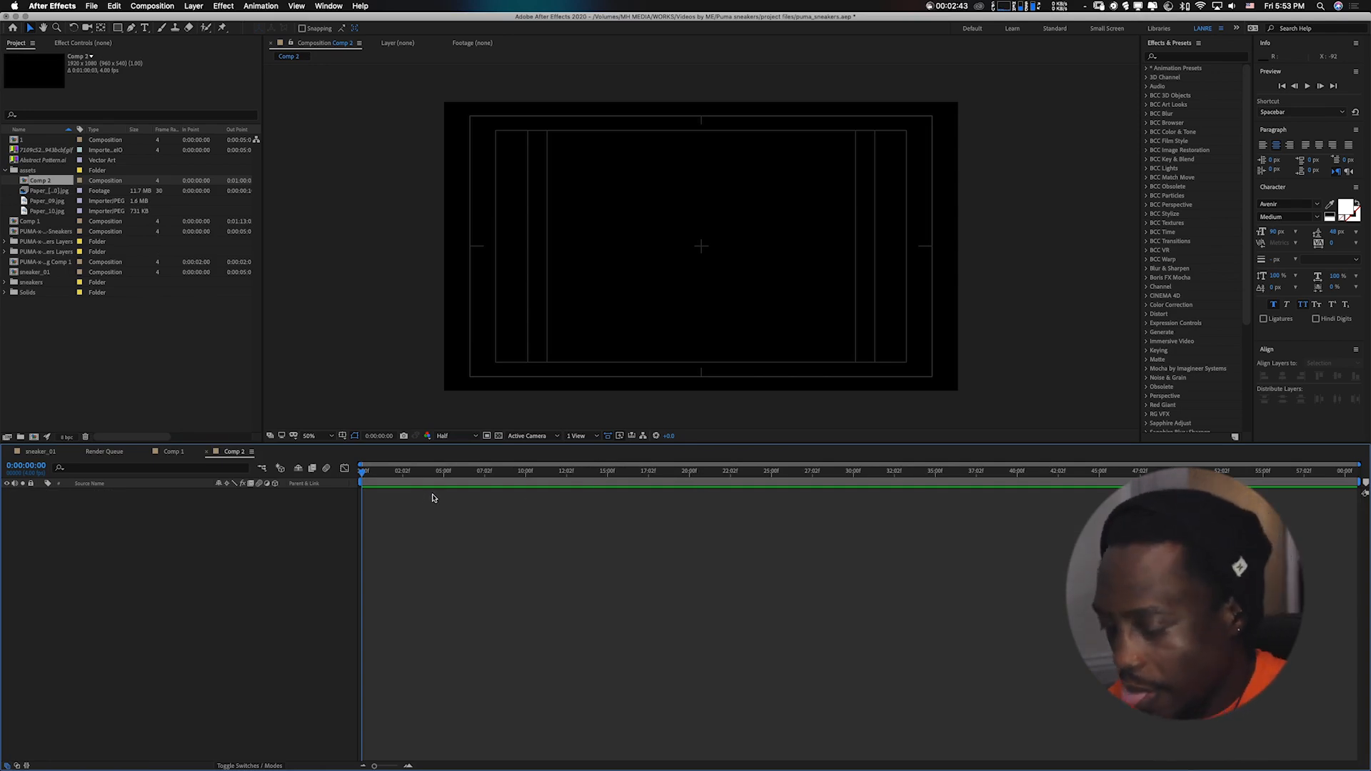
# Shorten the new composition's duration to about 30 seconds
pyautogui.press('super+k')
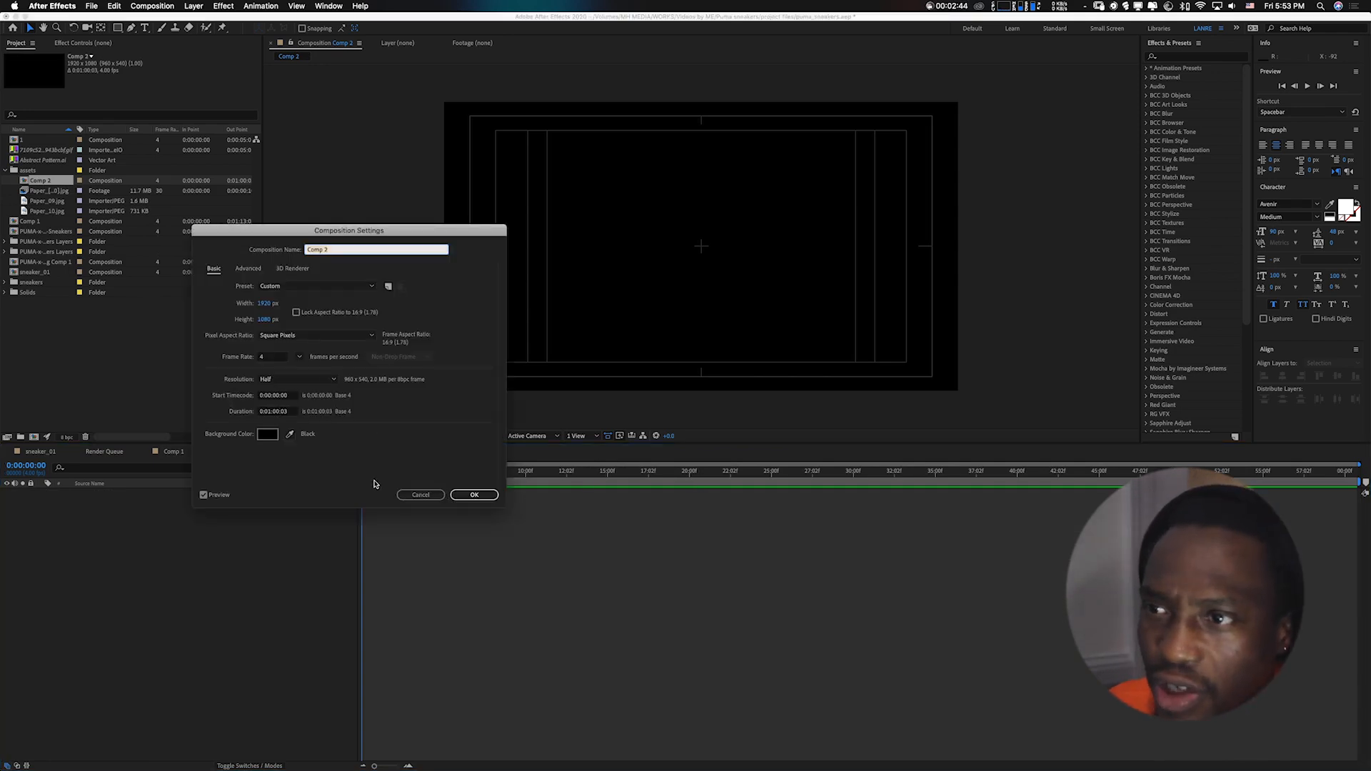
pyautogui.click(273, 412)
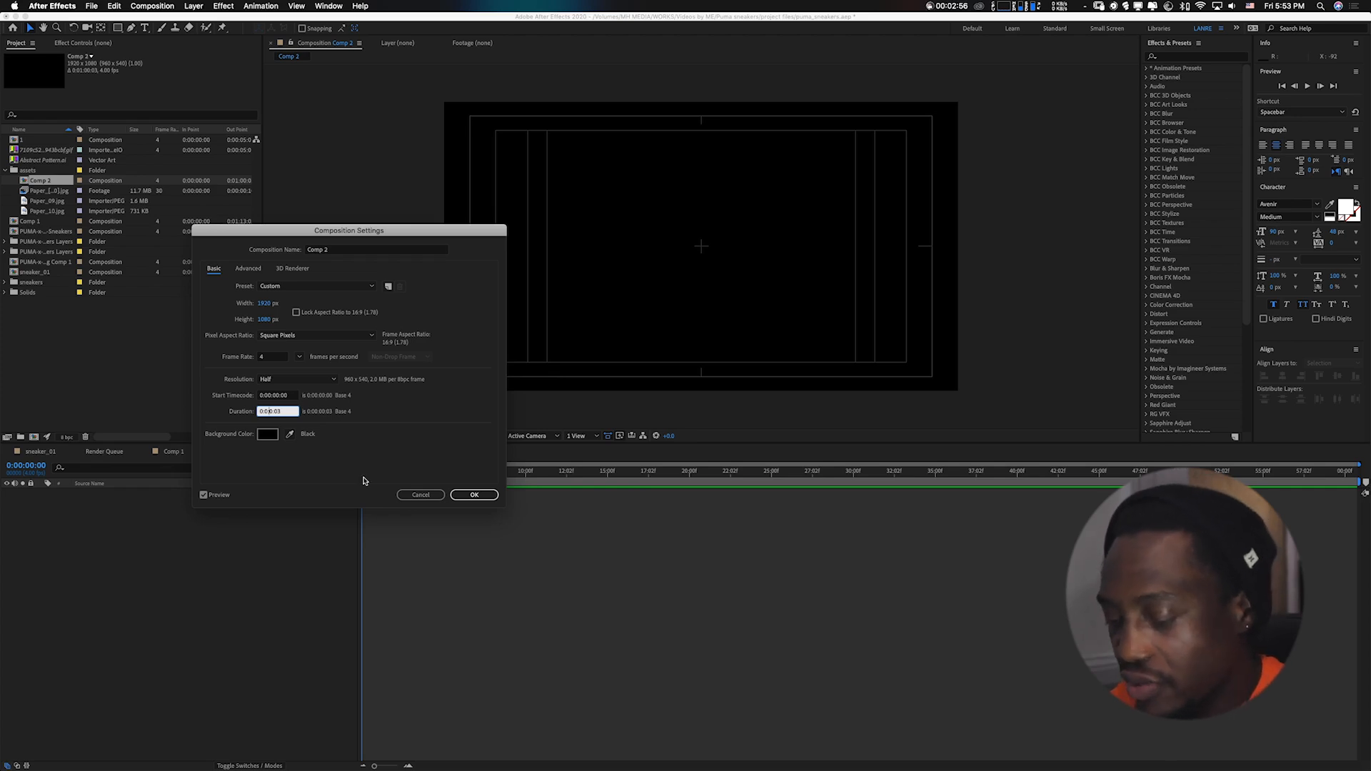
pyautogui.click(474, 495)
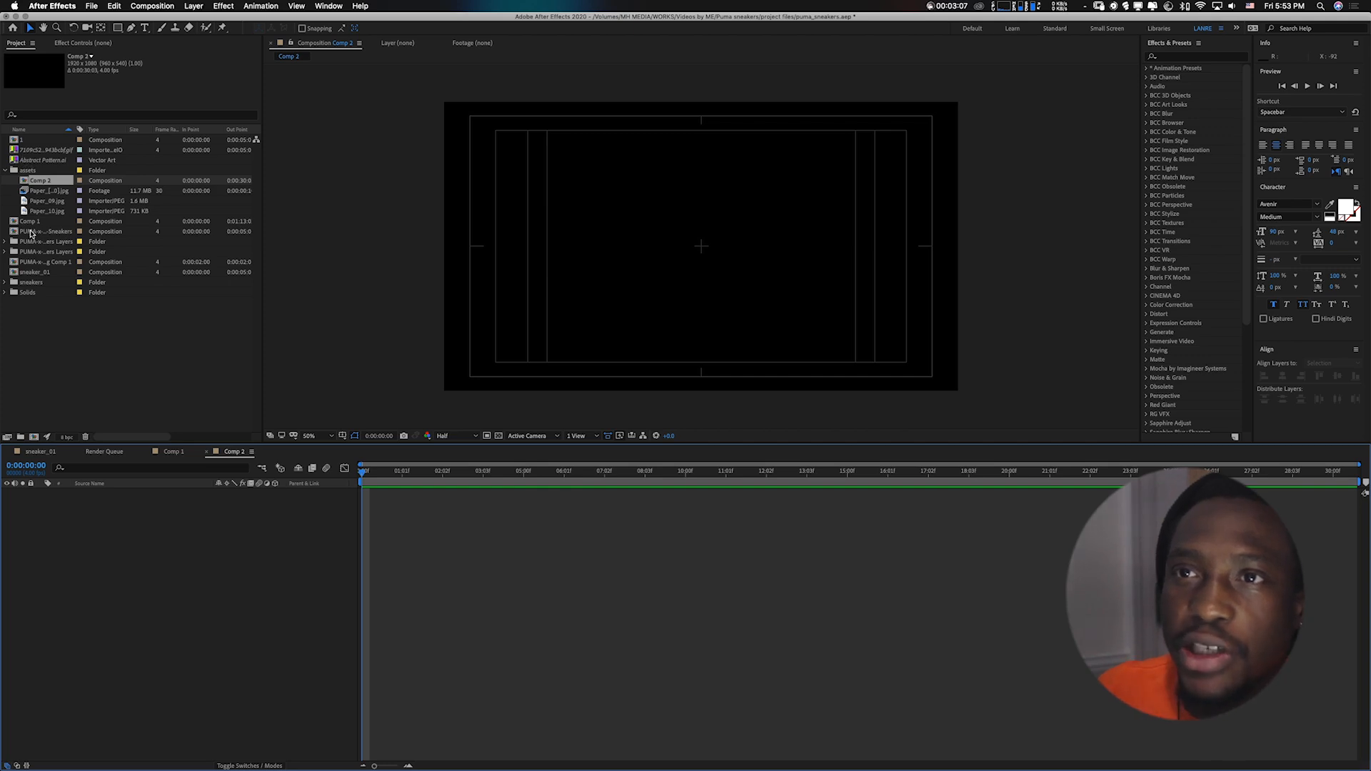
# Browse the PNG images in the sneakers folder and add PUMA-x-TETRIS-RS-X-Sneakers.png to the Comp 2 timeline
pyautogui.click(6, 283)
pyautogui.click(44, 294)
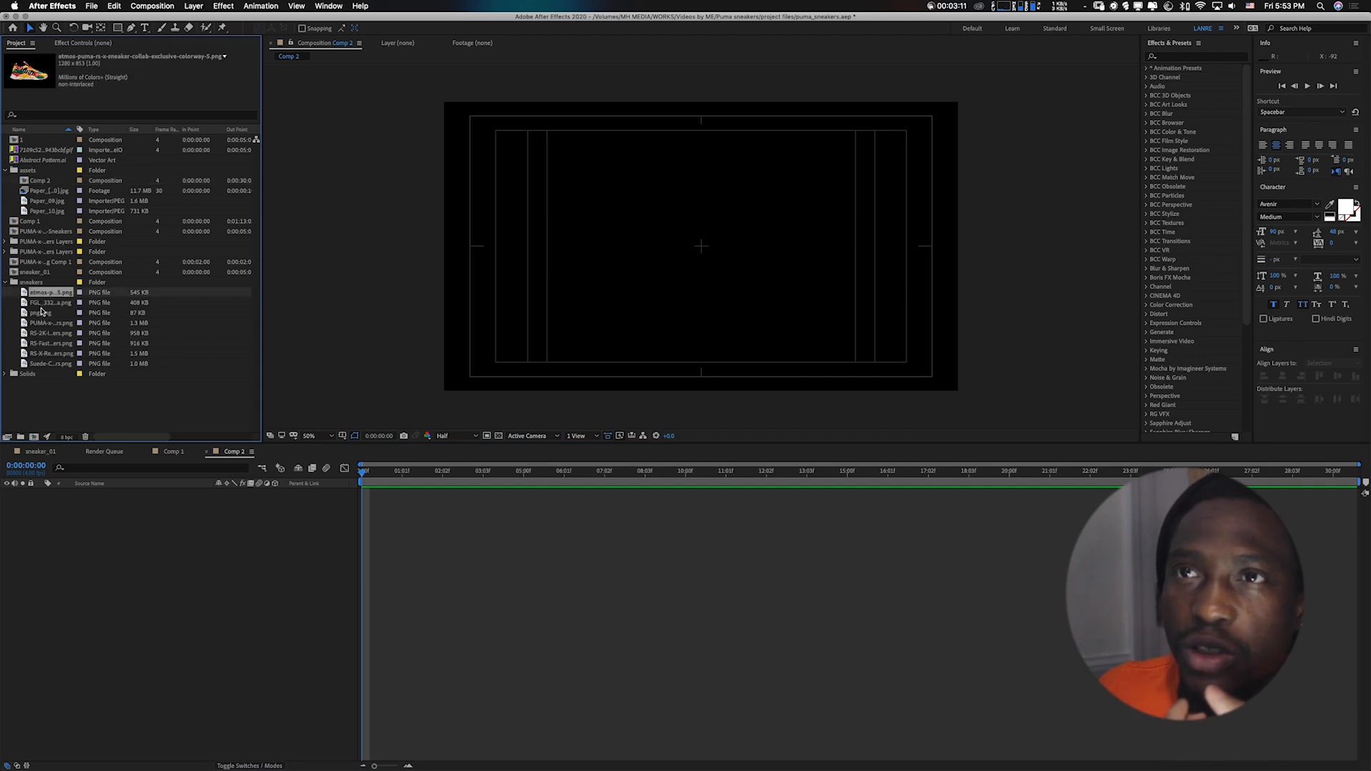
pyautogui.click(53, 304)
pyautogui.click(50, 315)
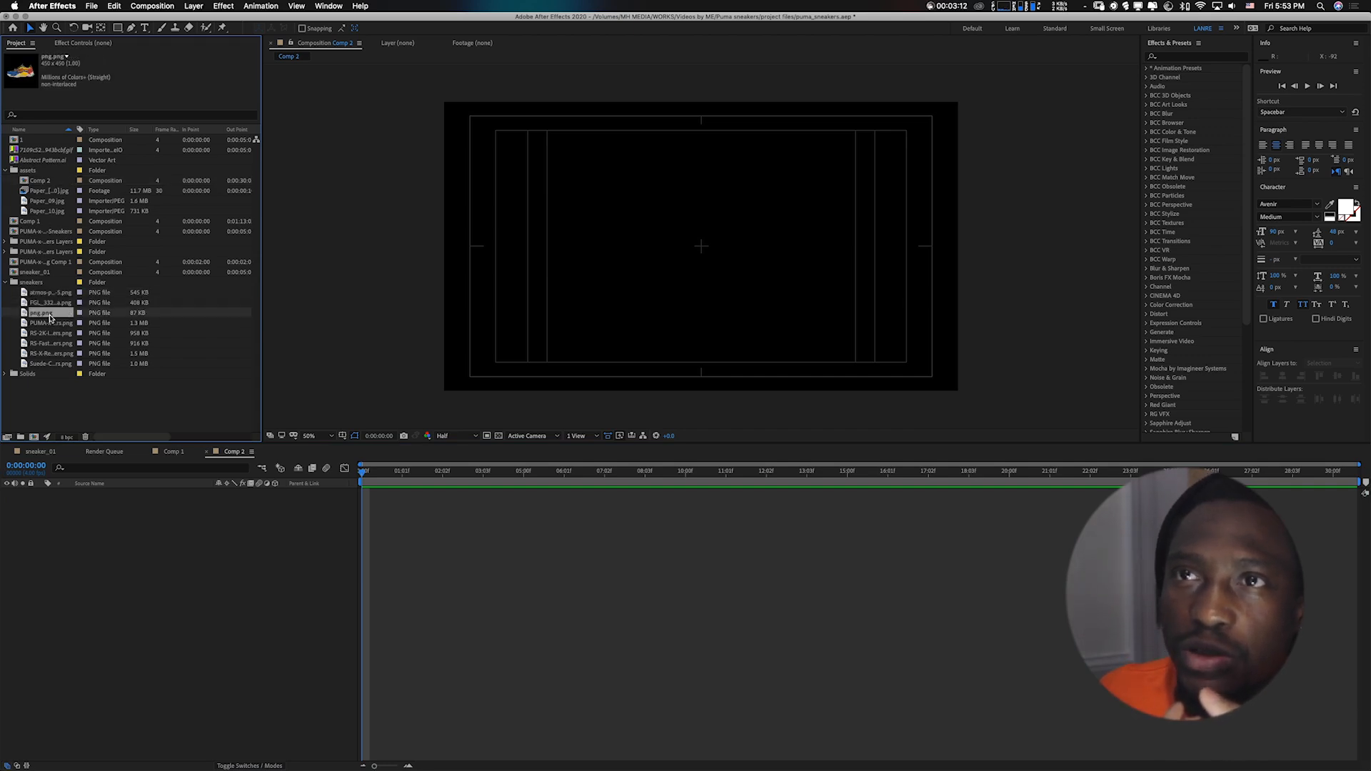
pyautogui.click(52, 324)
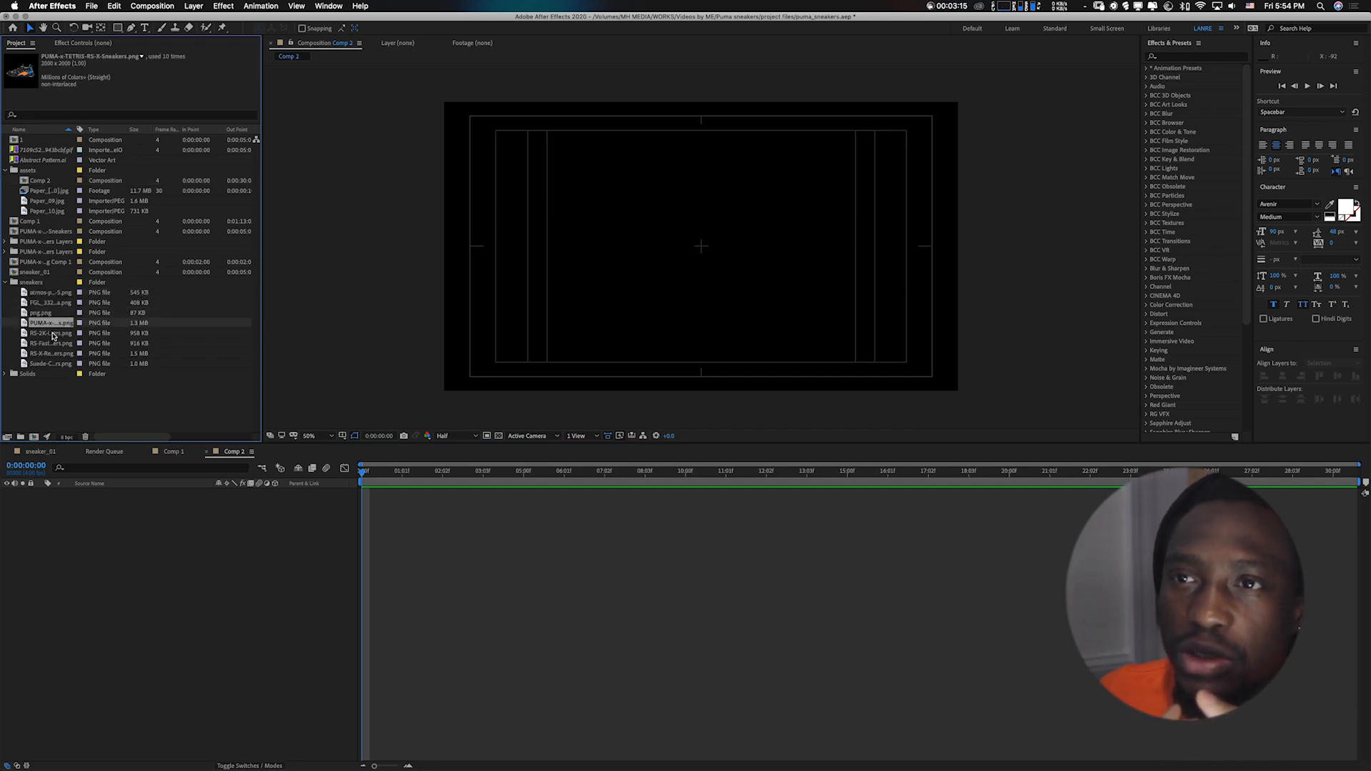
pyautogui.moveTo(54, 327); pyautogui.dragTo(163, 566)
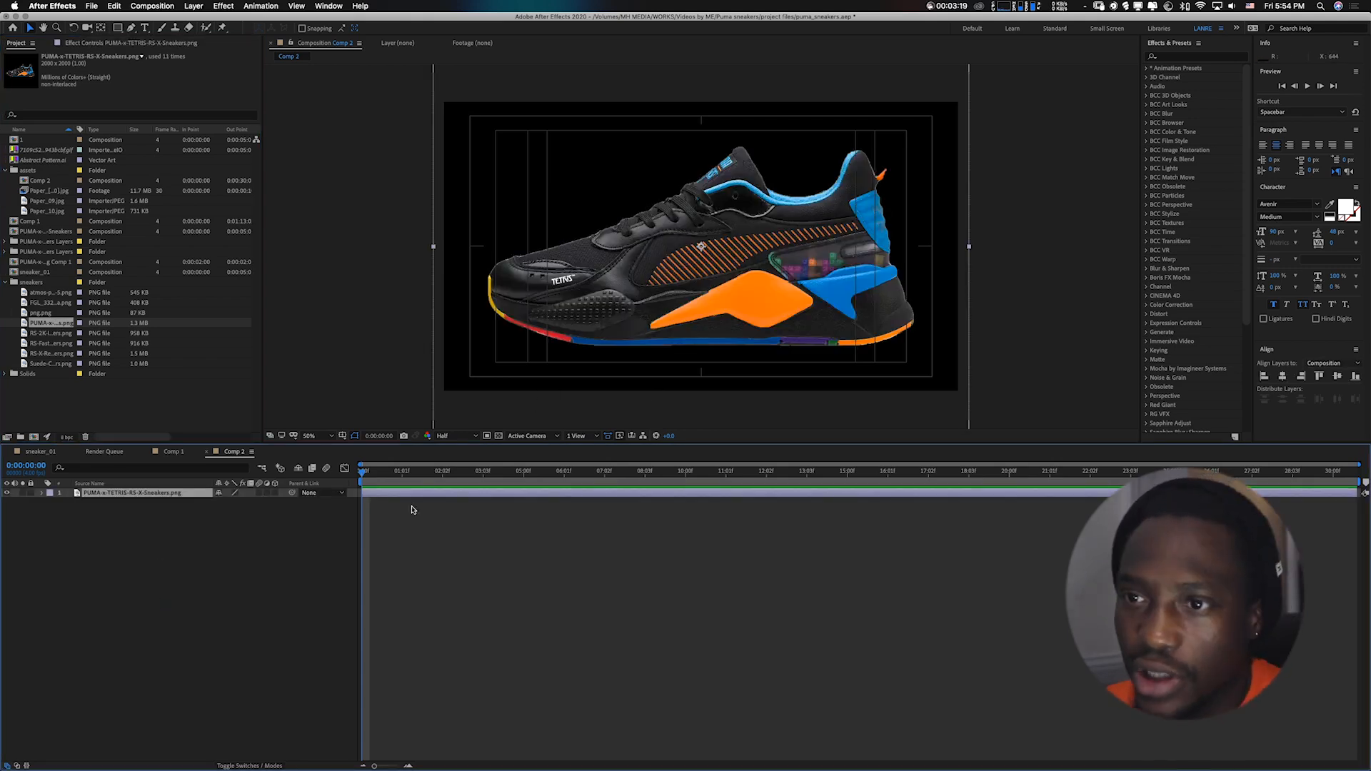
# Try the sneaker layer at 50% scale and at 70% scale
pyautogui.press('s')
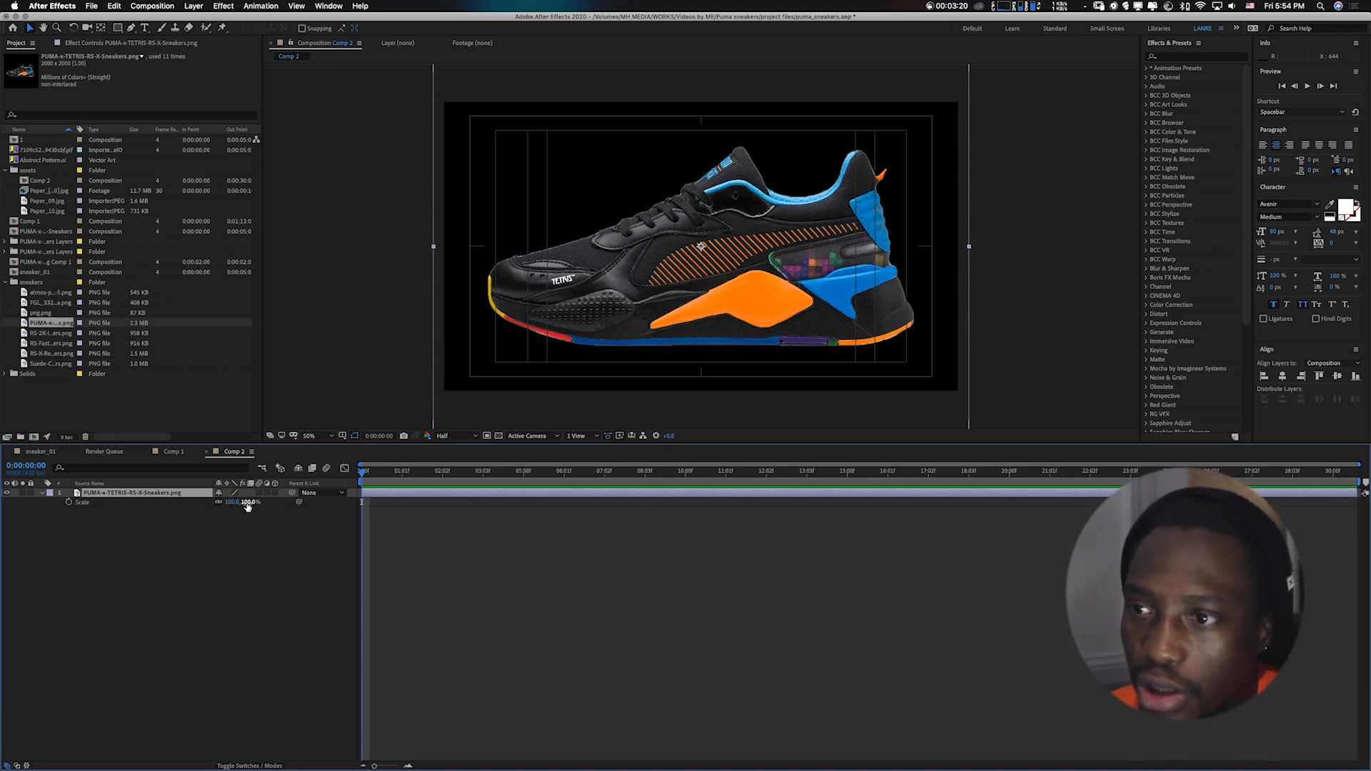
pyautogui.click(250, 502)
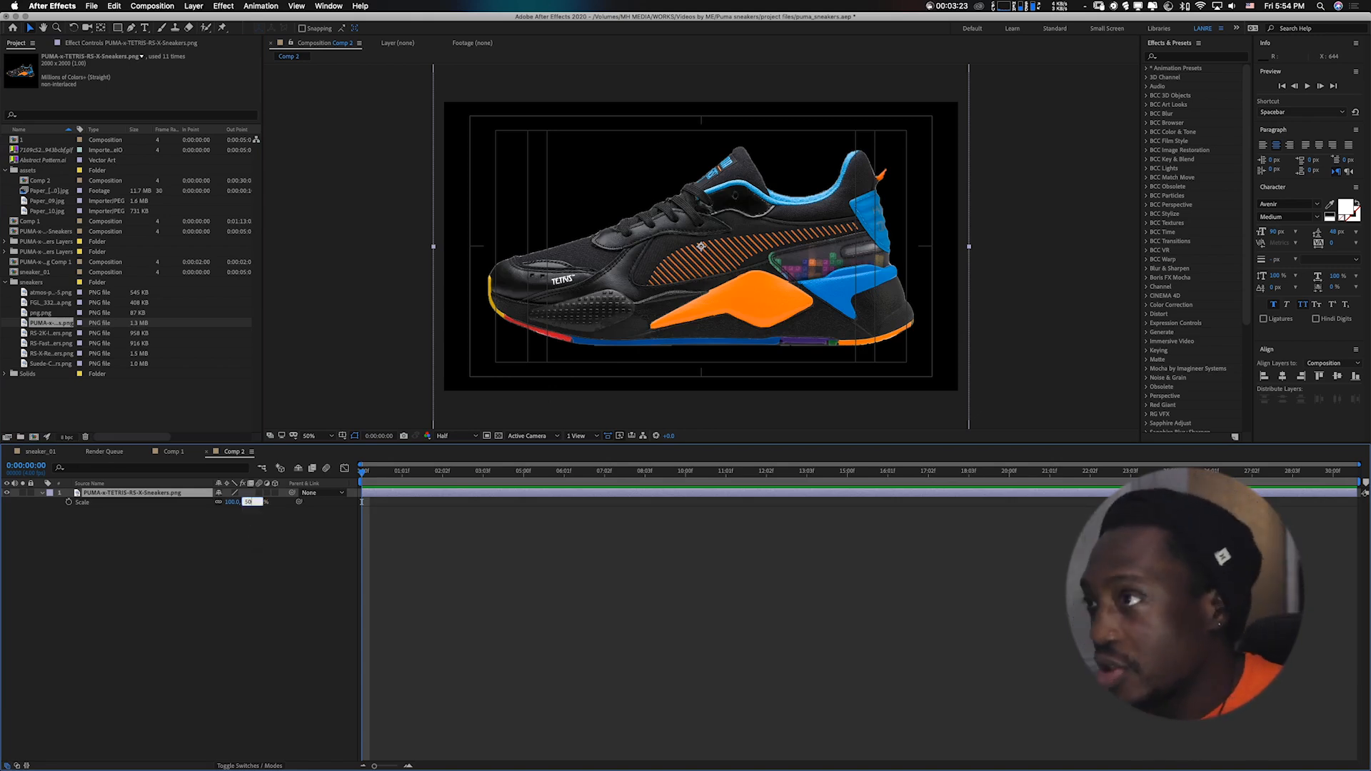
pyautogui.press('Return')
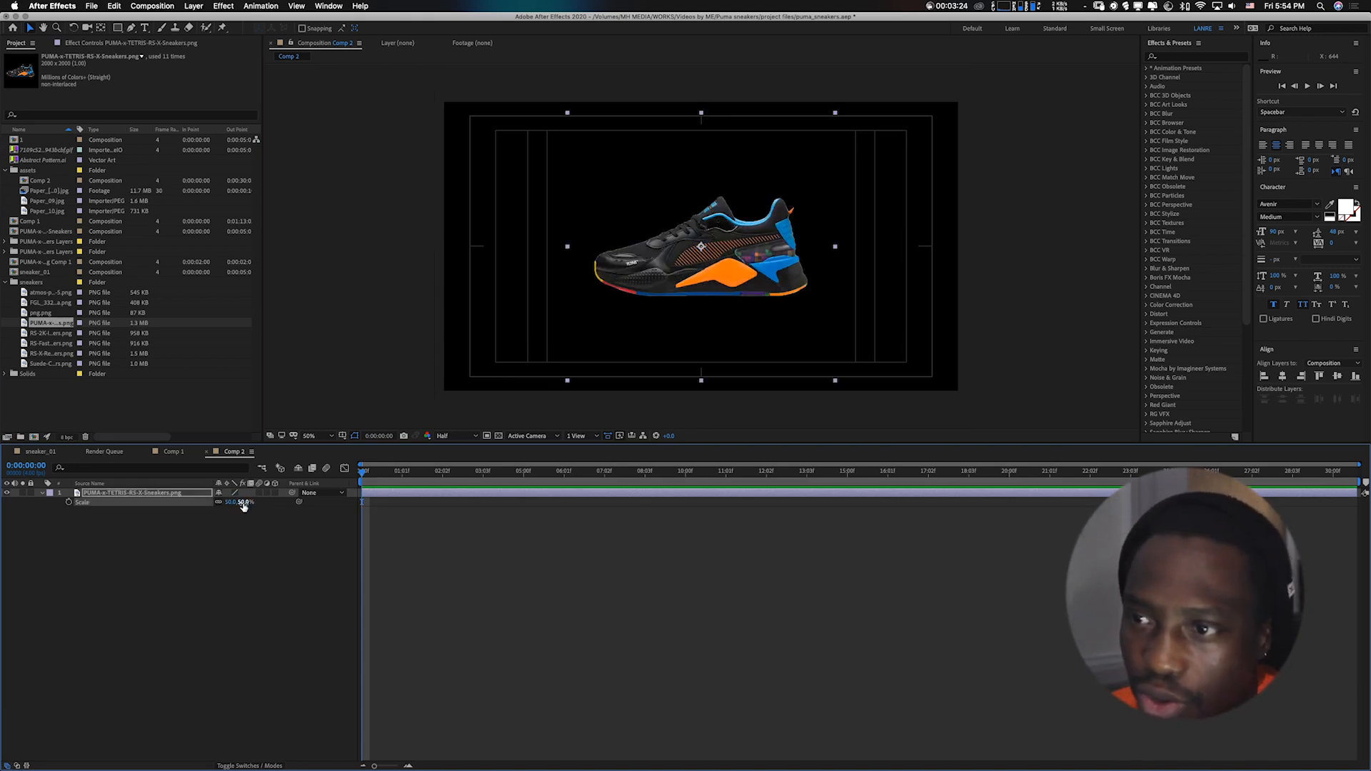
pyautogui.click(245, 502)
pyautogui.write('70')
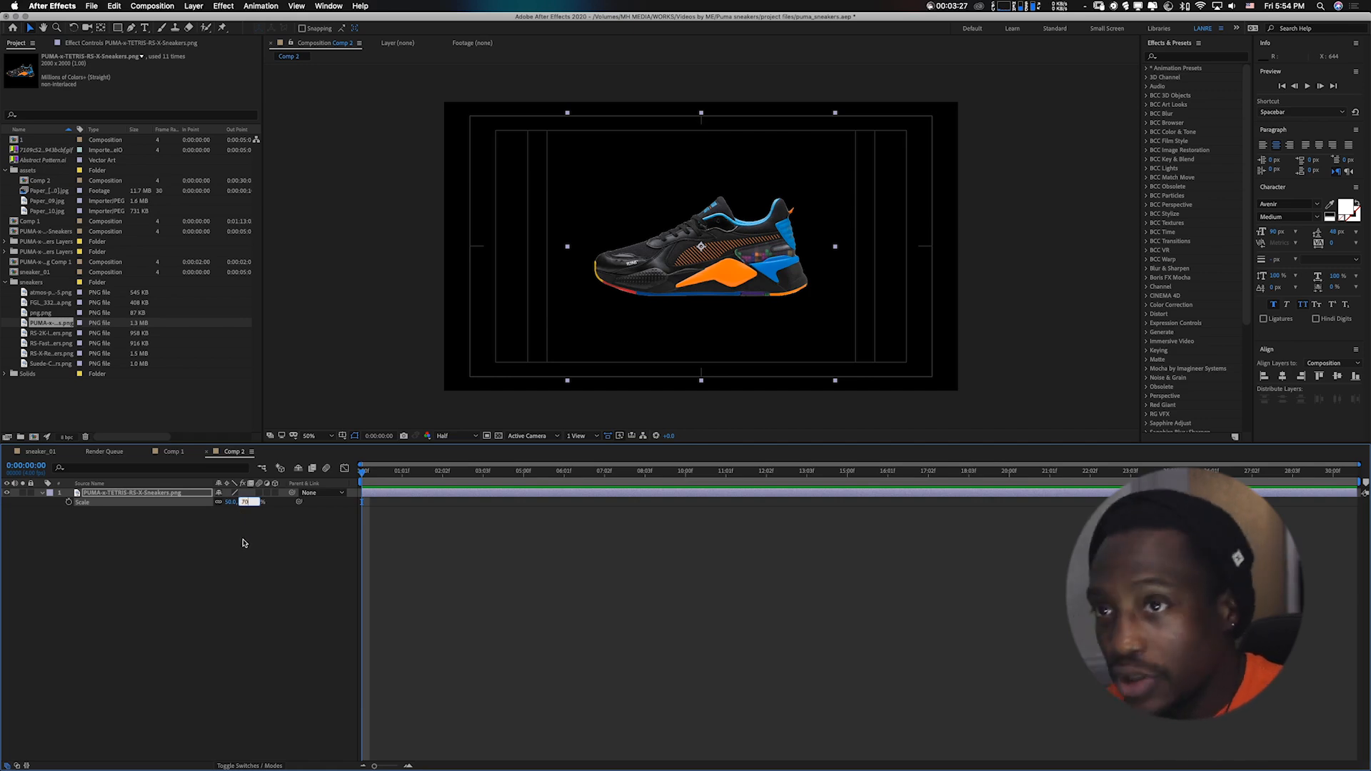
pyautogui.press('Return')
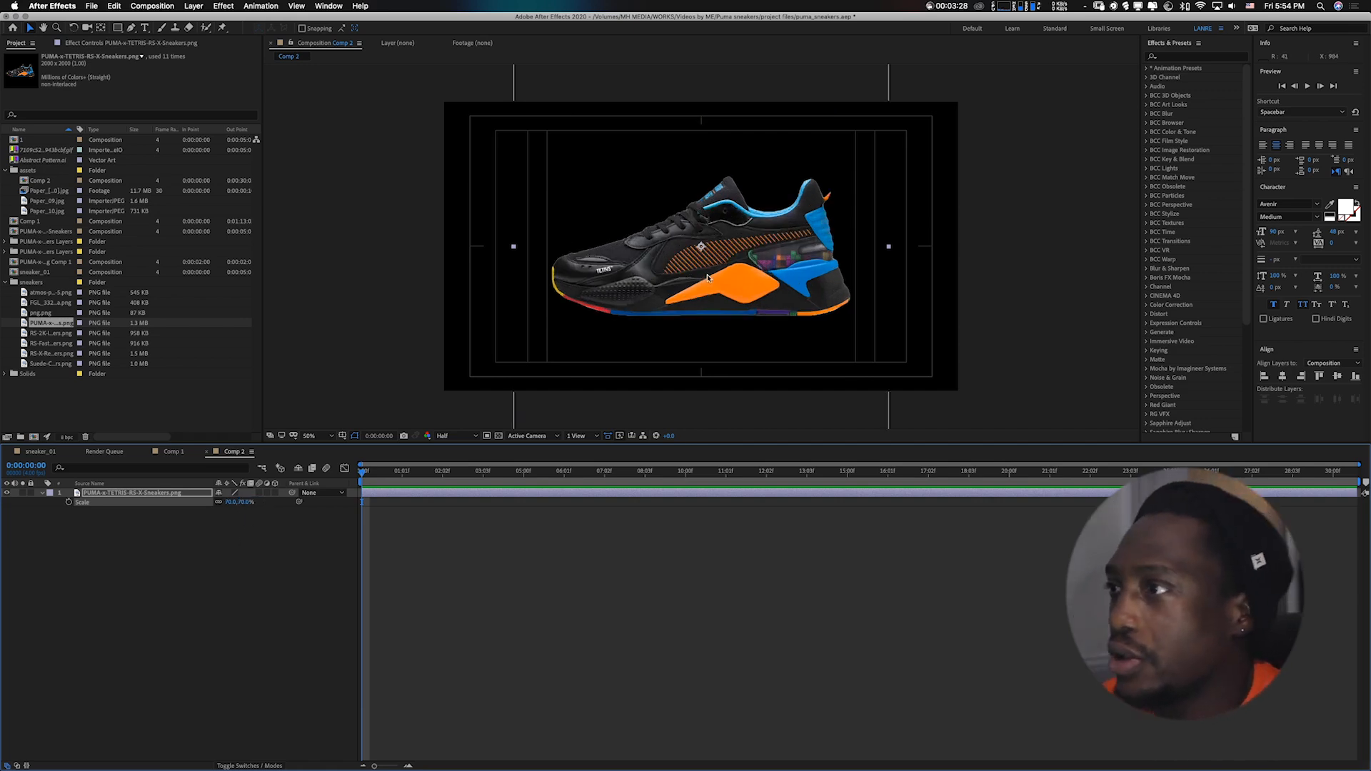
# Move the sneaker slightly lower in the frame and set its scale to 60%
pyautogui.moveTo(700, 294); pyautogui.dragTo(702, 300)
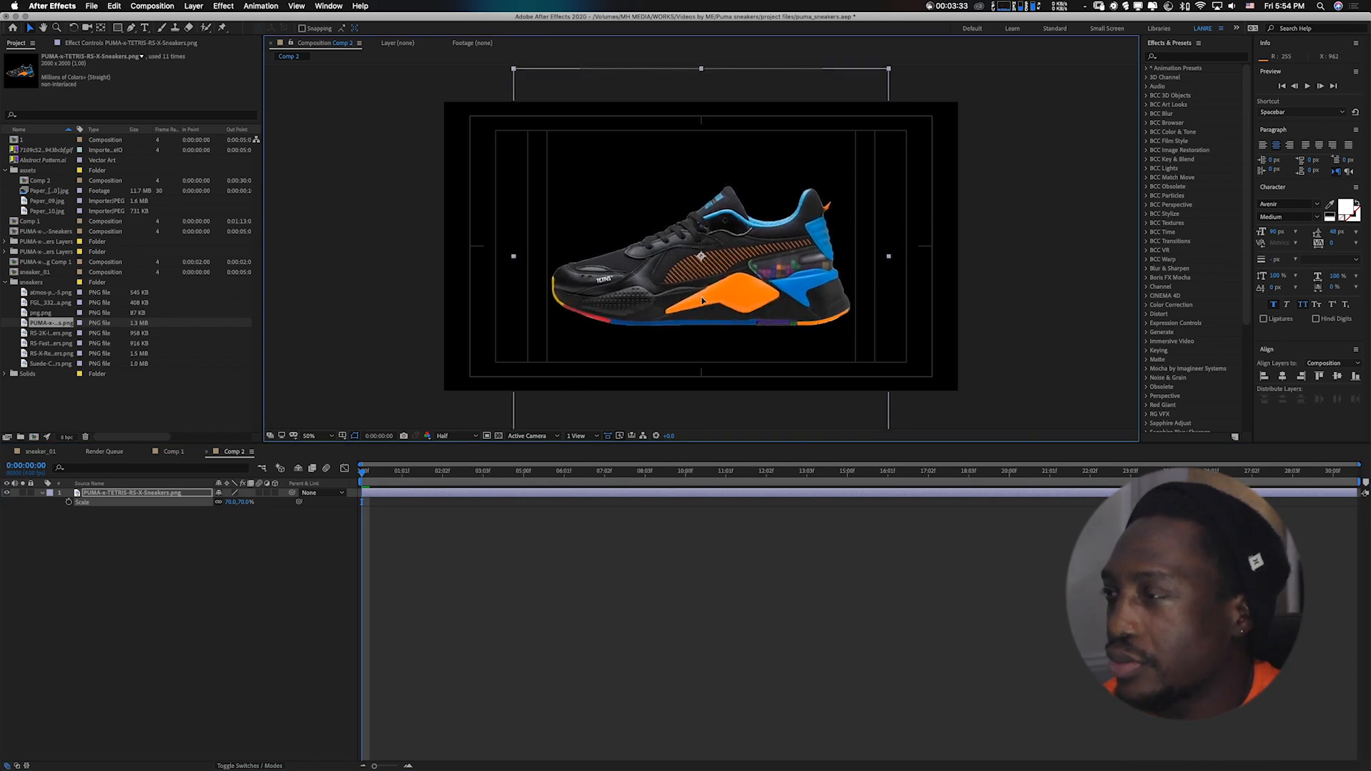
pyautogui.click(246, 502)
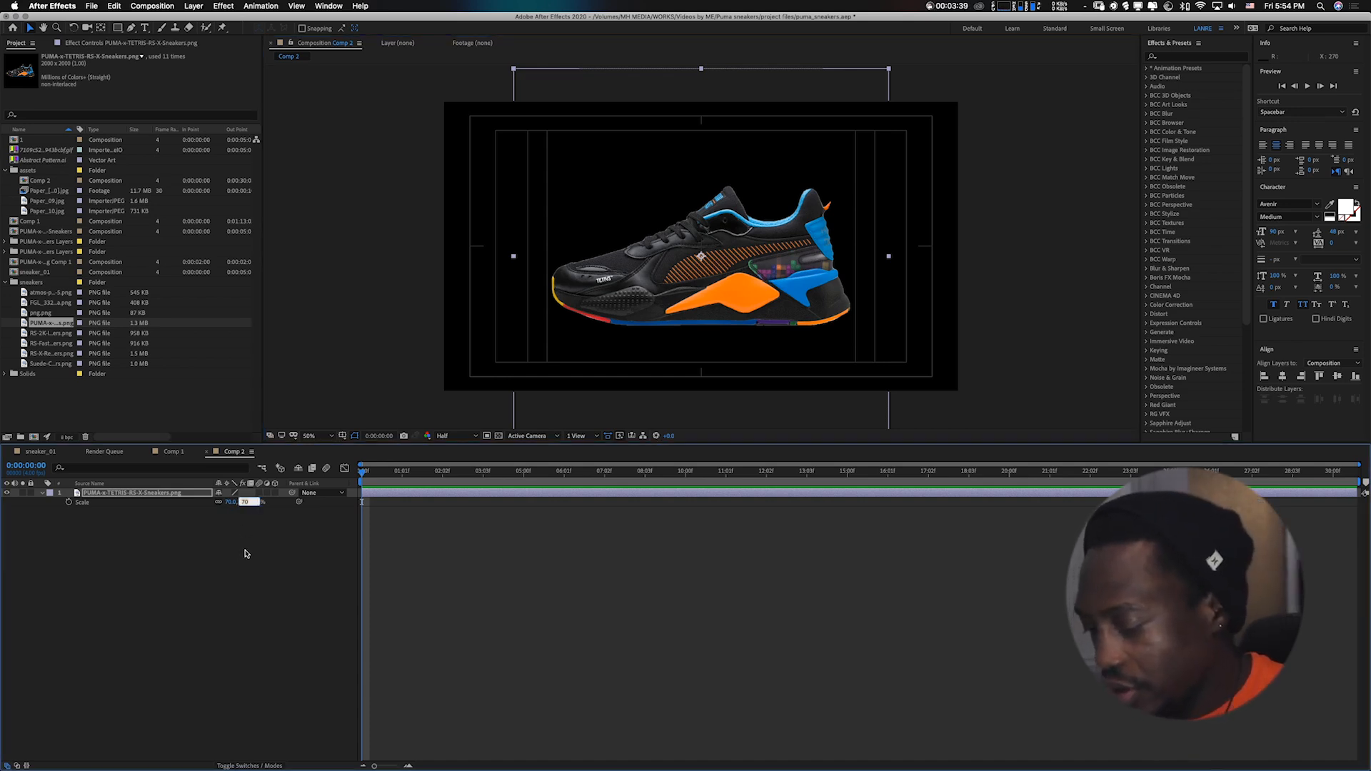
pyautogui.write('60')
pyautogui.press('Return')
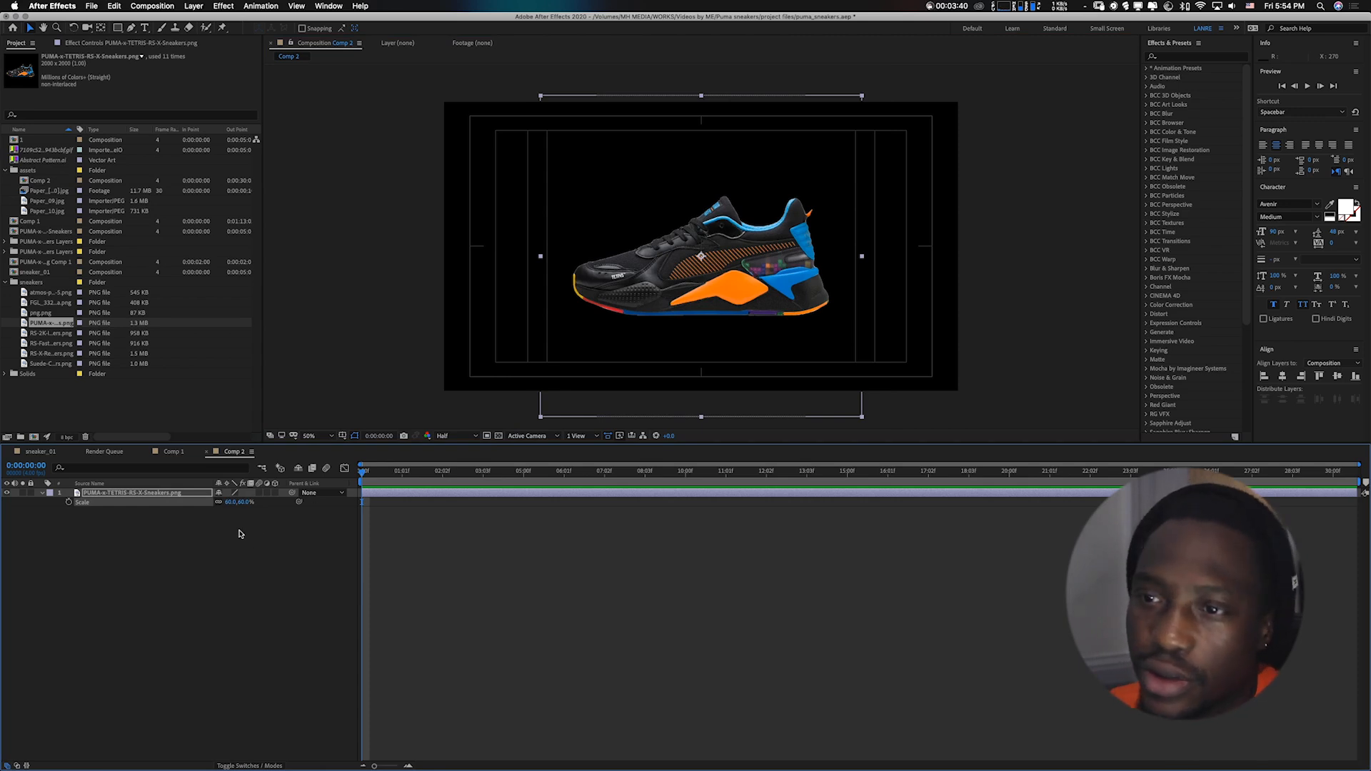
pyautogui.click(165, 577)
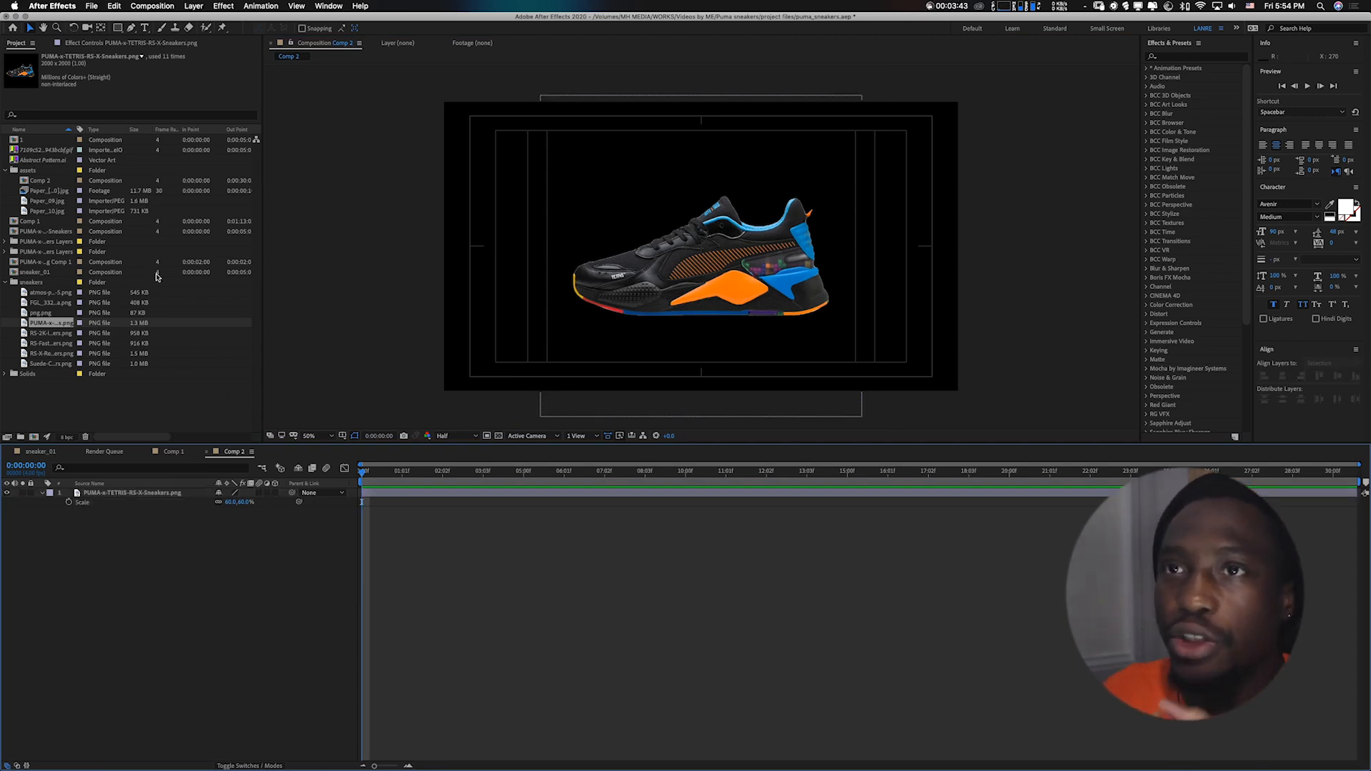
# Compare the paper textures in the assets folder and place Paper_10.jpg beneath the sneaker layer
pyautogui.click(41, 192)
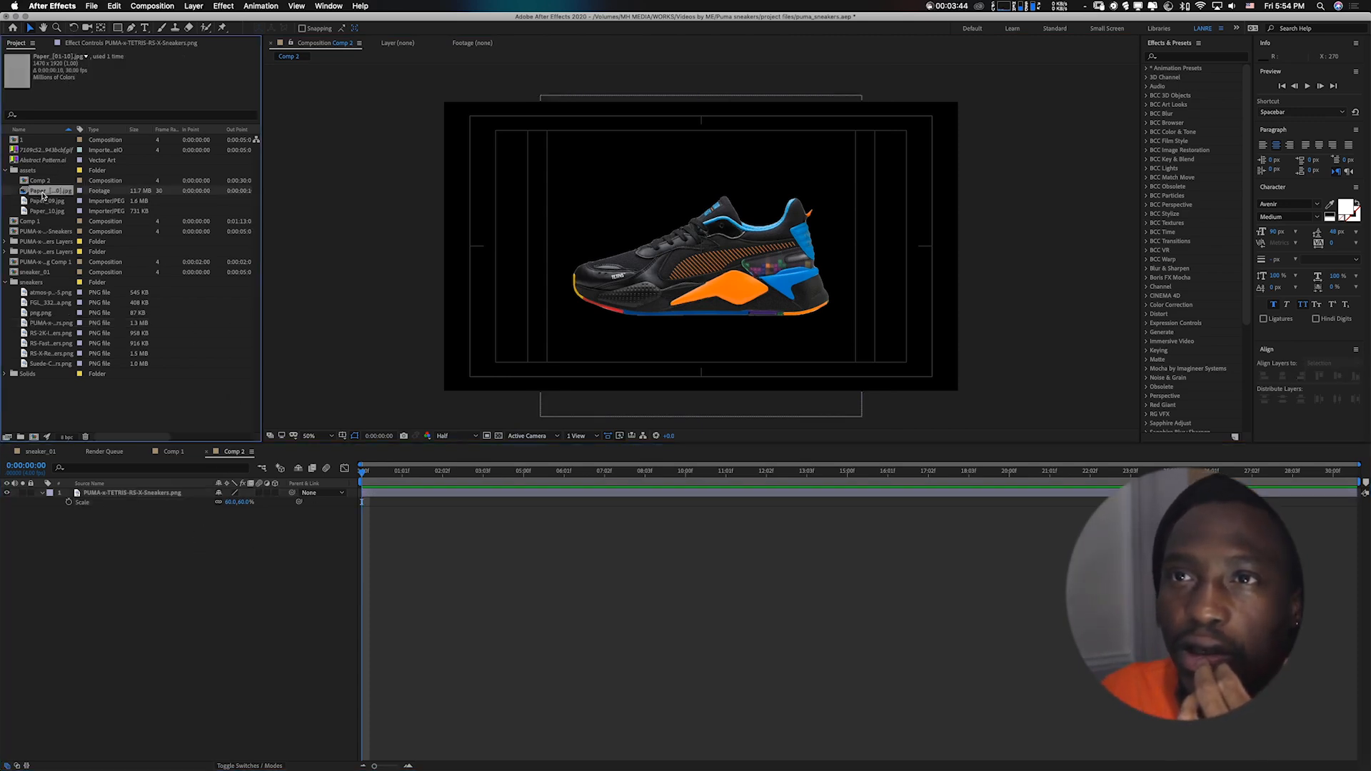
pyautogui.click(45, 201)
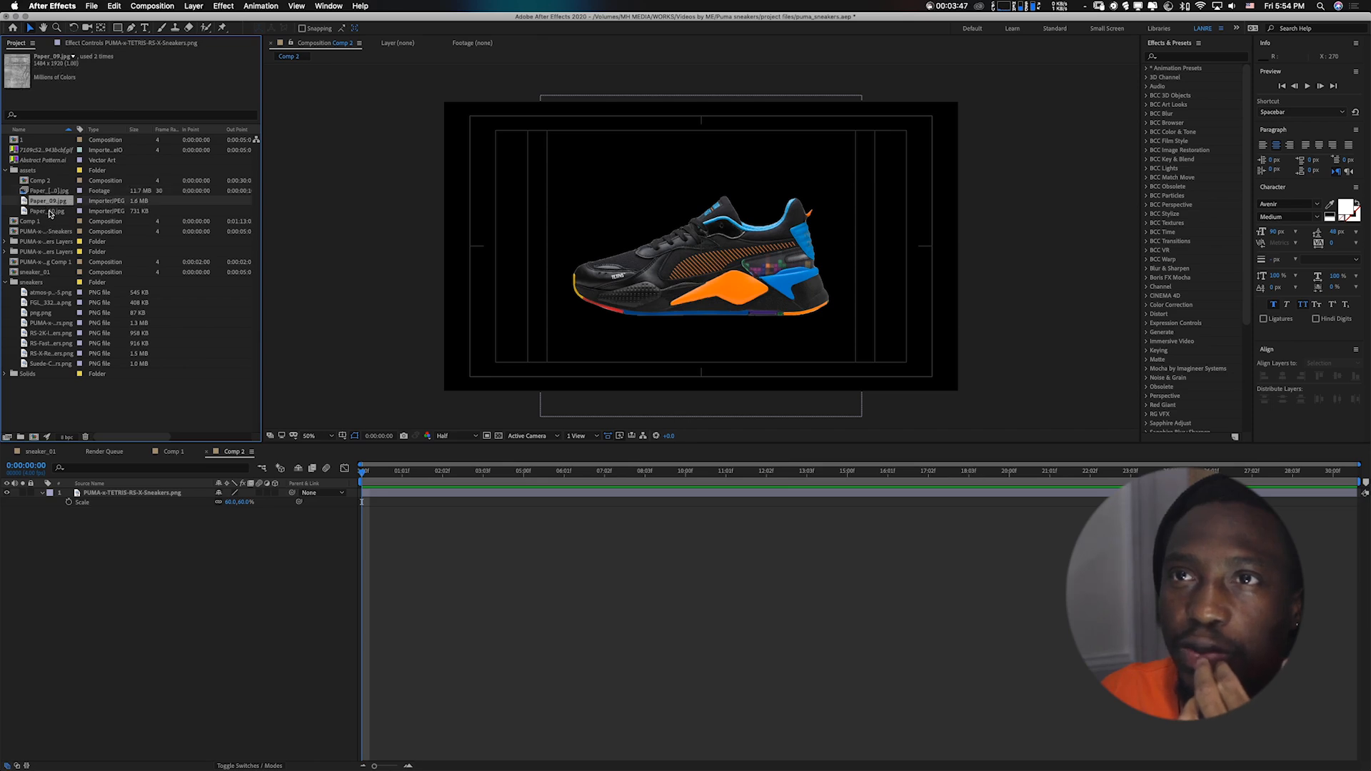
pyautogui.click(47, 212)
pyautogui.moveTo(52, 218); pyautogui.dragTo(166, 615)
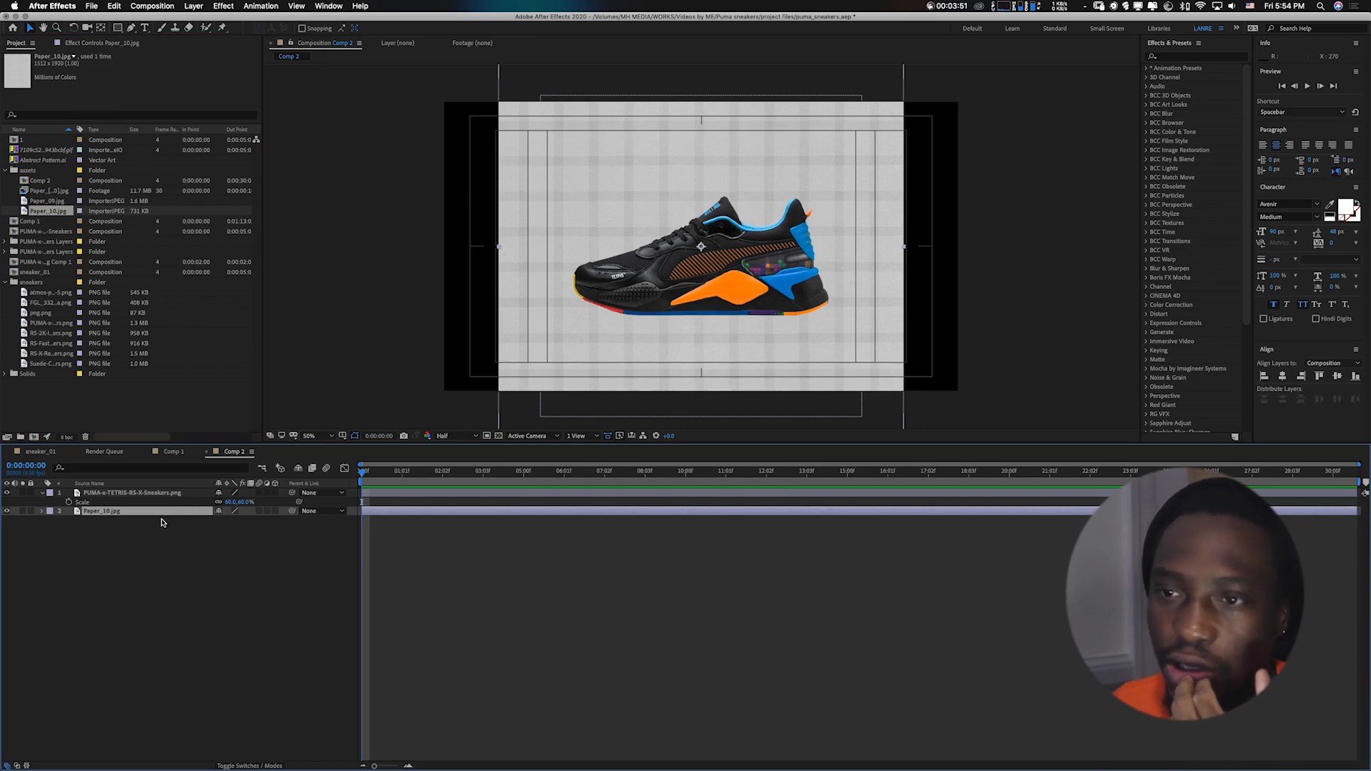
# Rotate the Paper_10.jpg layer by 90° so it spans the frame width
pyautogui.press('r')
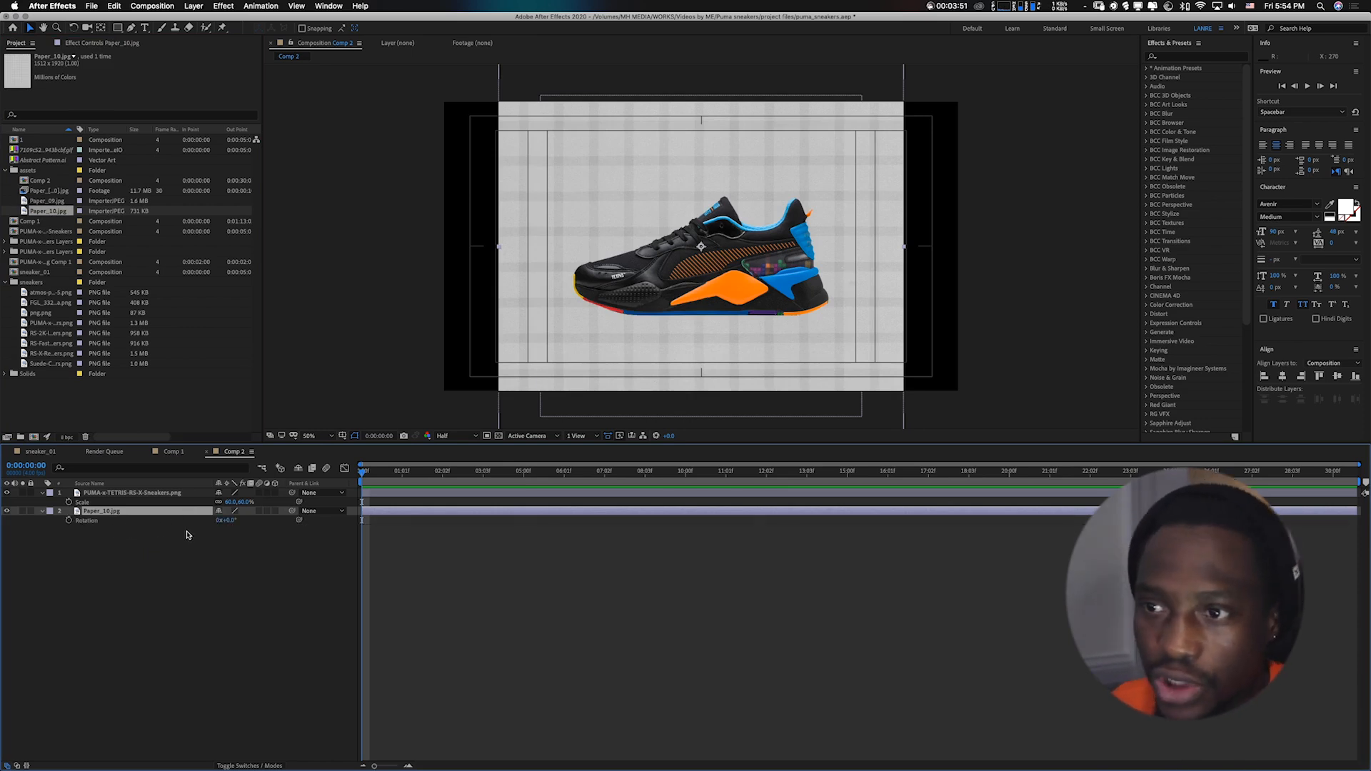
pyautogui.click(230, 520)
pyautogui.write('90')
pyautogui.press('Return')
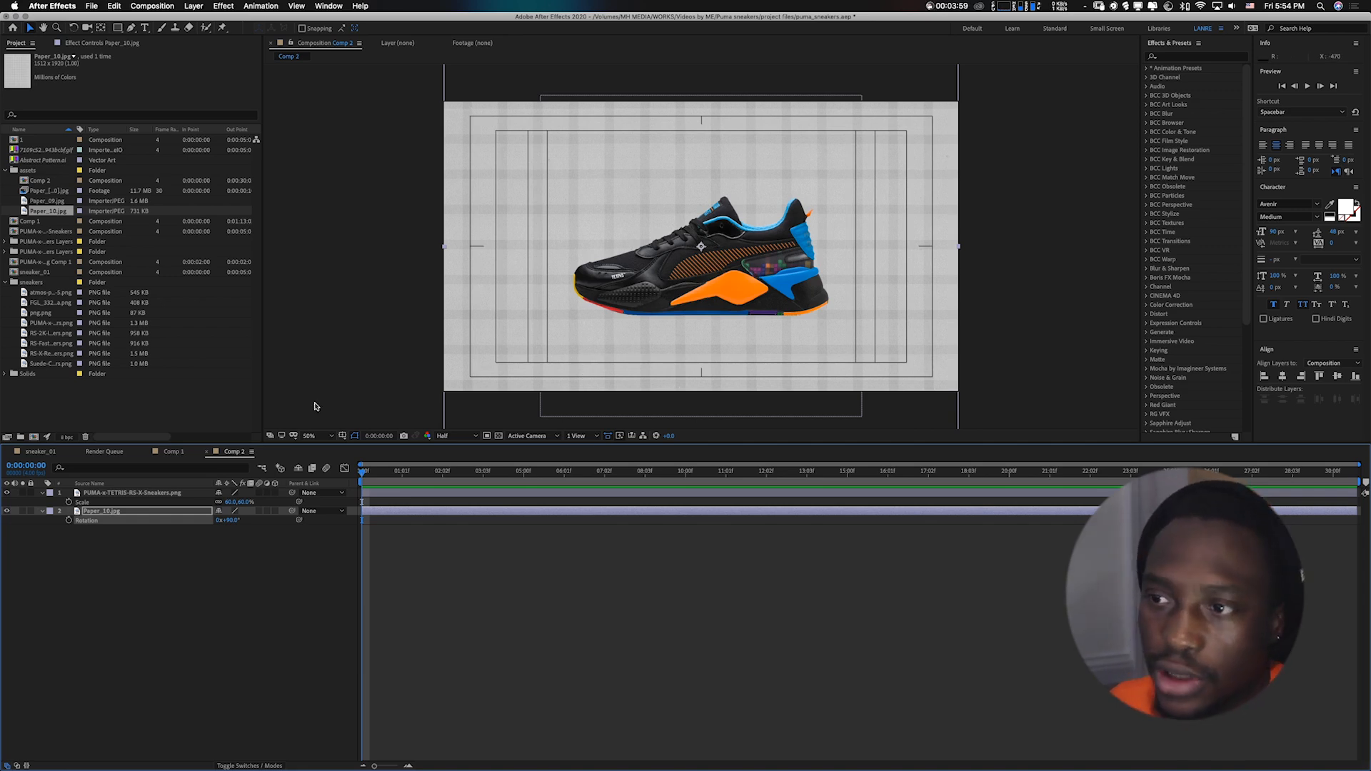
pyautogui.click(304, 583)
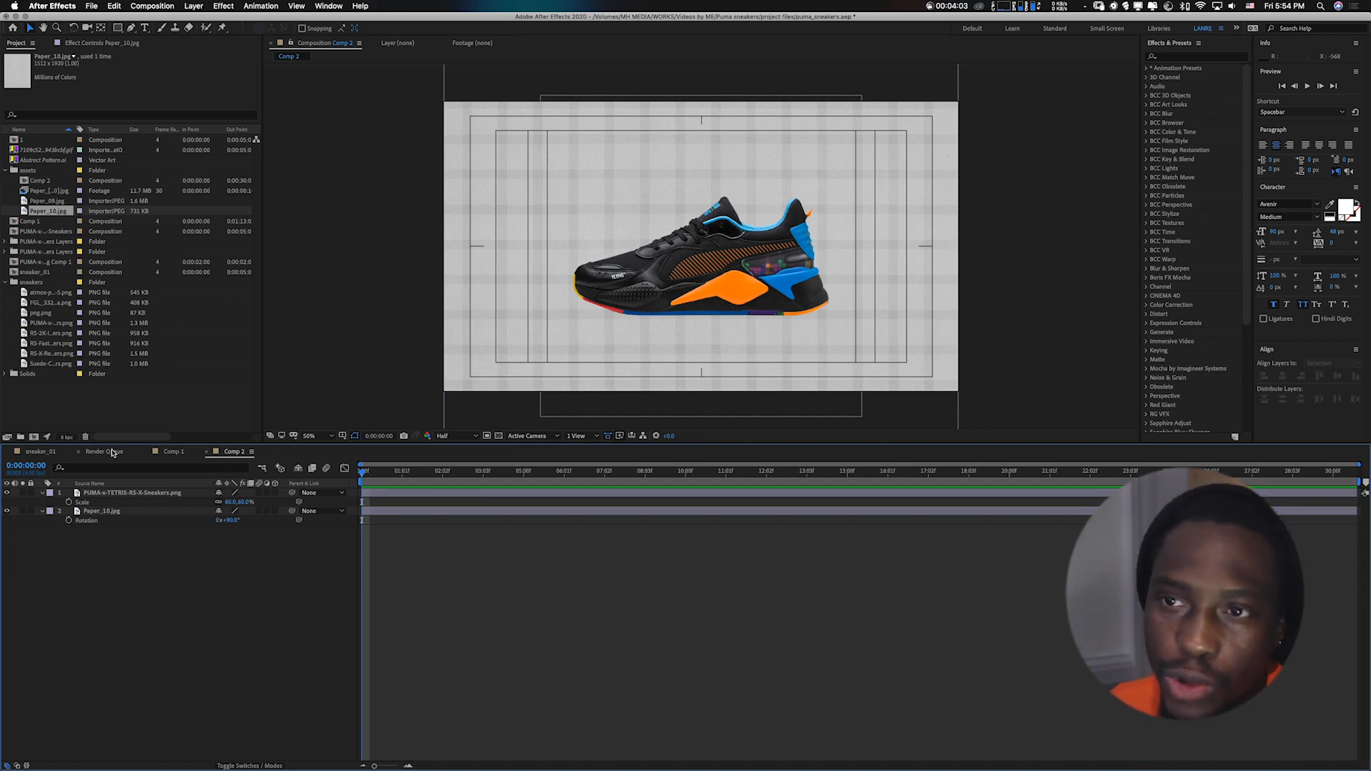
# Examine the background and layer timing at the start of the sneaker_01 composition, and return to Comp 2
pyautogui.click(39, 453)
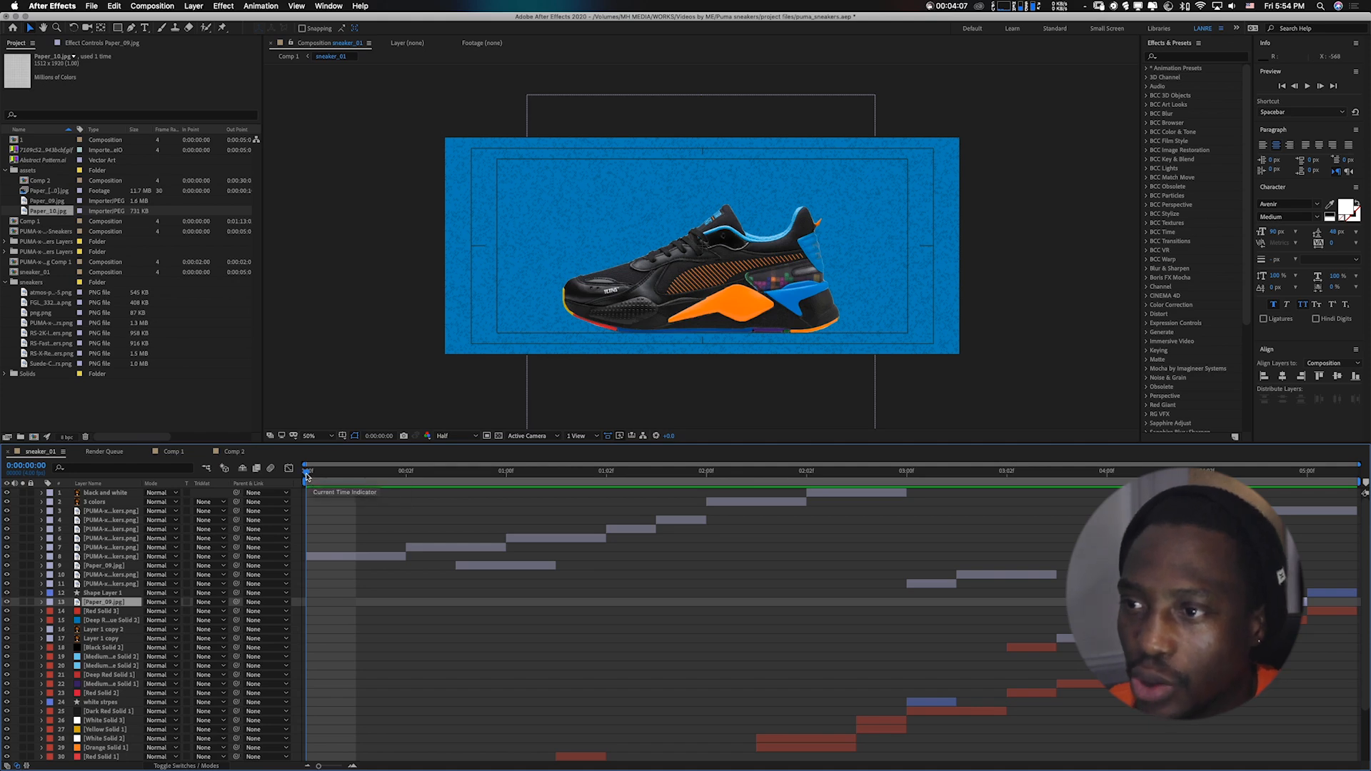
pyautogui.moveTo(326, 477)
pyautogui.mouseDown()
pyautogui.moveTo(403, 480)
pyautogui.moveTo(312, 484)
pyautogui.mouseUp()
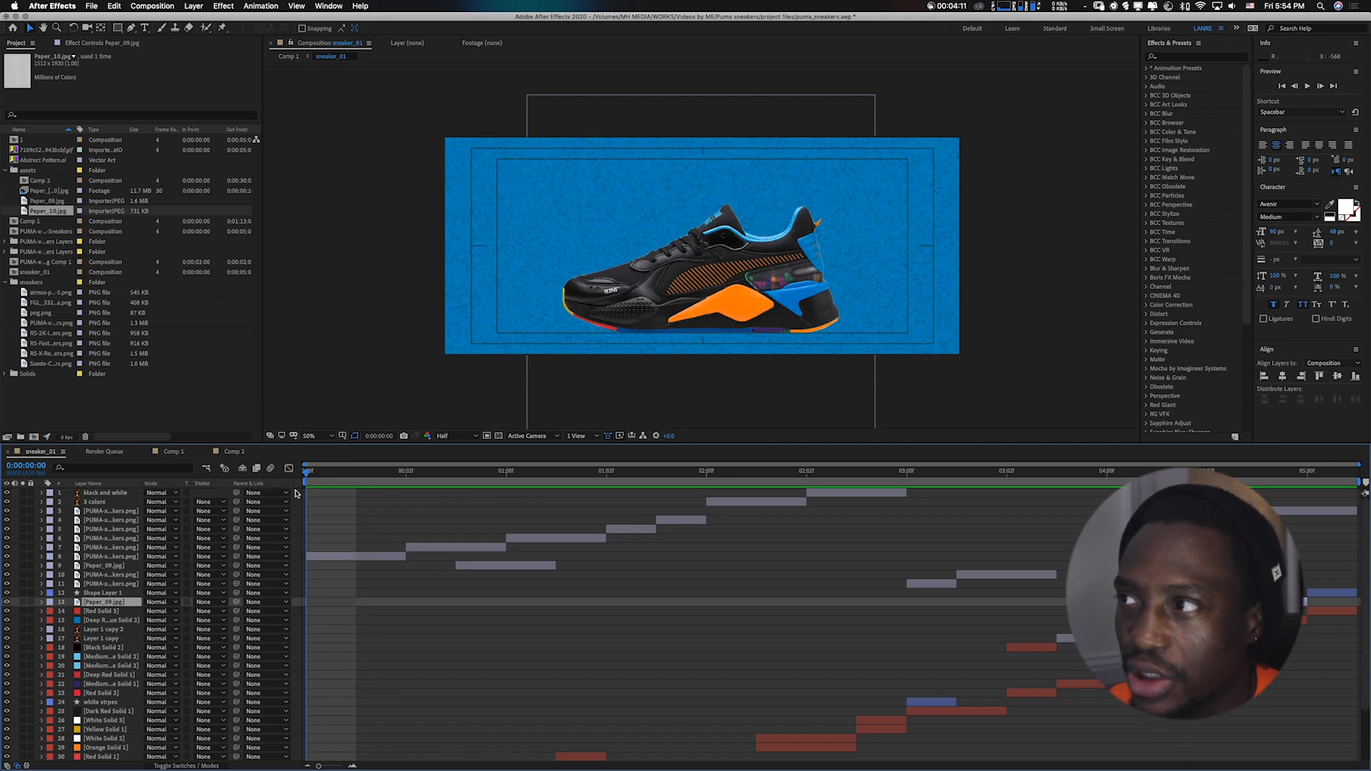
pyautogui.moveTo(317, 487)
pyautogui.mouseDown()
pyautogui.moveTo(407, 479)
pyautogui.moveTo(303, 488)
pyautogui.mouseUp()
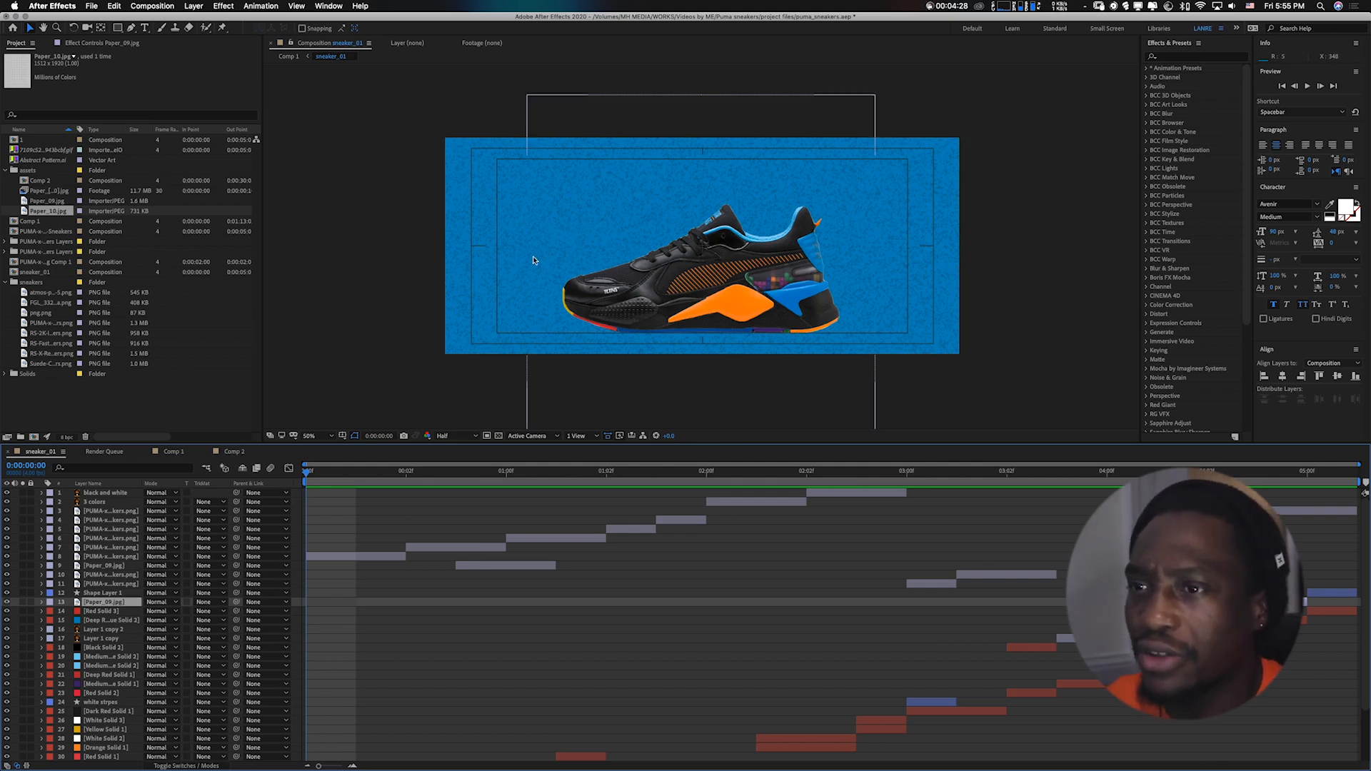
pyautogui.click(233, 452)
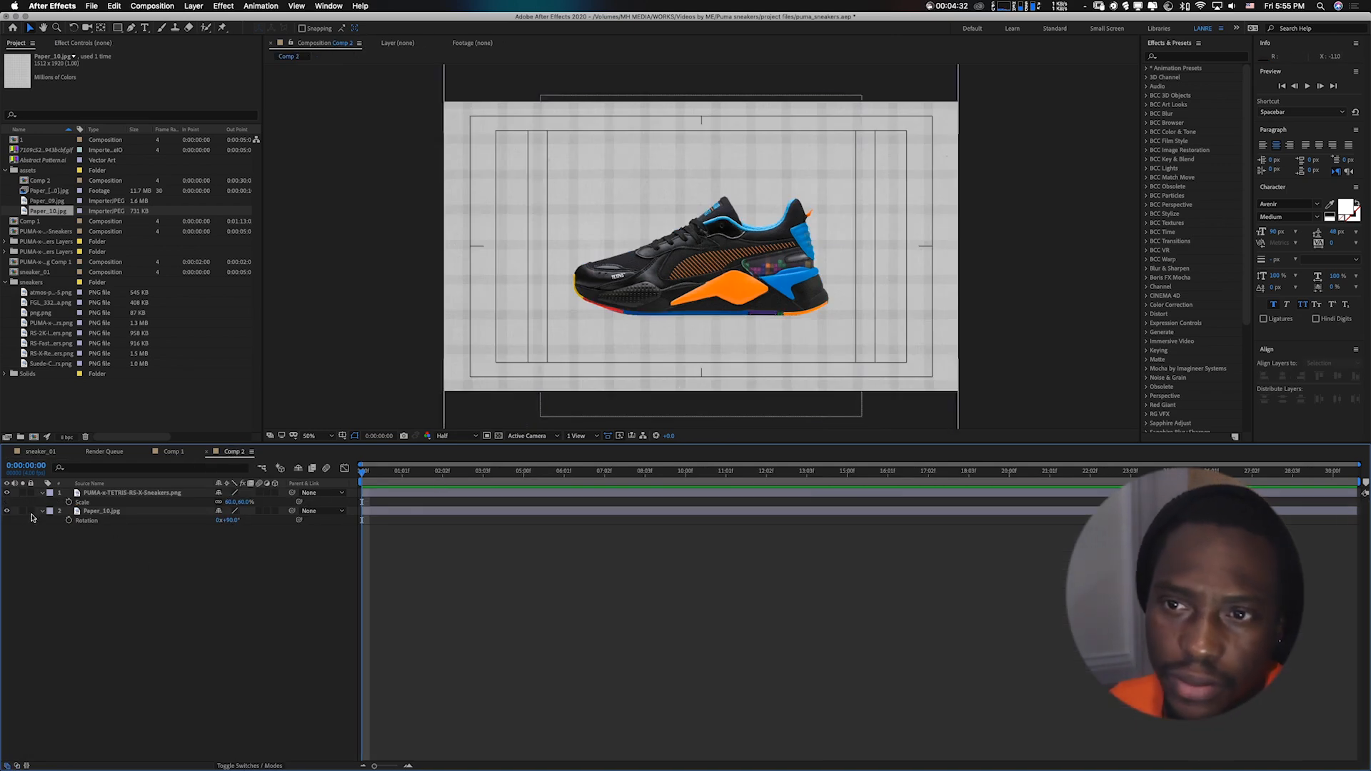
# Hide the Paper_10.jpg layer and place a 1920 × 1080 solid in the blue sampled from the shoe (017BC1) beneath the sneaker
pyautogui.click(8, 511)
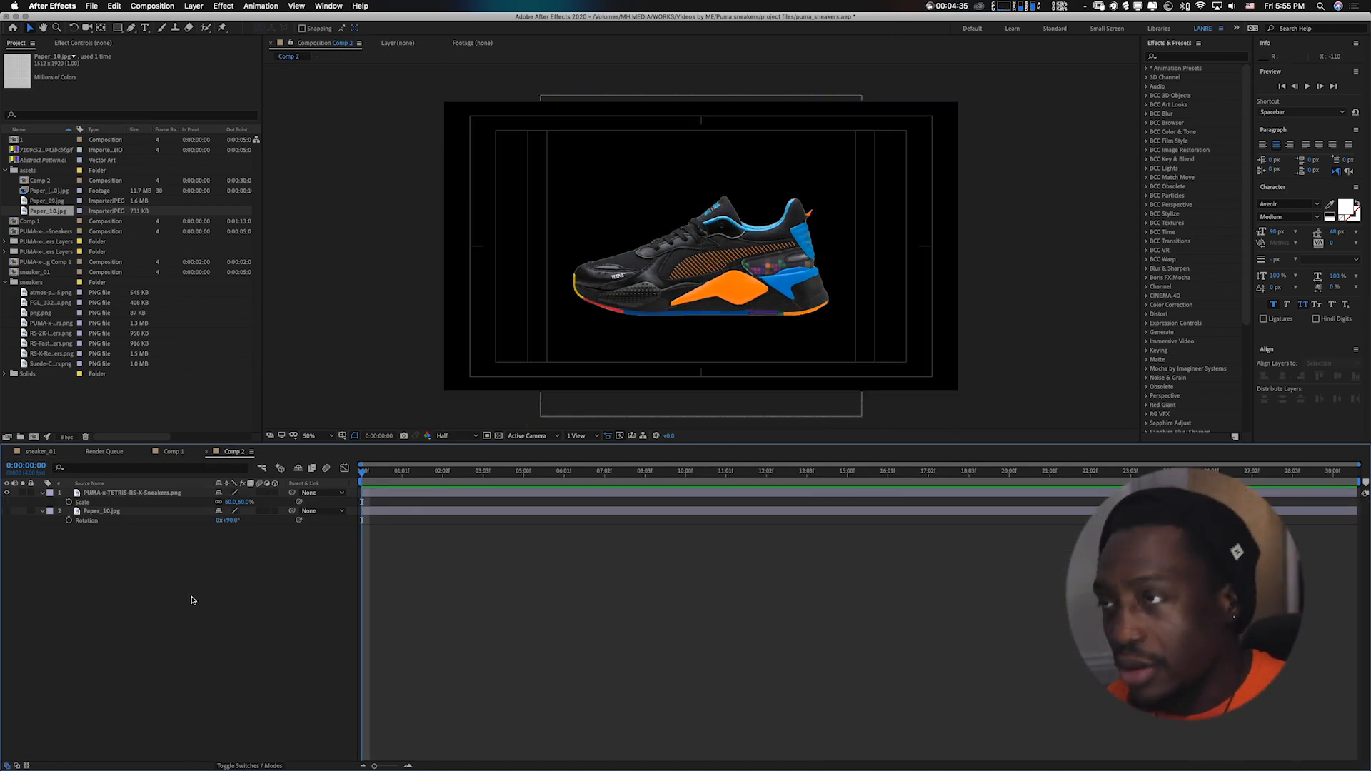
pyautogui.press('super+y')
pyautogui.click(359, 419)
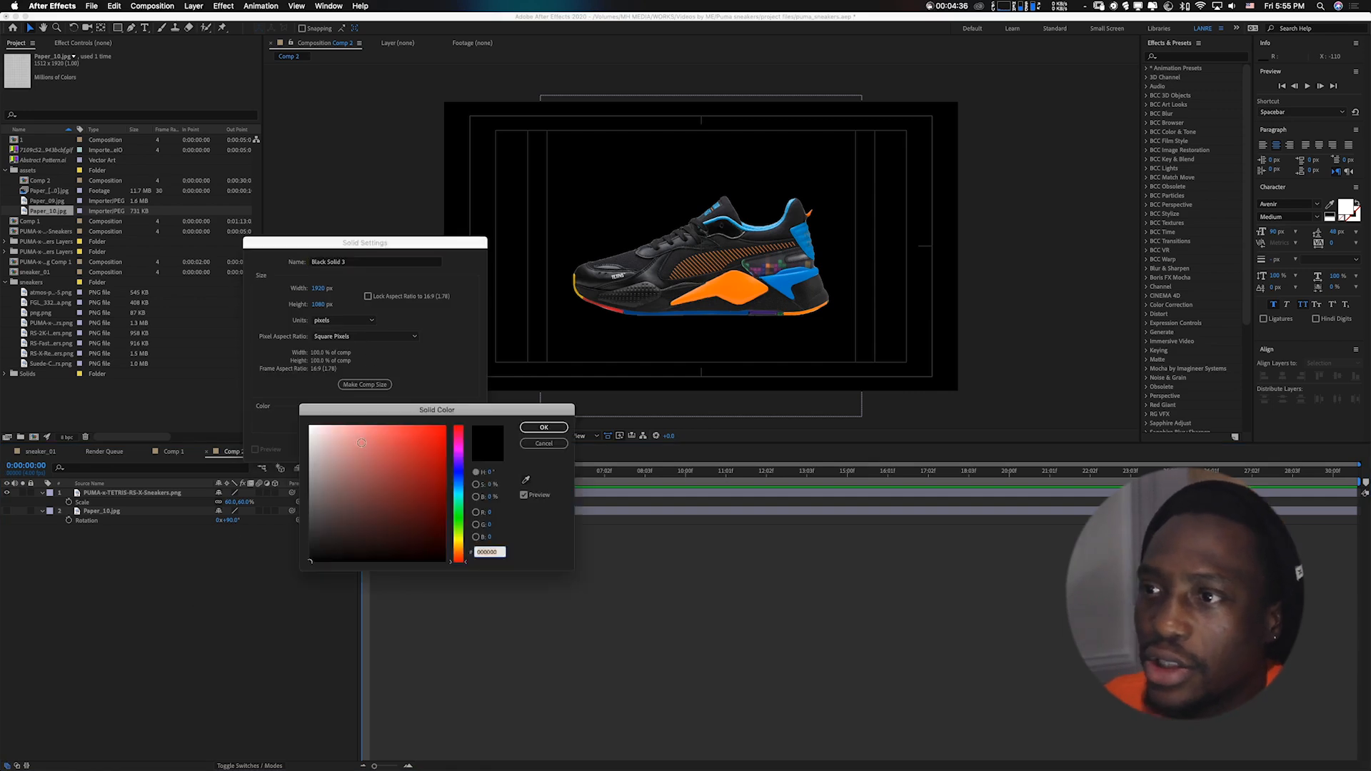
pyautogui.click(526, 480)
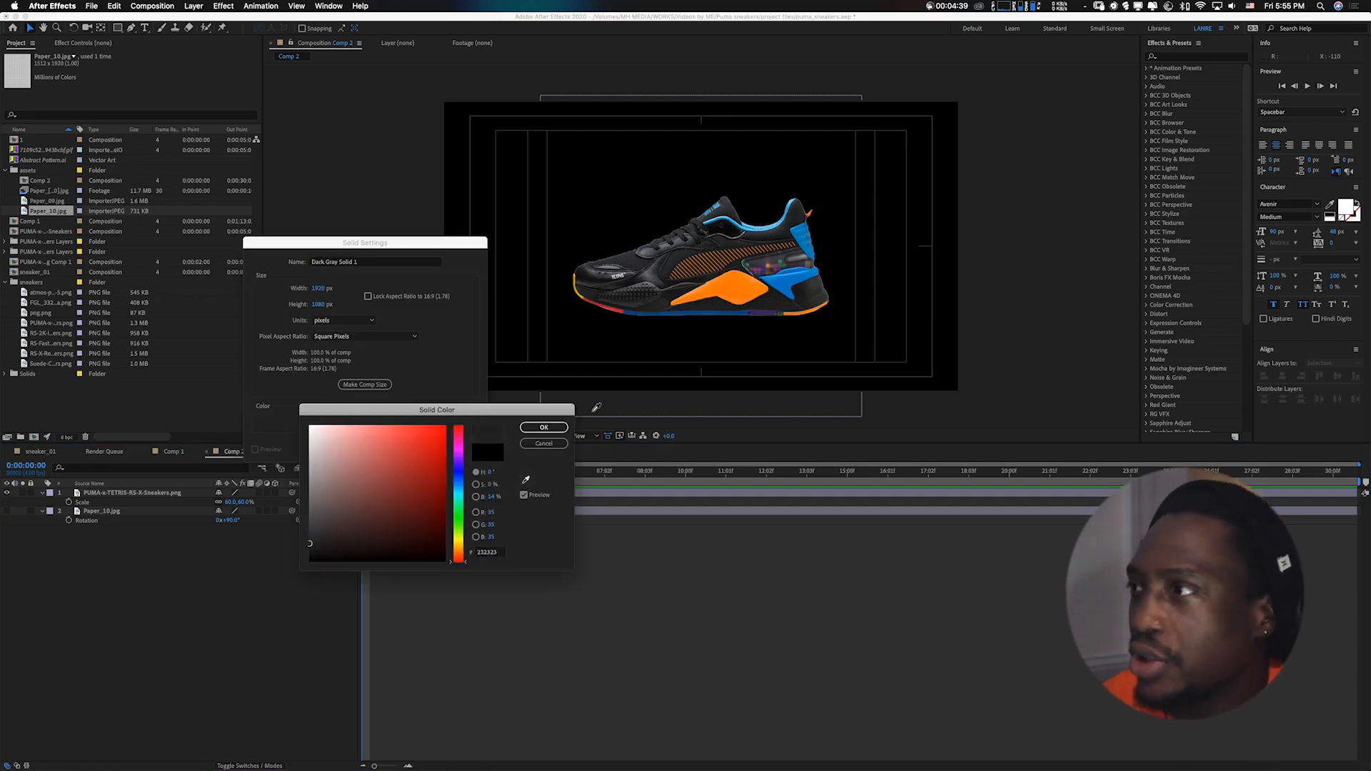
pyautogui.click(791, 278)
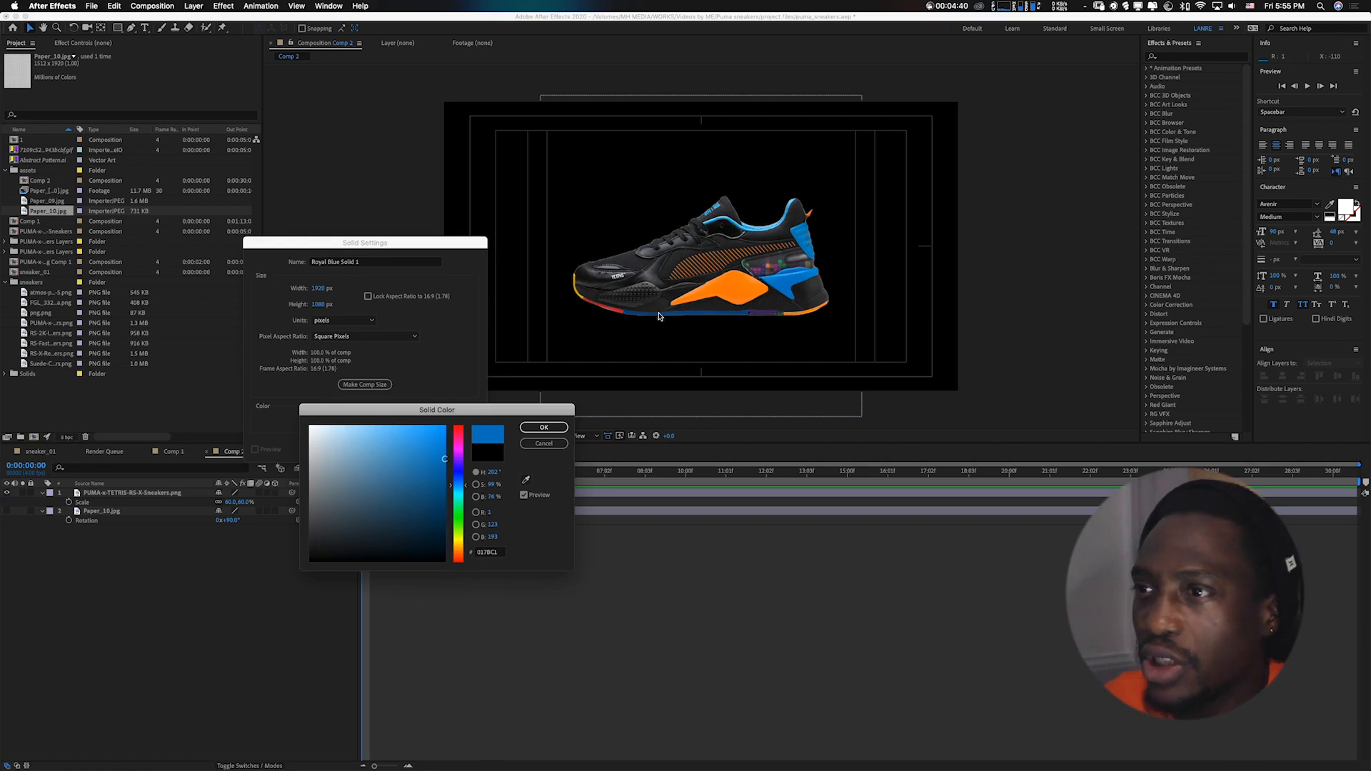
pyautogui.click(556, 428)
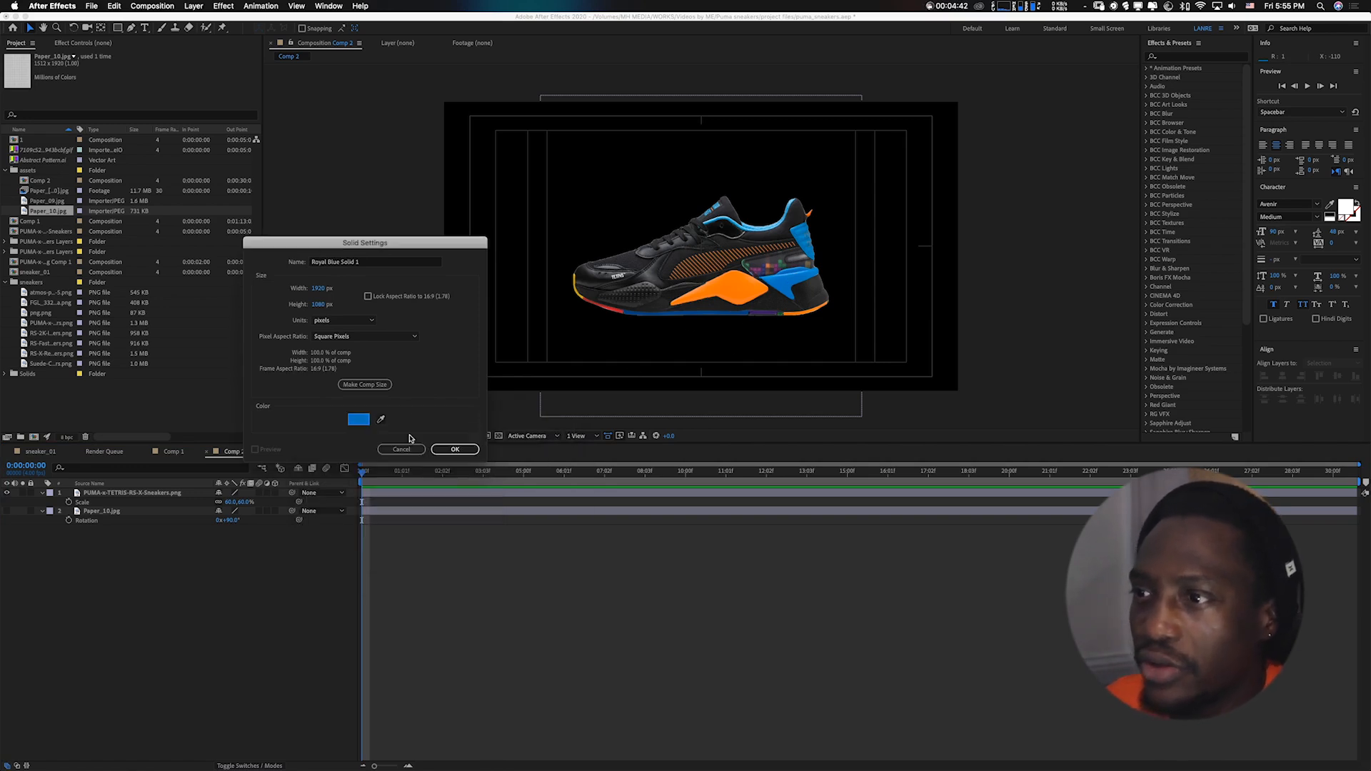
pyautogui.click(452, 450)
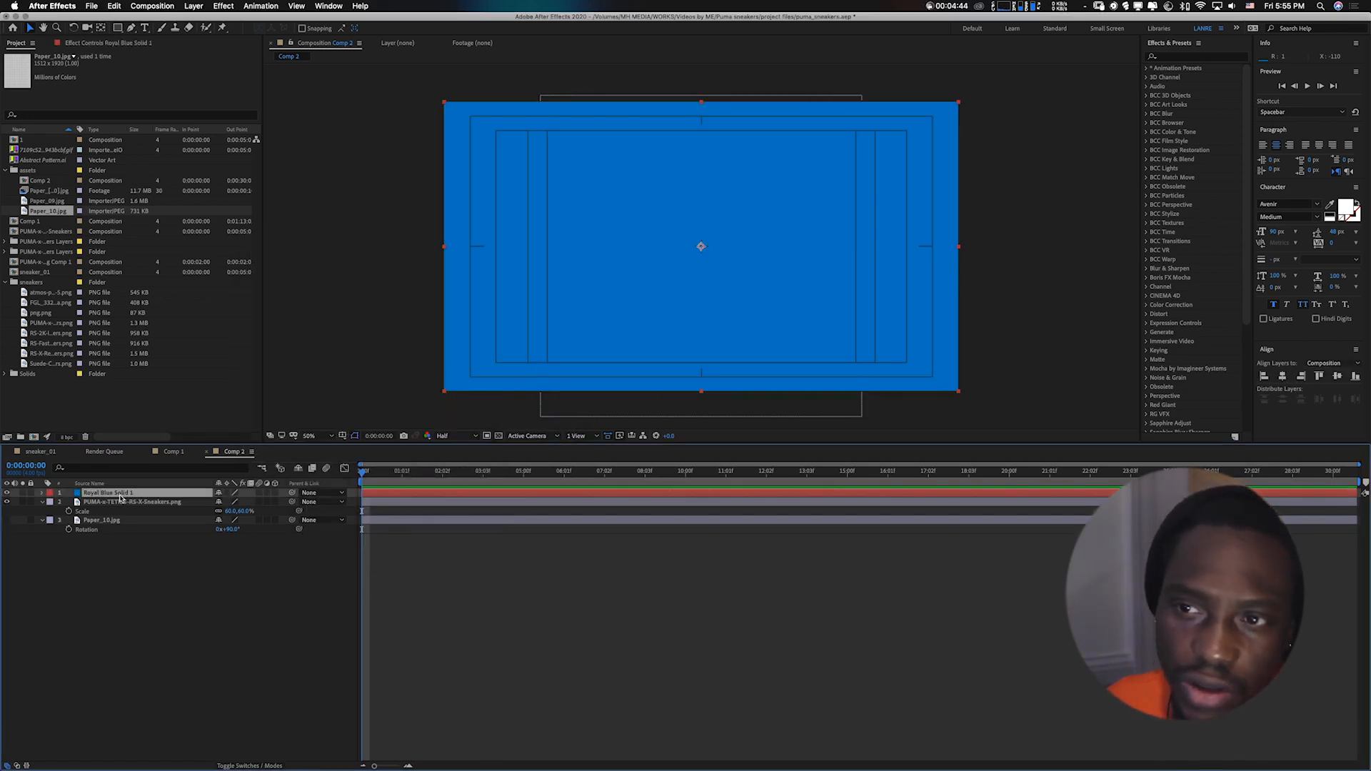
pyautogui.moveTo(121, 495); pyautogui.dragTo(125, 519)
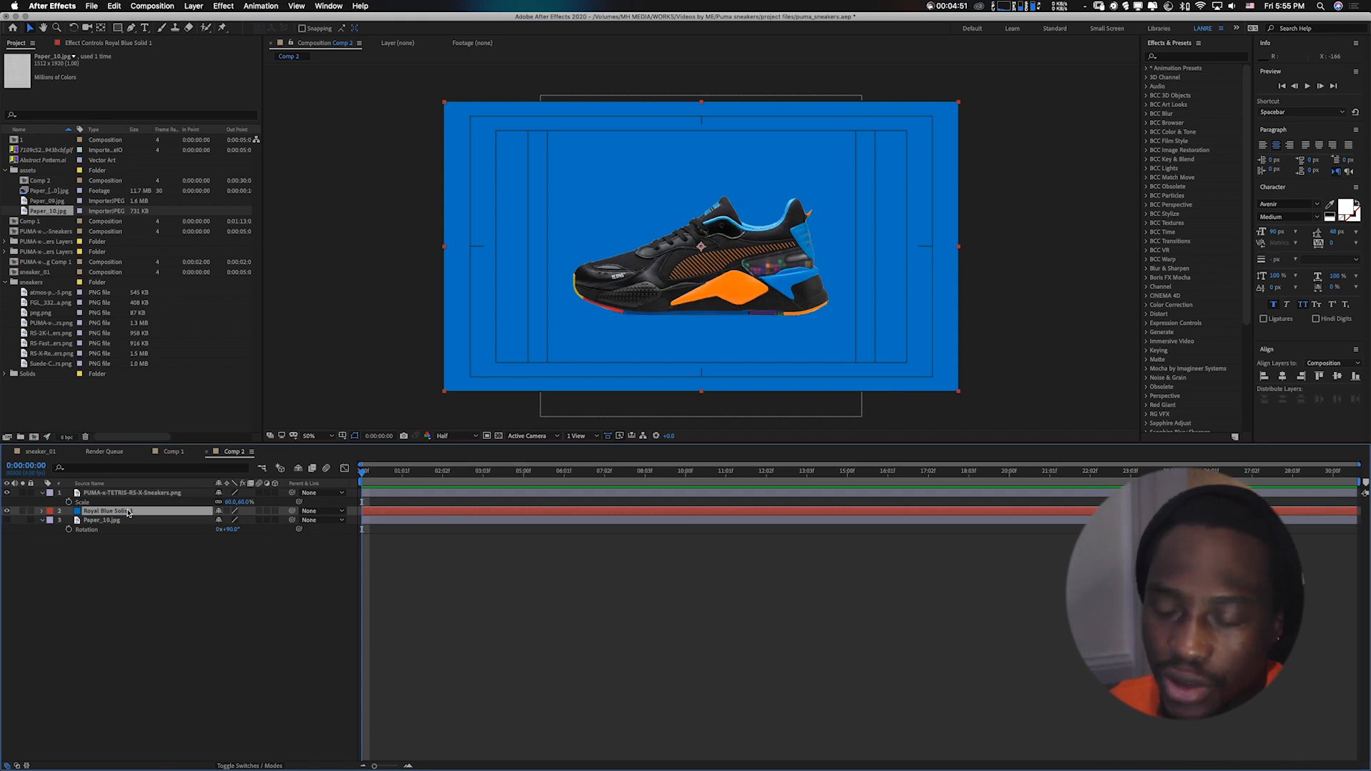
# Duplicate the royal blue solid and make the copy beneath the sneaker a separate 1920 × 1080 black solid
pyautogui.press('super+d')
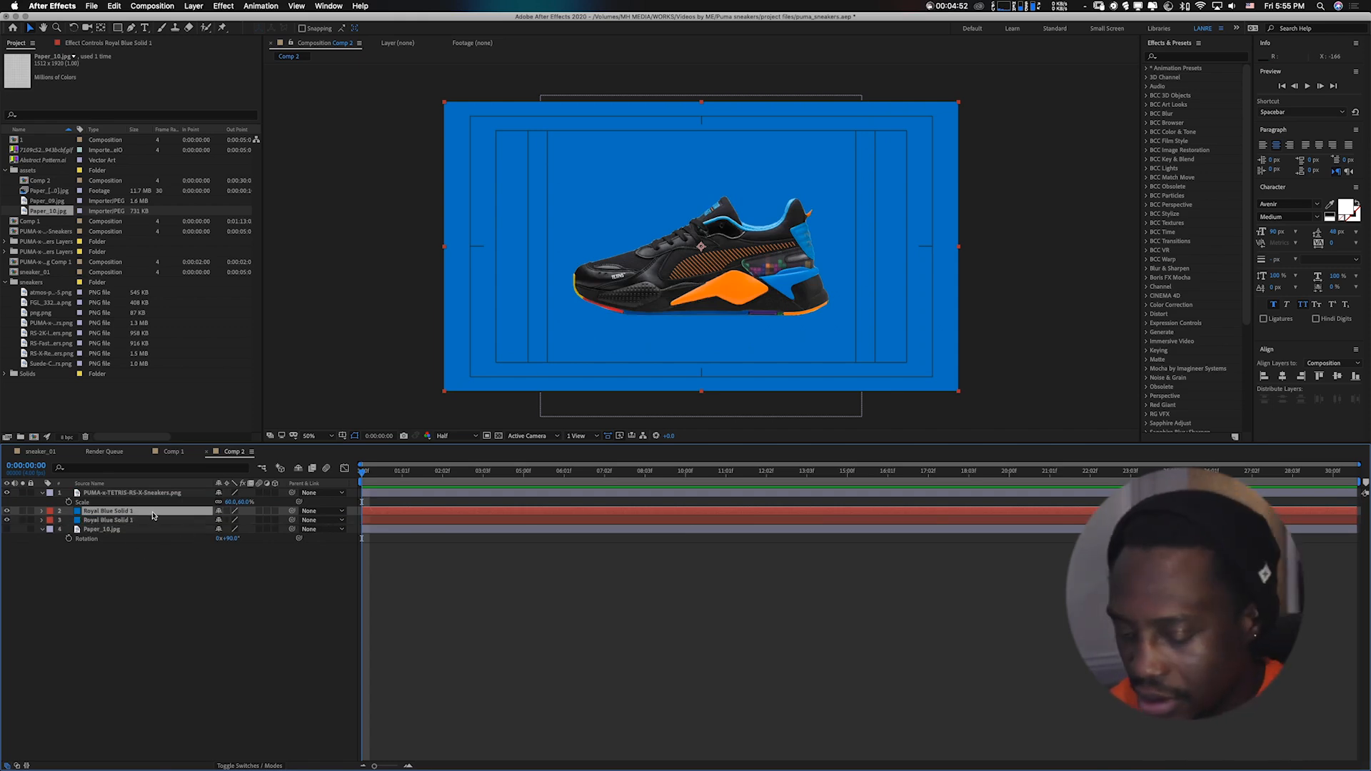
pyautogui.press('super+shift+y')
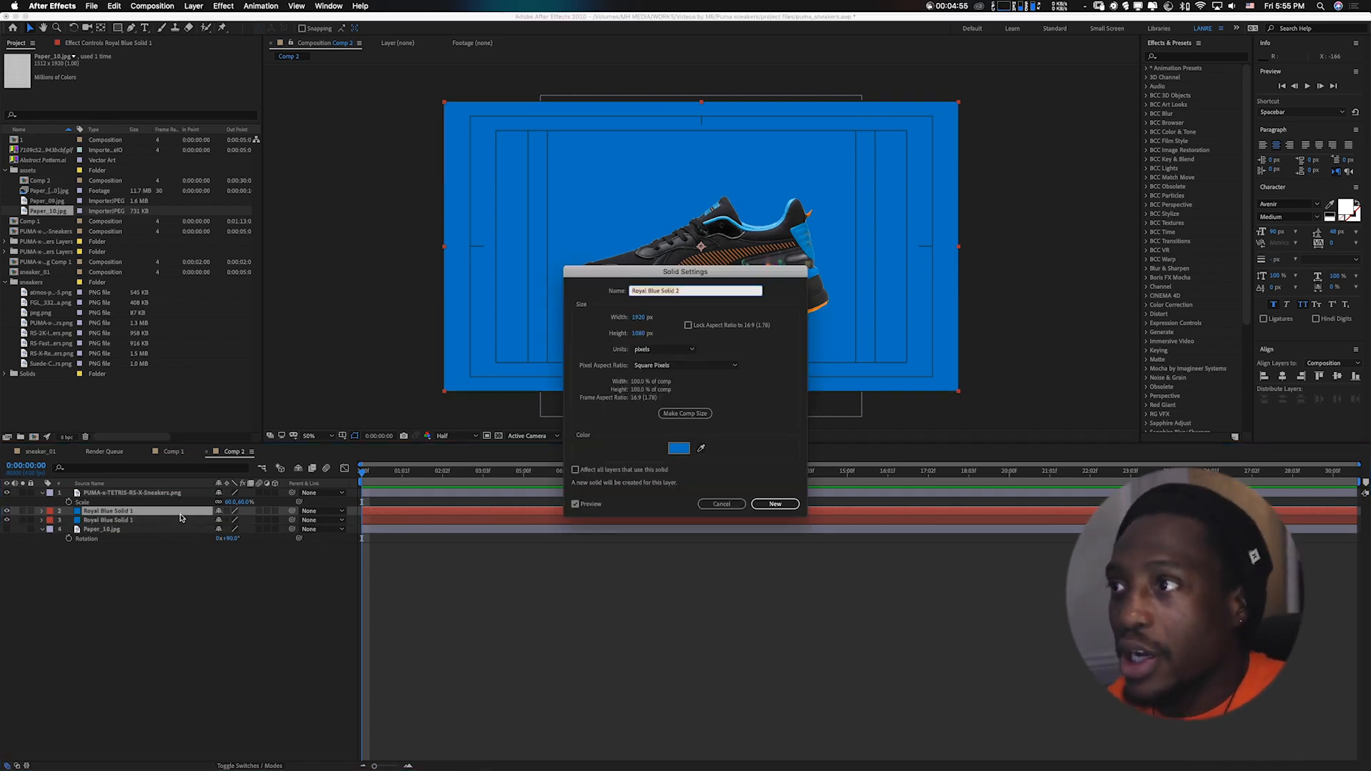
pyautogui.click(678, 448)
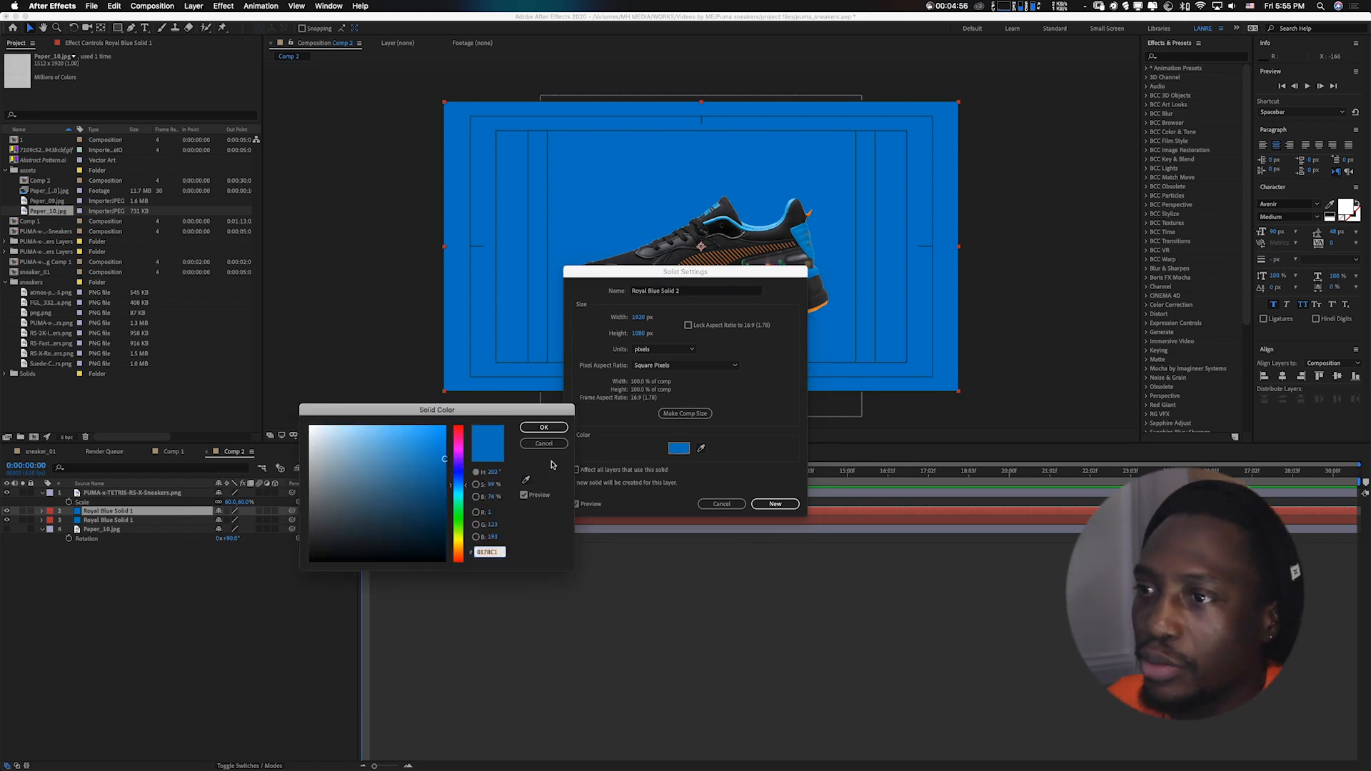
pyautogui.moveTo(413, 508); pyautogui.dragTo(316, 559)
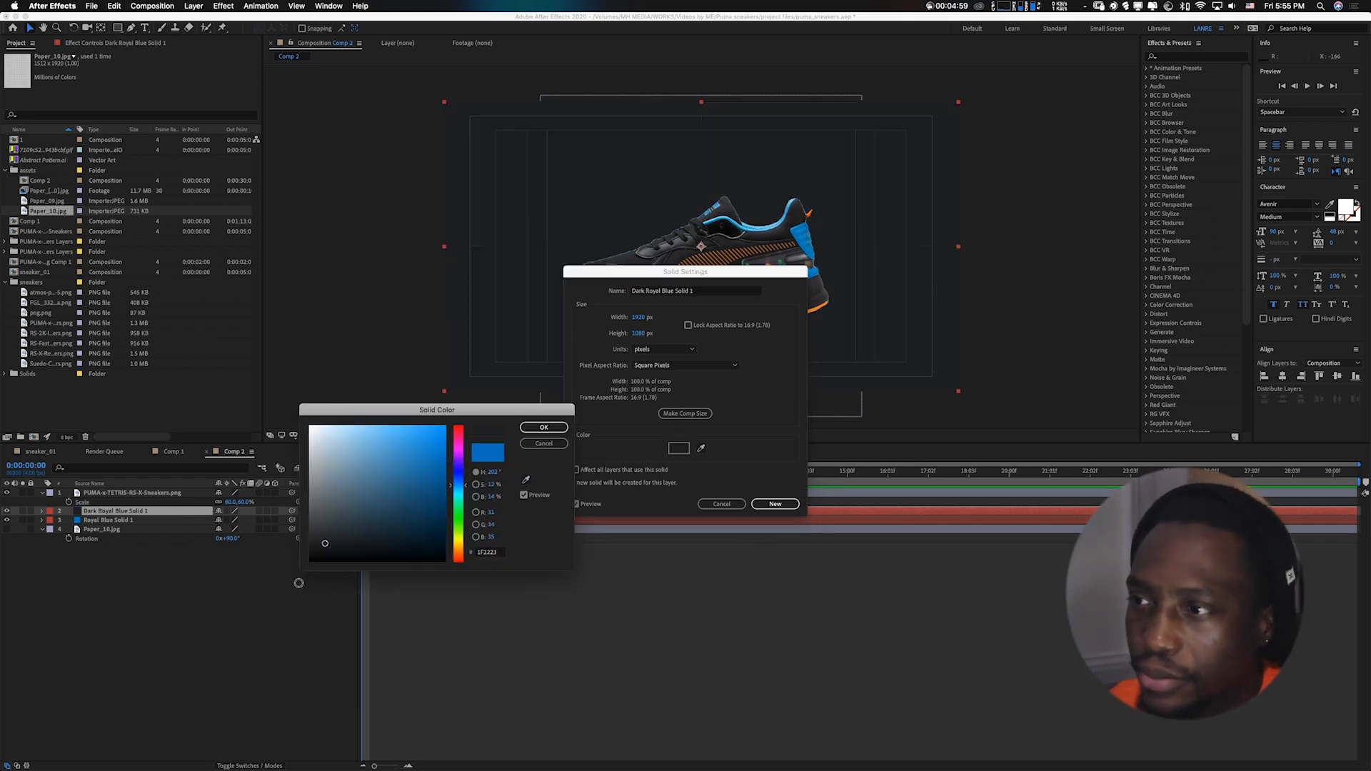
pyautogui.click(545, 428)
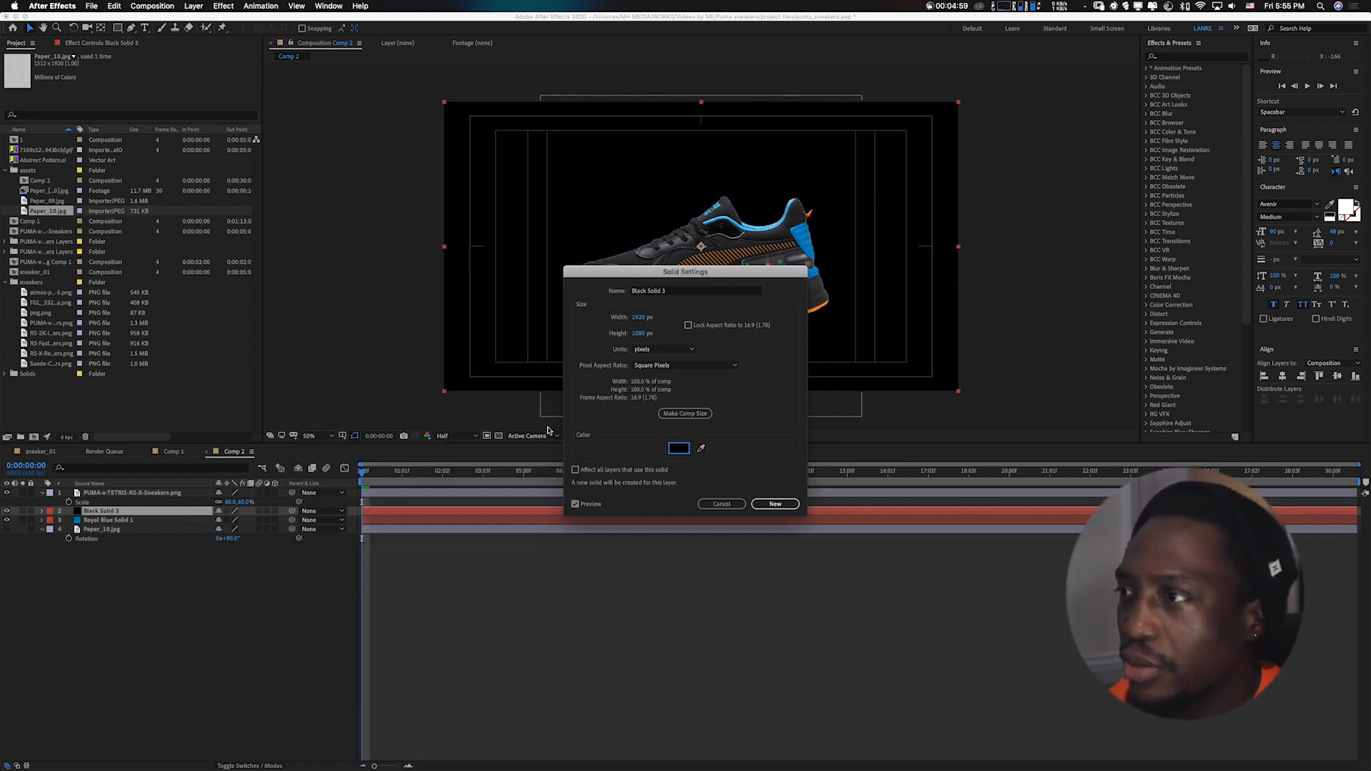
pyautogui.click(773, 503)
# Apply the Venetian Blinds transition effect to the black solid
pyautogui.click(1190, 59)
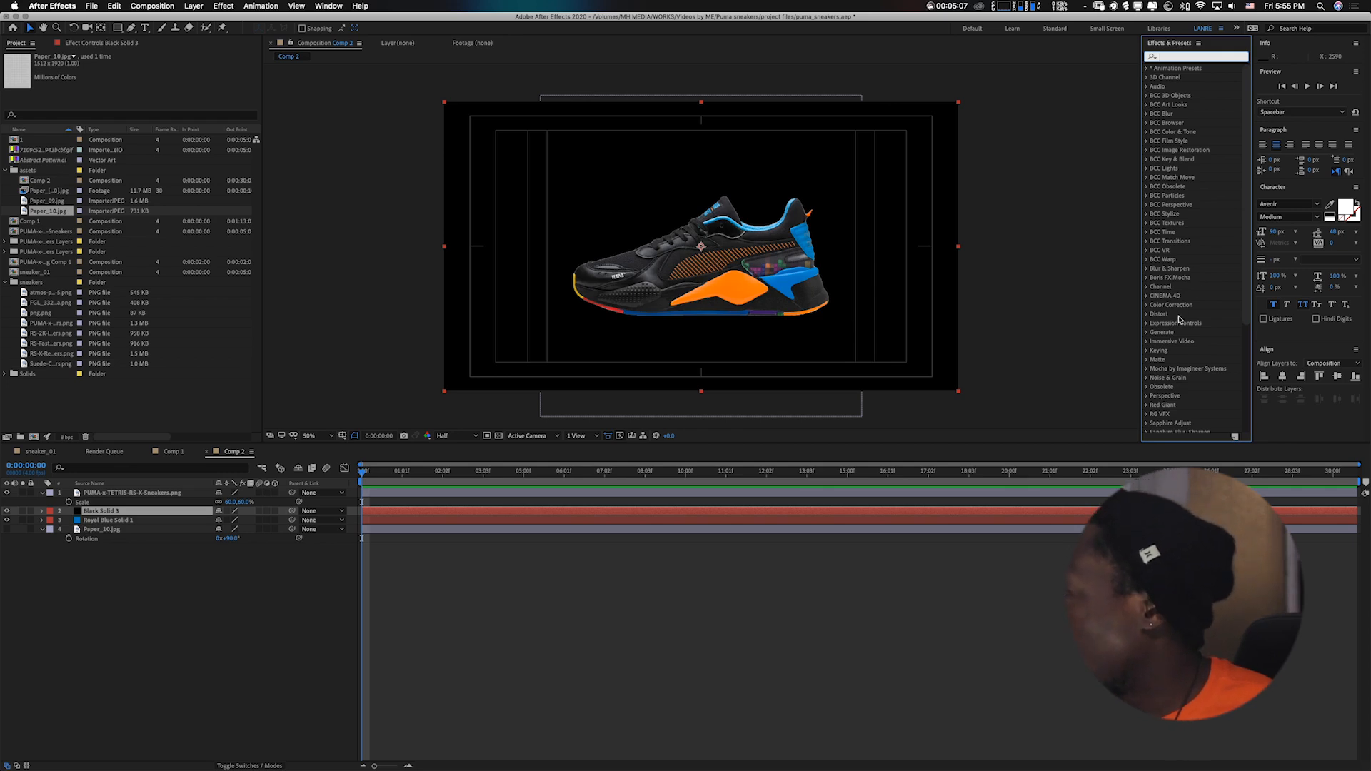
pyautogui.click(1147, 332)
pyautogui.scroll(-5, 1174, 366)
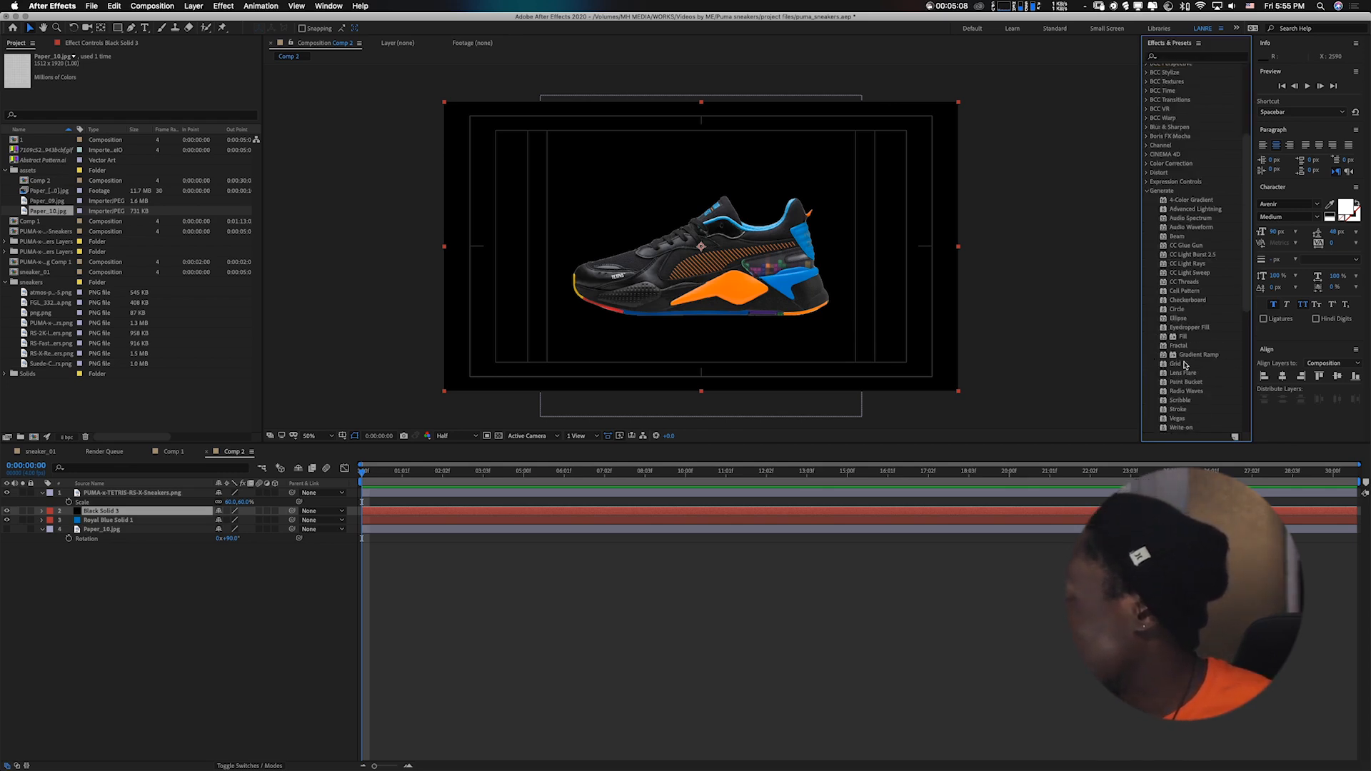
pyautogui.scroll(-3, 1232, 300)
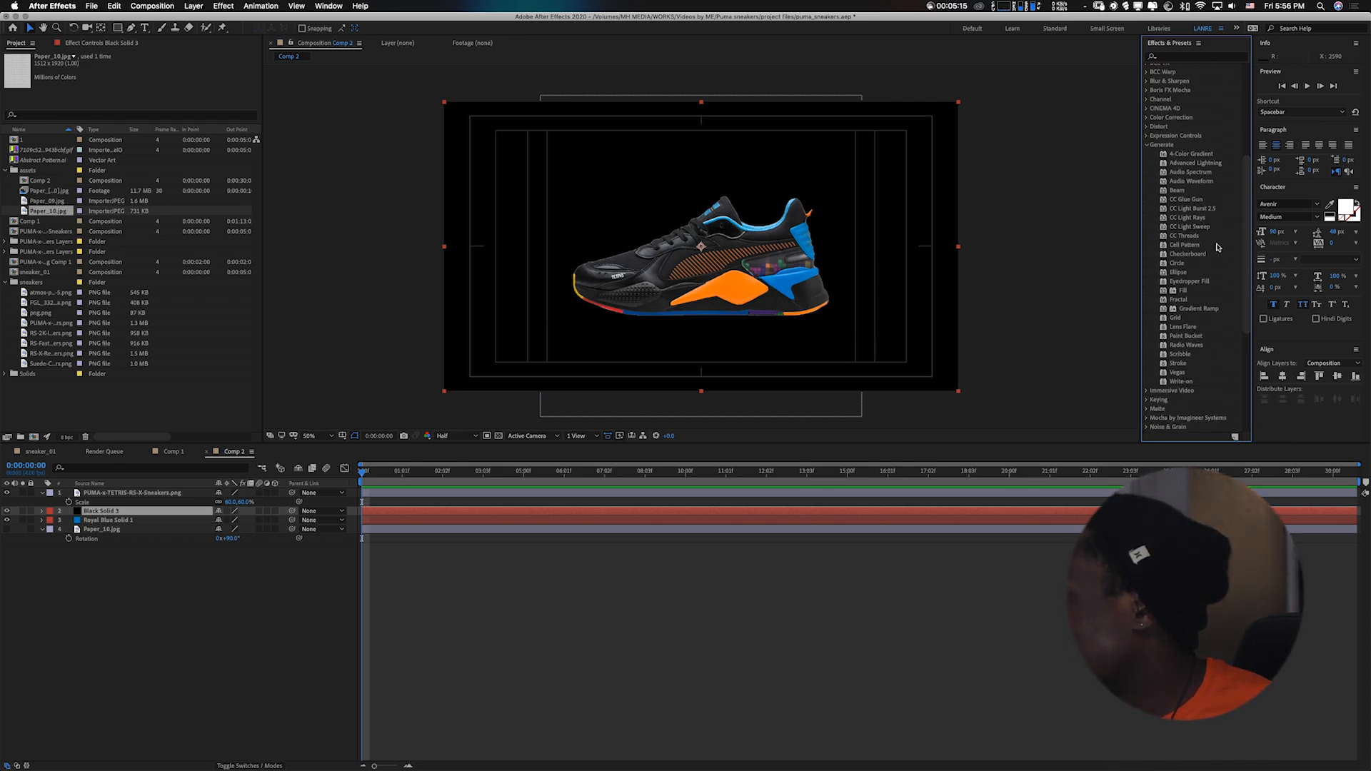
pyautogui.click(1147, 145)
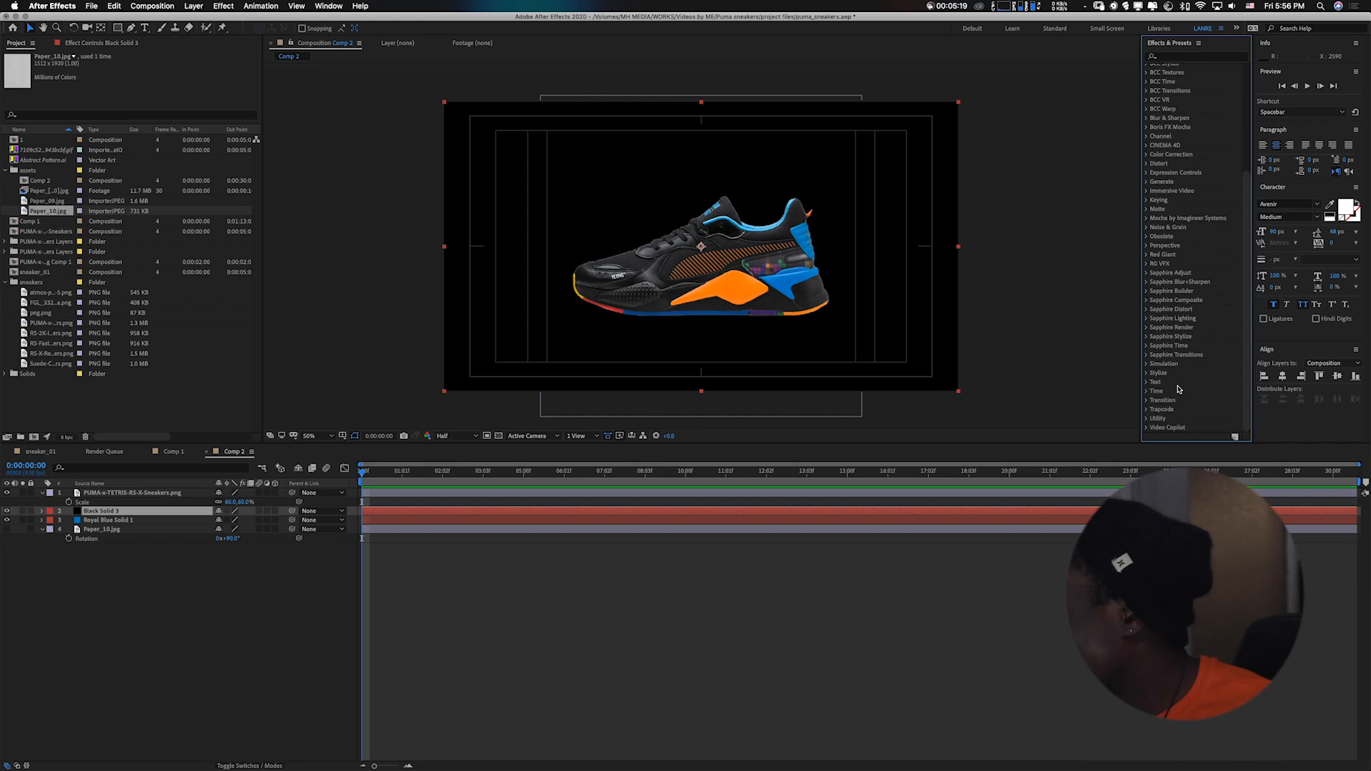
pyautogui.click(1147, 400)
pyautogui.scroll(-5, 1185, 321)
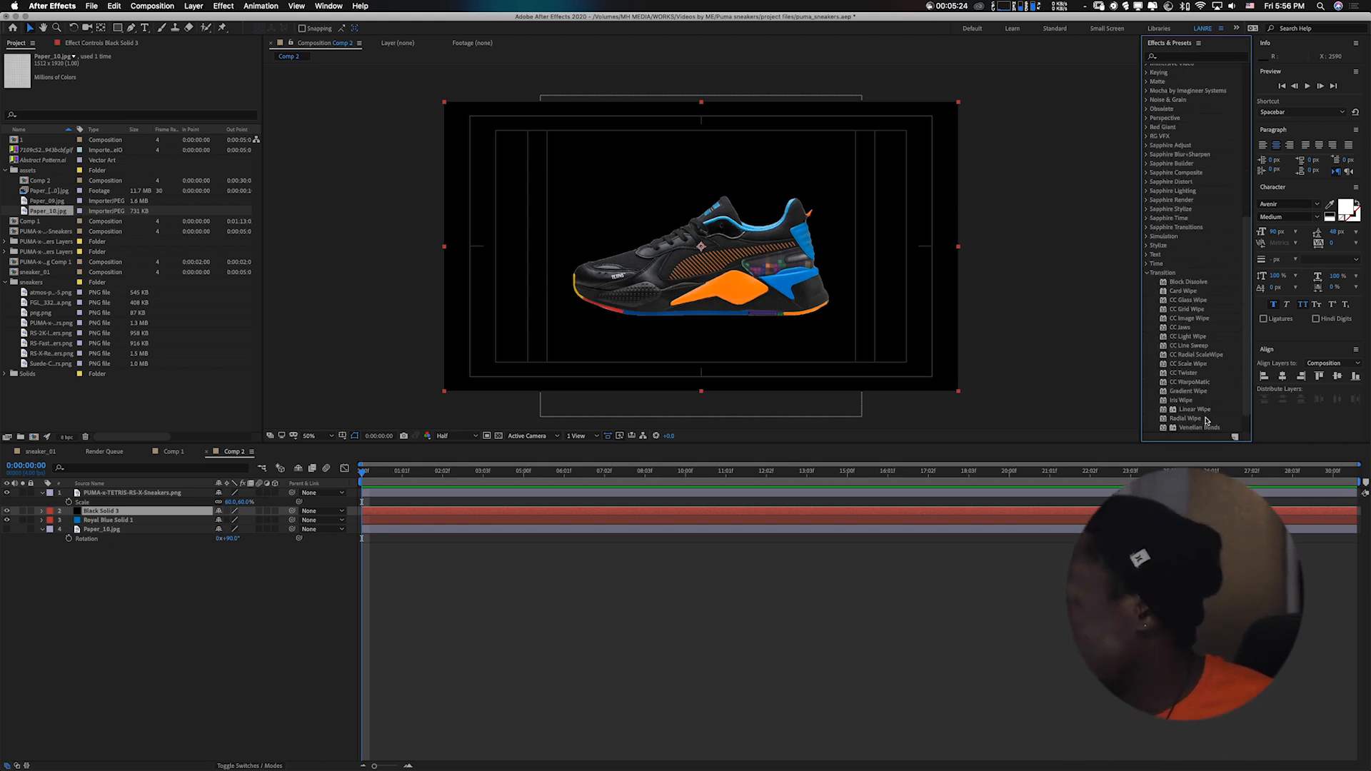
pyautogui.doubleClick(1202, 429)
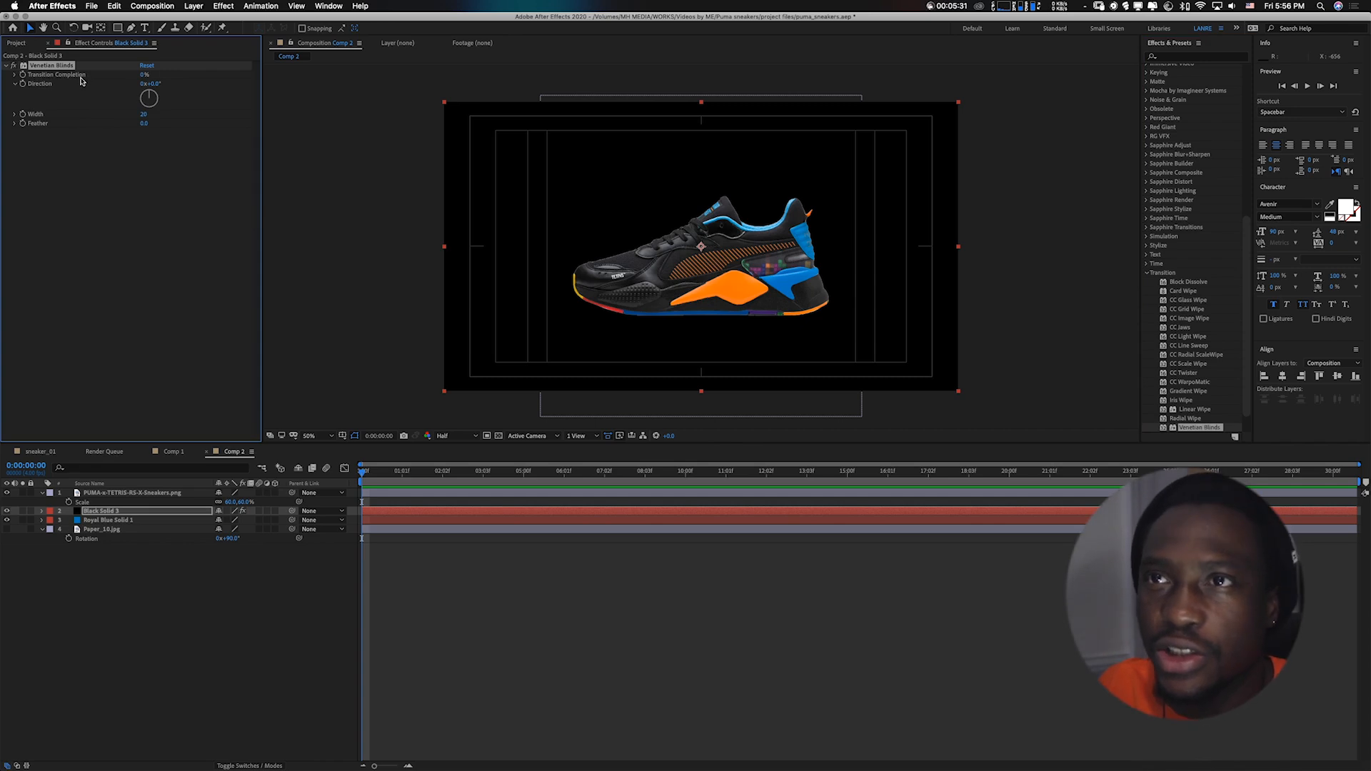
# Turn the black solid into wide diagonal stripes with Transition Completion at about 18%, Direction at 35° and an increased Width
pyautogui.click(144, 77)
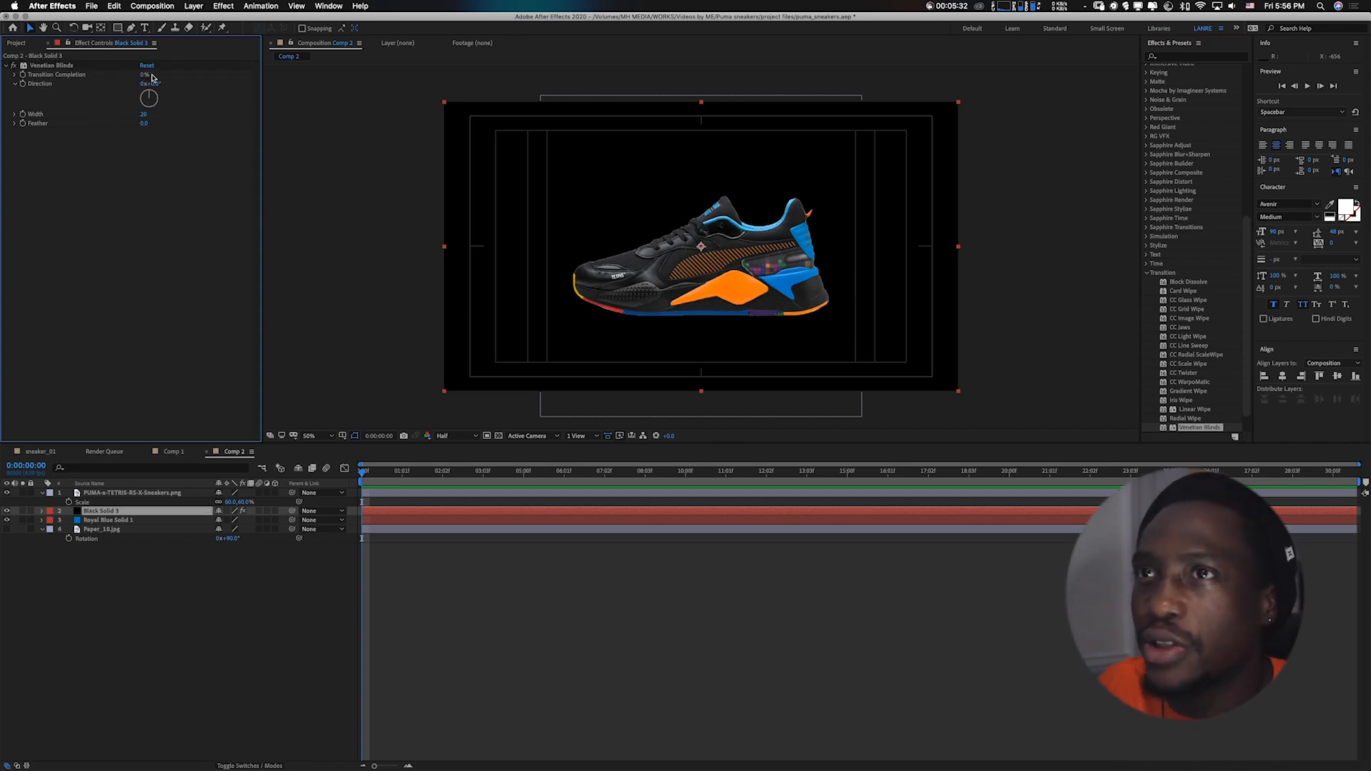
pyautogui.moveTo(144, 76); pyautogui.dragTo(173, 82)
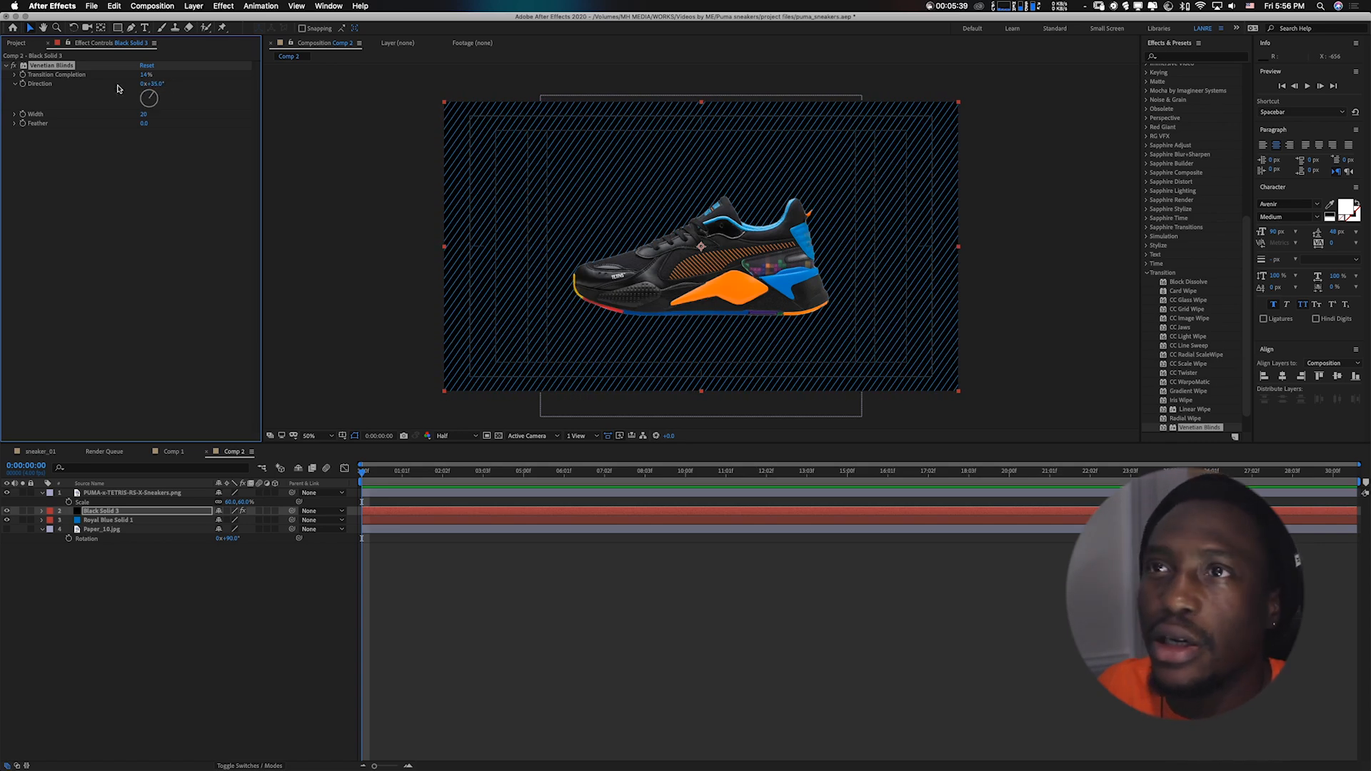
pyautogui.moveTo(143, 114); pyautogui.dragTo(161, 112)
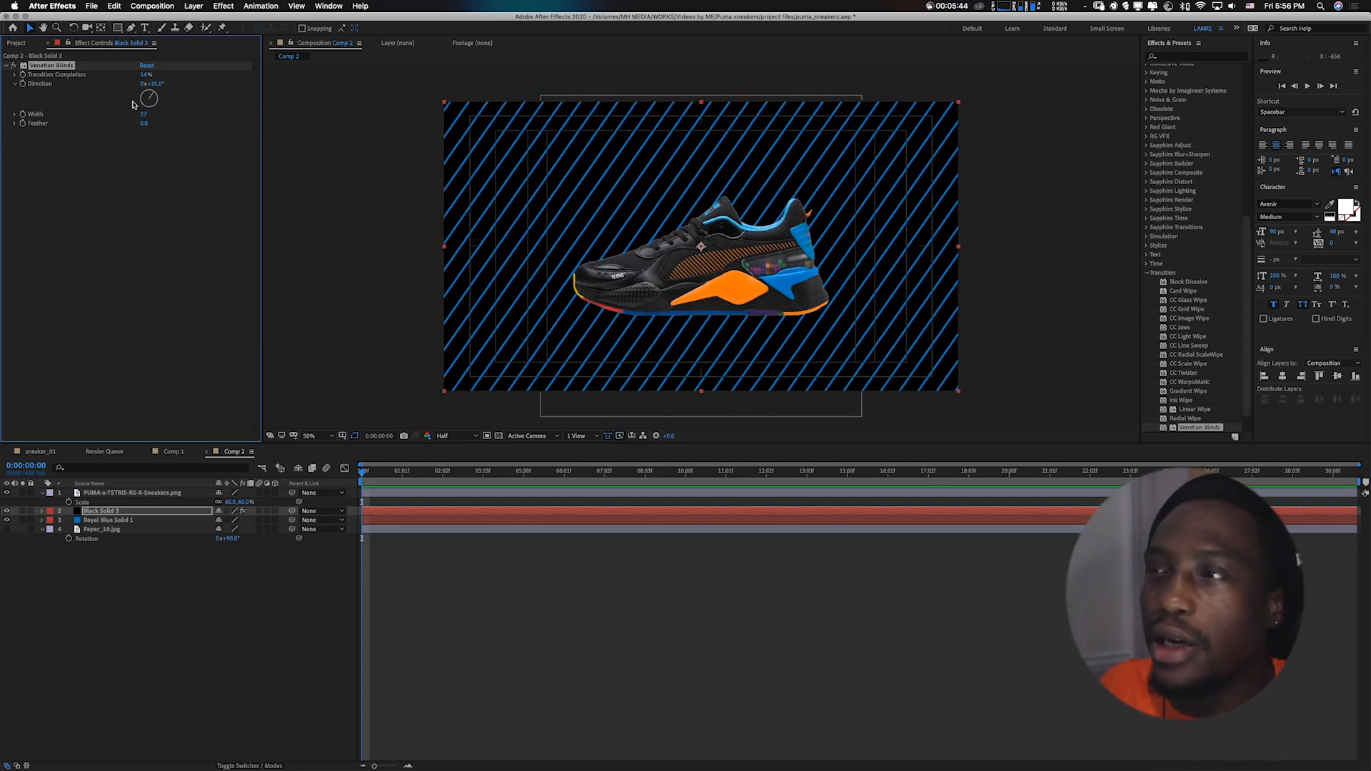
pyautogui.moveTo(146, 75); pyautogui.dragTo(151, 79)
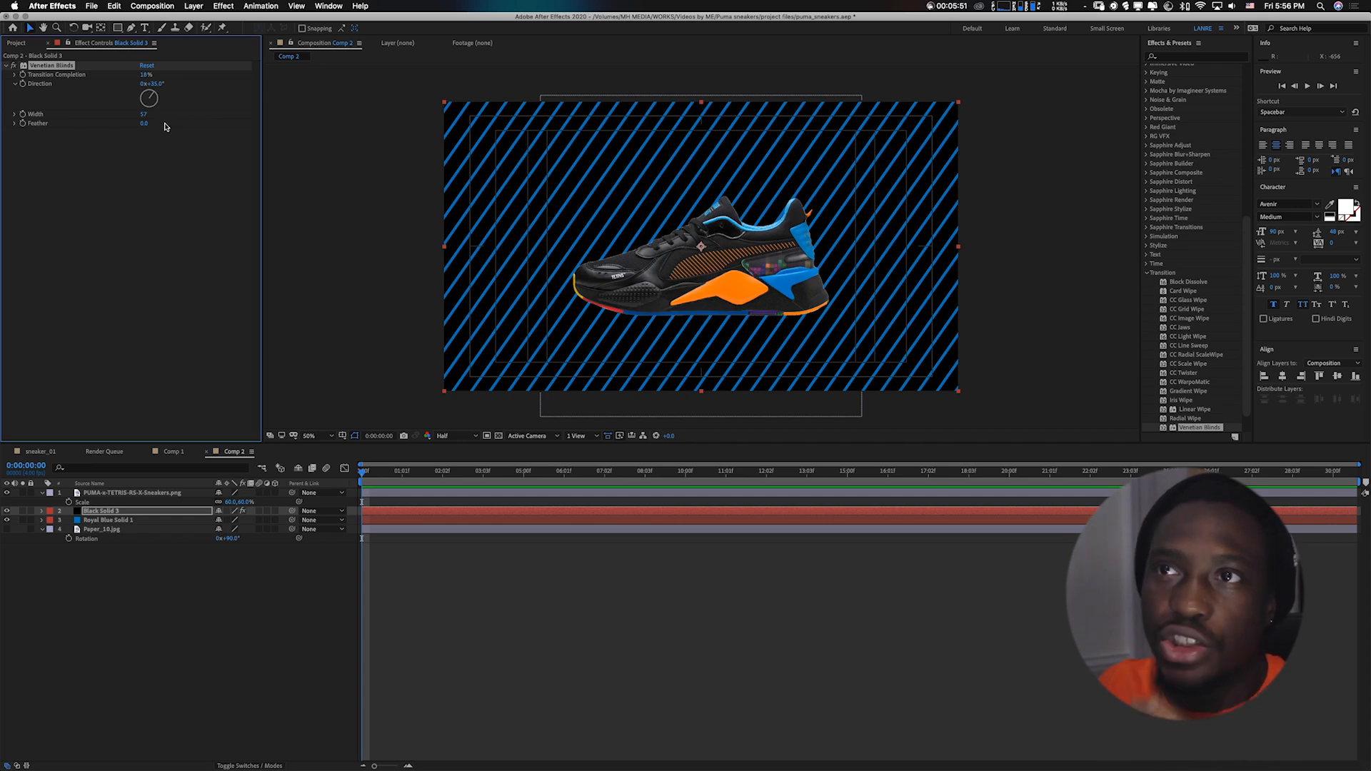
pyautogui.moveTo(145, 123)
pyautogui.mouseDown()
pyautogui.moveTo(158, 124)
pyautogui.moveTo(135, 127)
pyautogui.mouseUp()
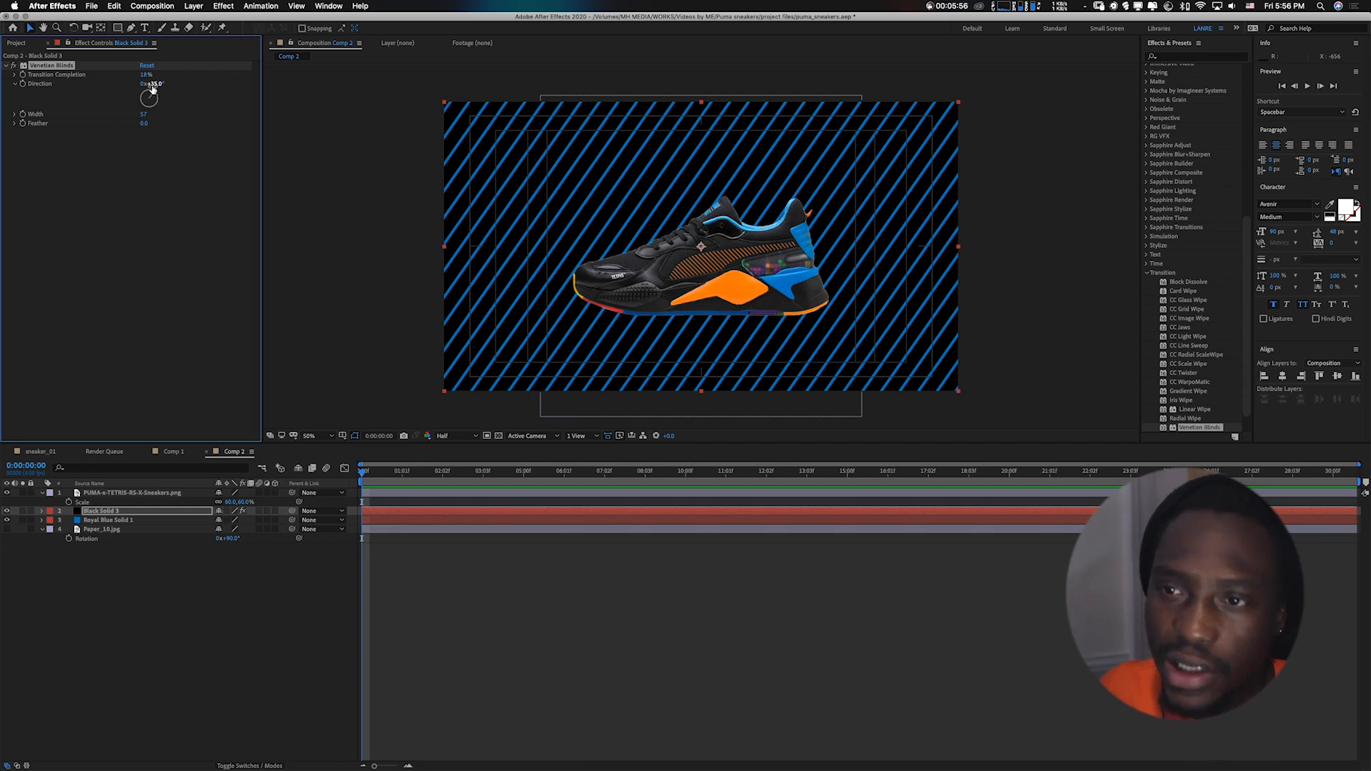
# Recolor the striped solid with the orange sampled from the shoe, and raise Transition Completion until orange and blue stripes are about equally wide
pyautogui.click(109, 513)
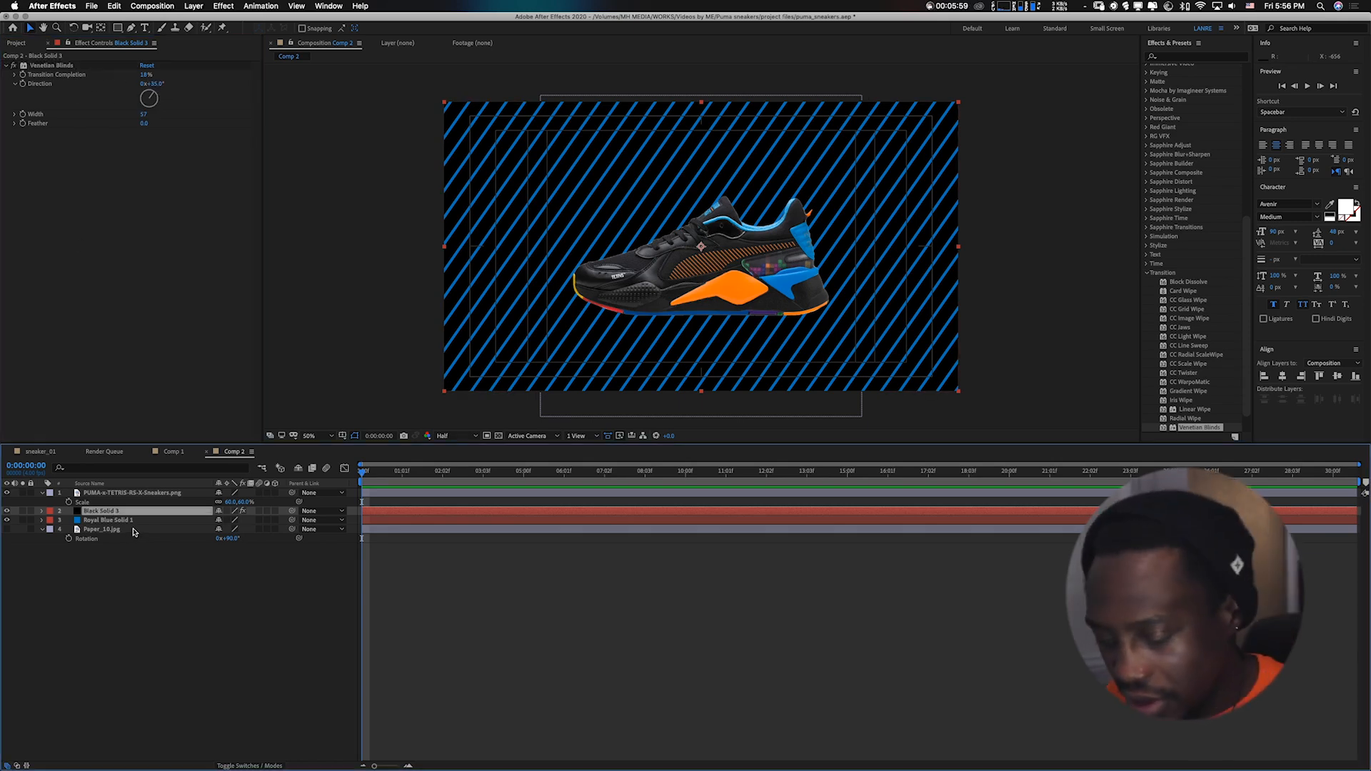
pyautogui.press('super+shift+y')
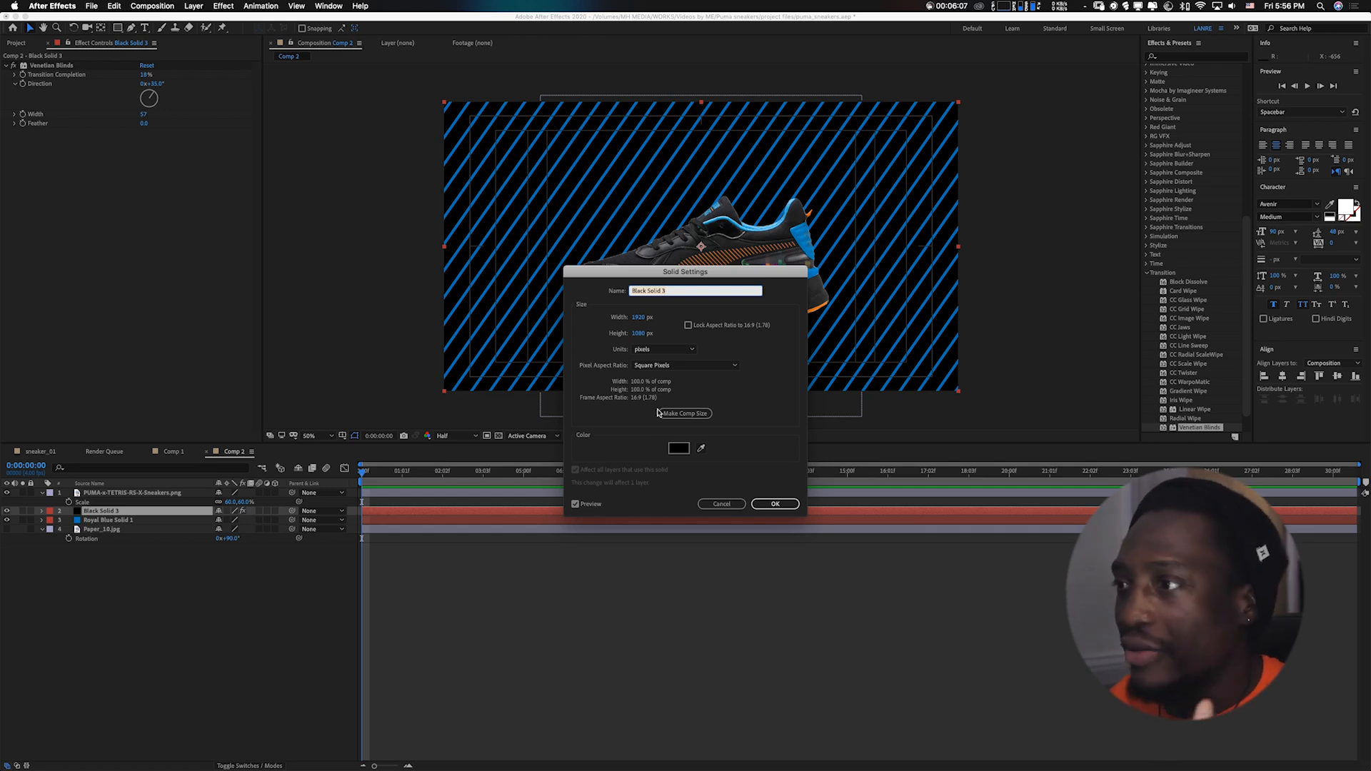
pyautogui.click(678, 449)
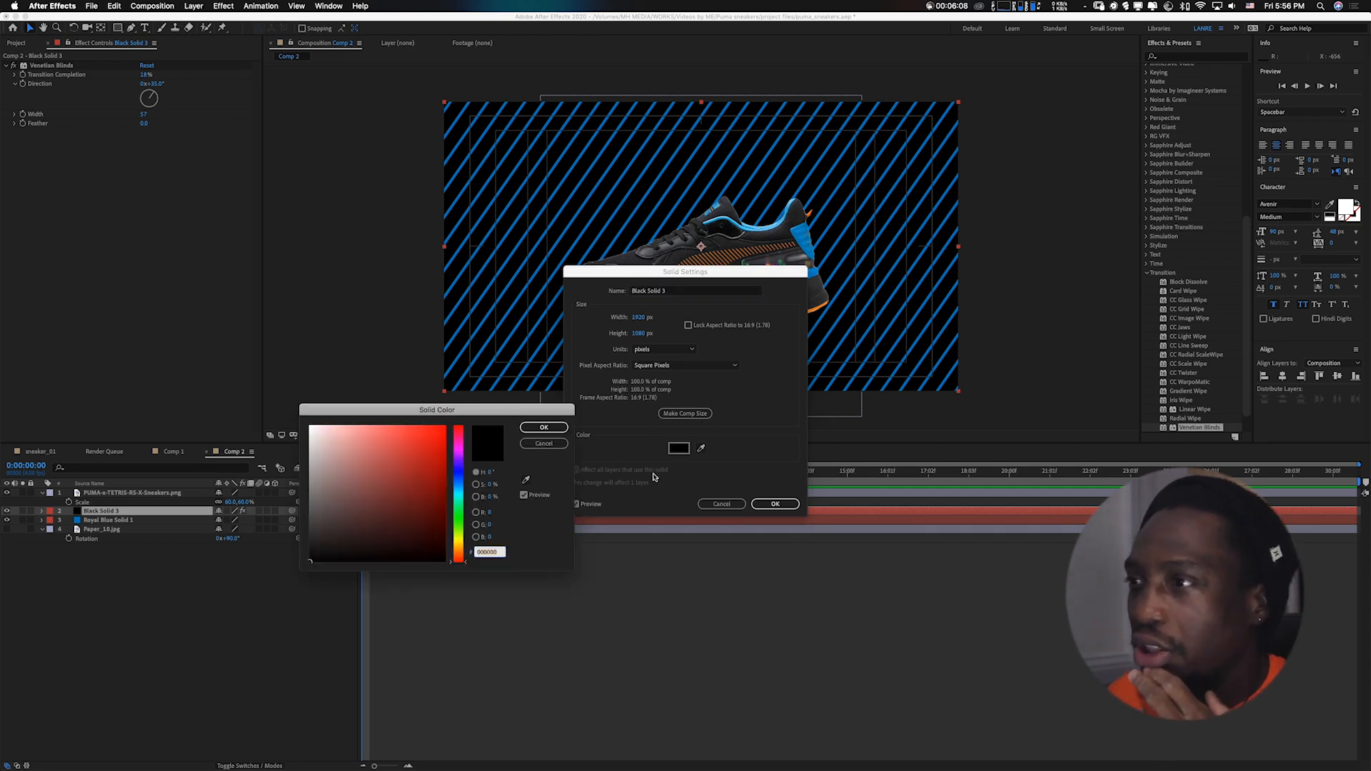
pyautogui.moveTo(616, 274); pyautogui.dragTo(627, 416)
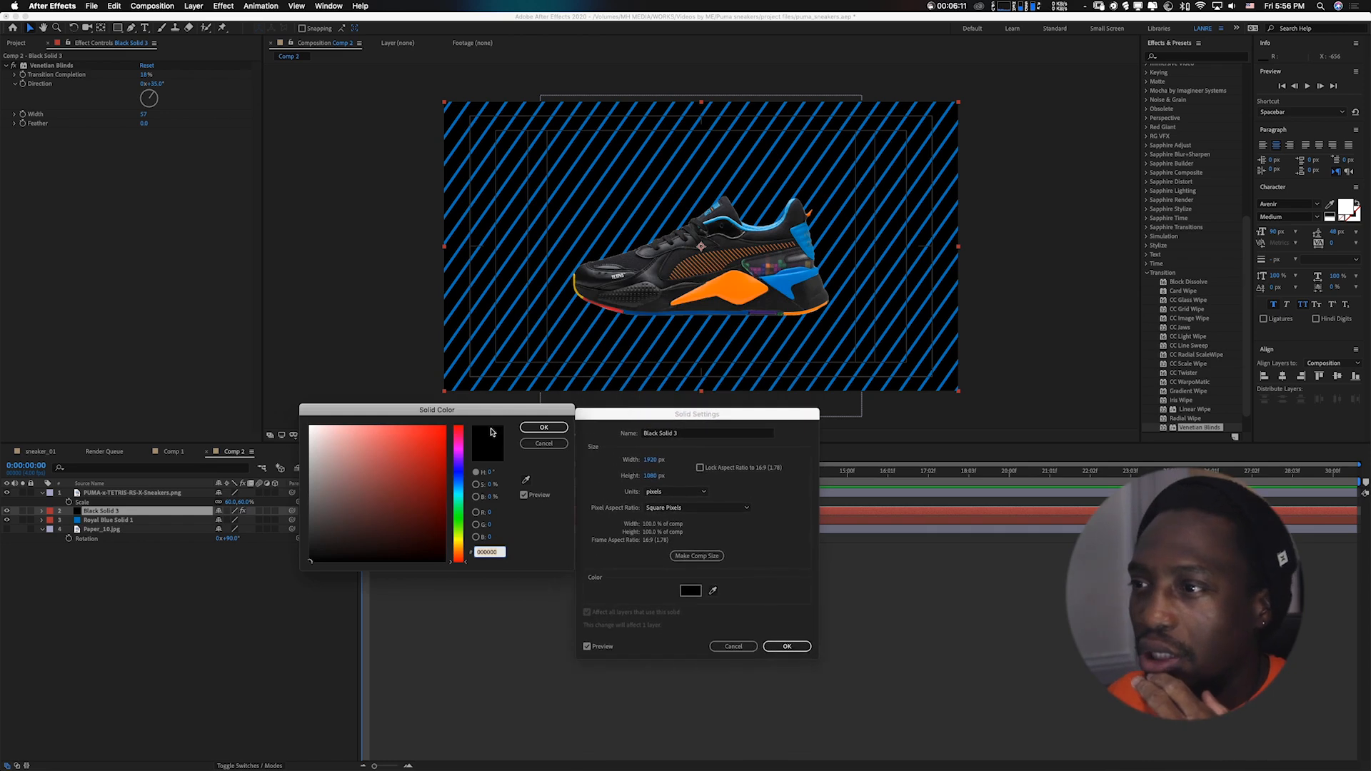
pyautogui.click(525, 481)
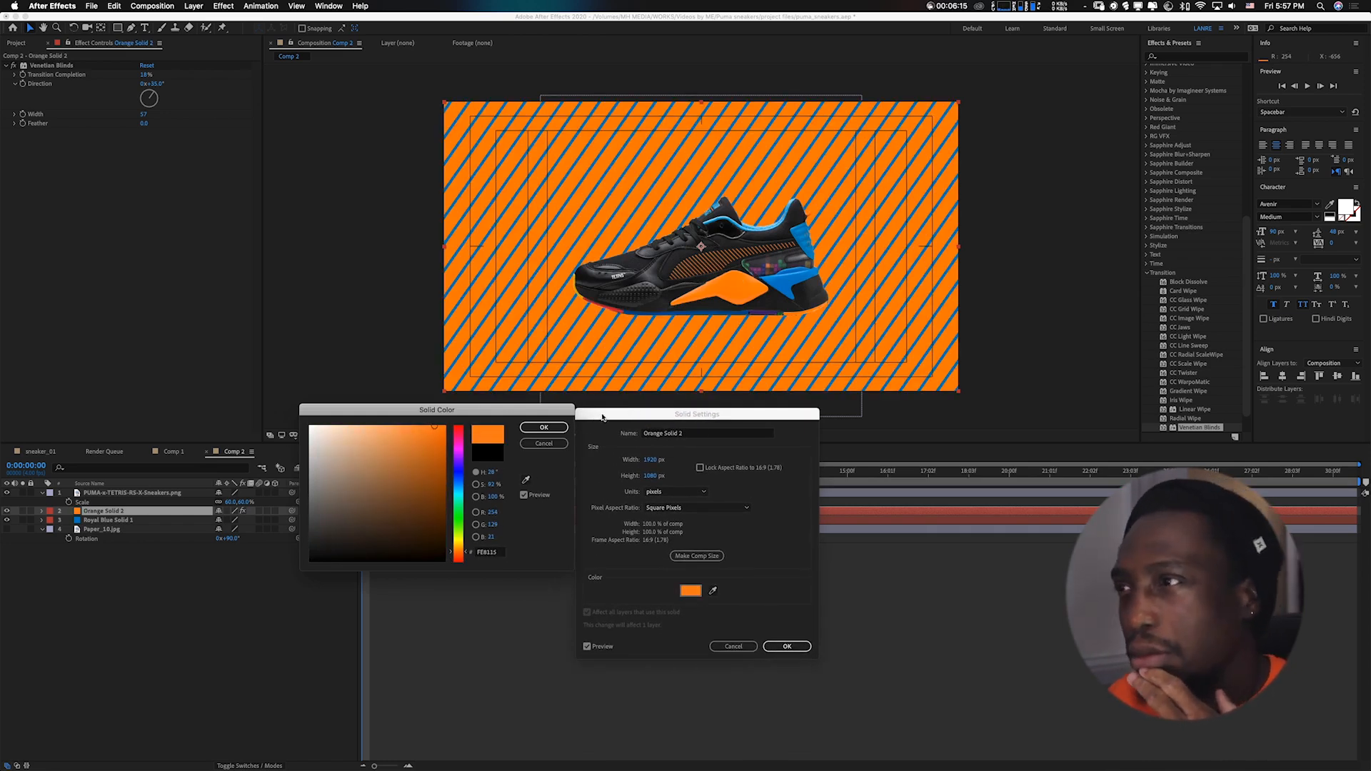
pyautogui.click(544, 428)
pyautogui.click(784, 648)
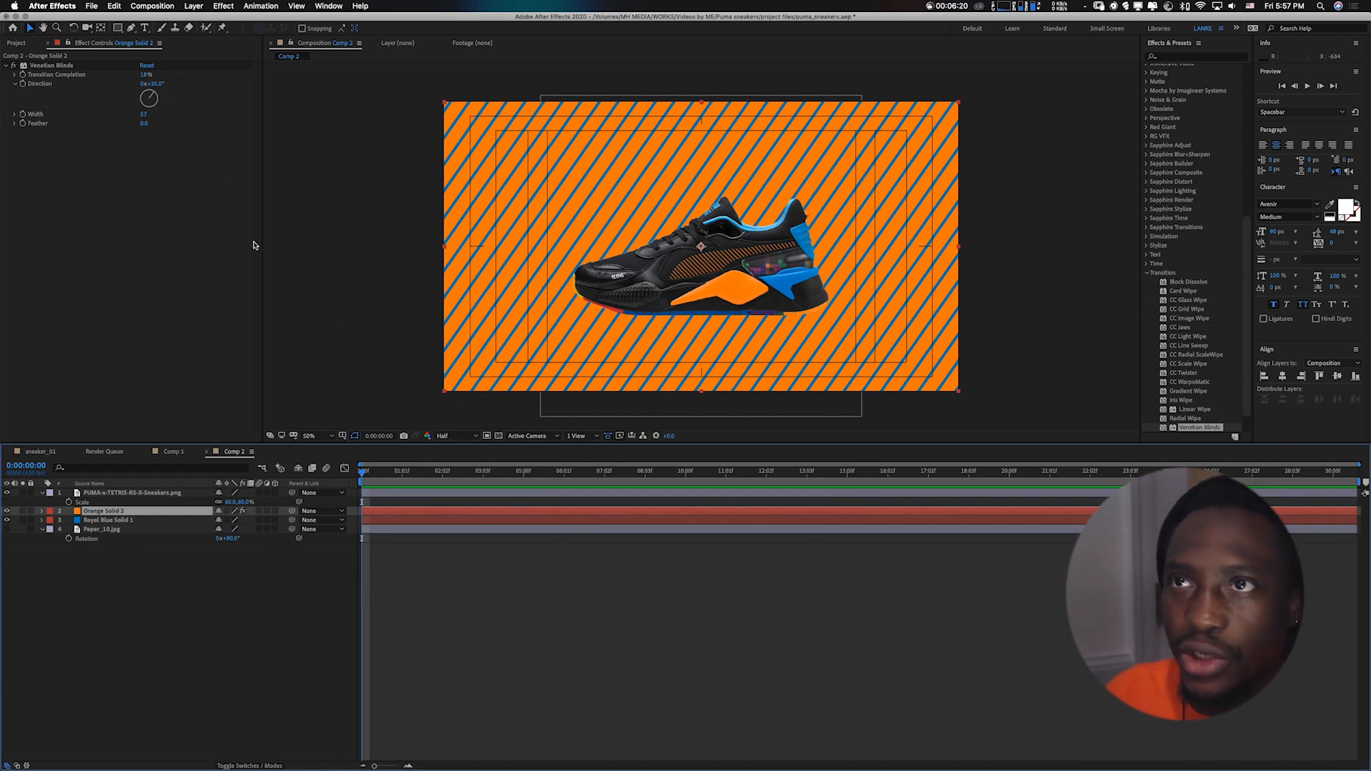
pyautogui.moveTo(146, 75); pyautogui.dragTo(165, 76)
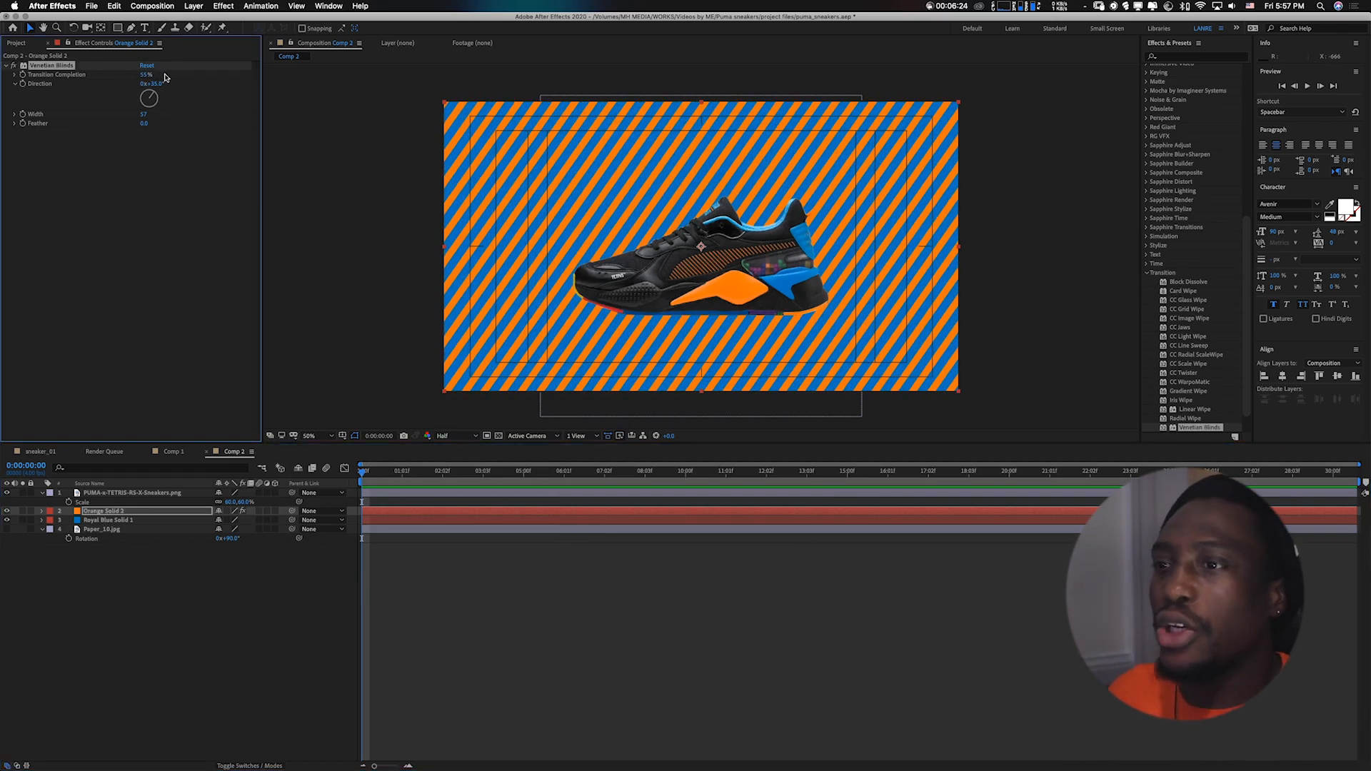
pyautogui.click(330, 585)
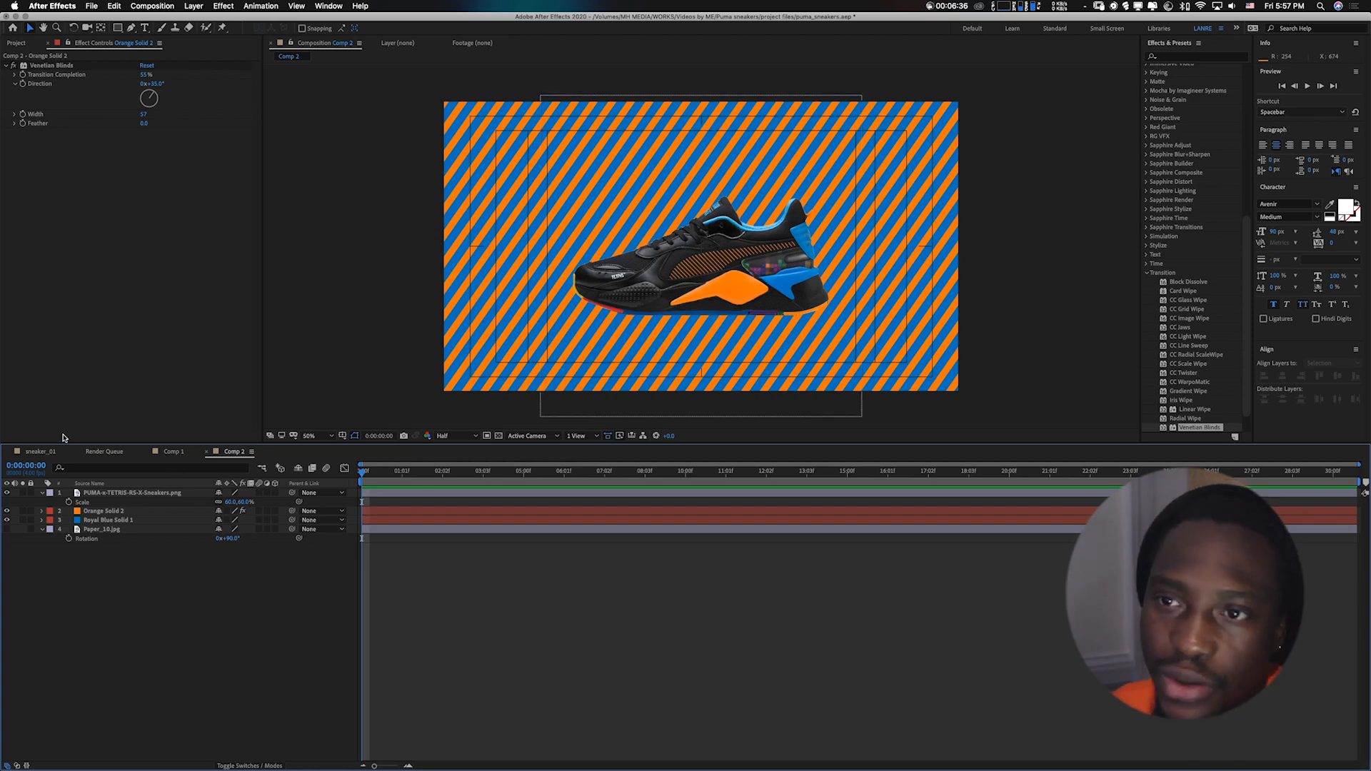
# Step through the first frames of sneaker_01 to study how its blue background changes, and return to Comp 2
pyautogui.click(40, 452)
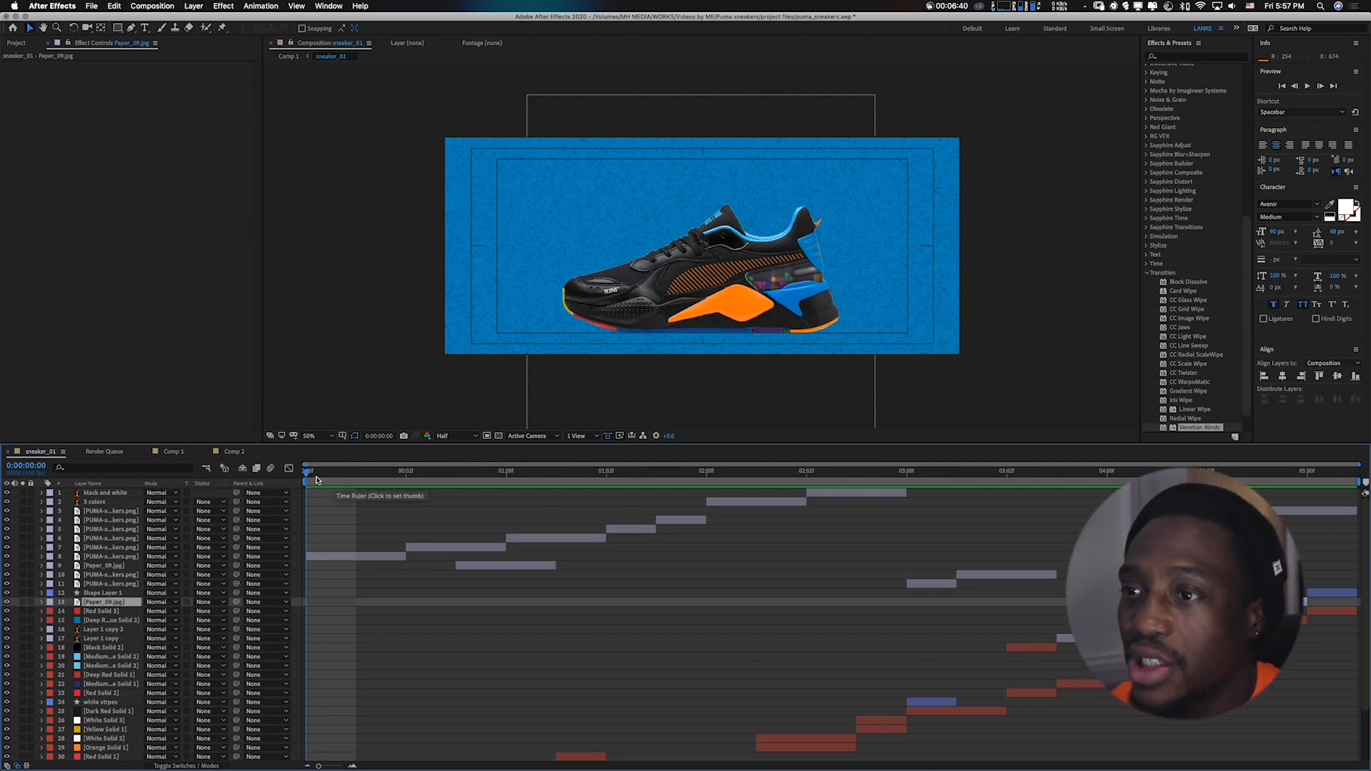
pyautogui.moveTo(312, 476); pyautogui.dragTo(347, 476)
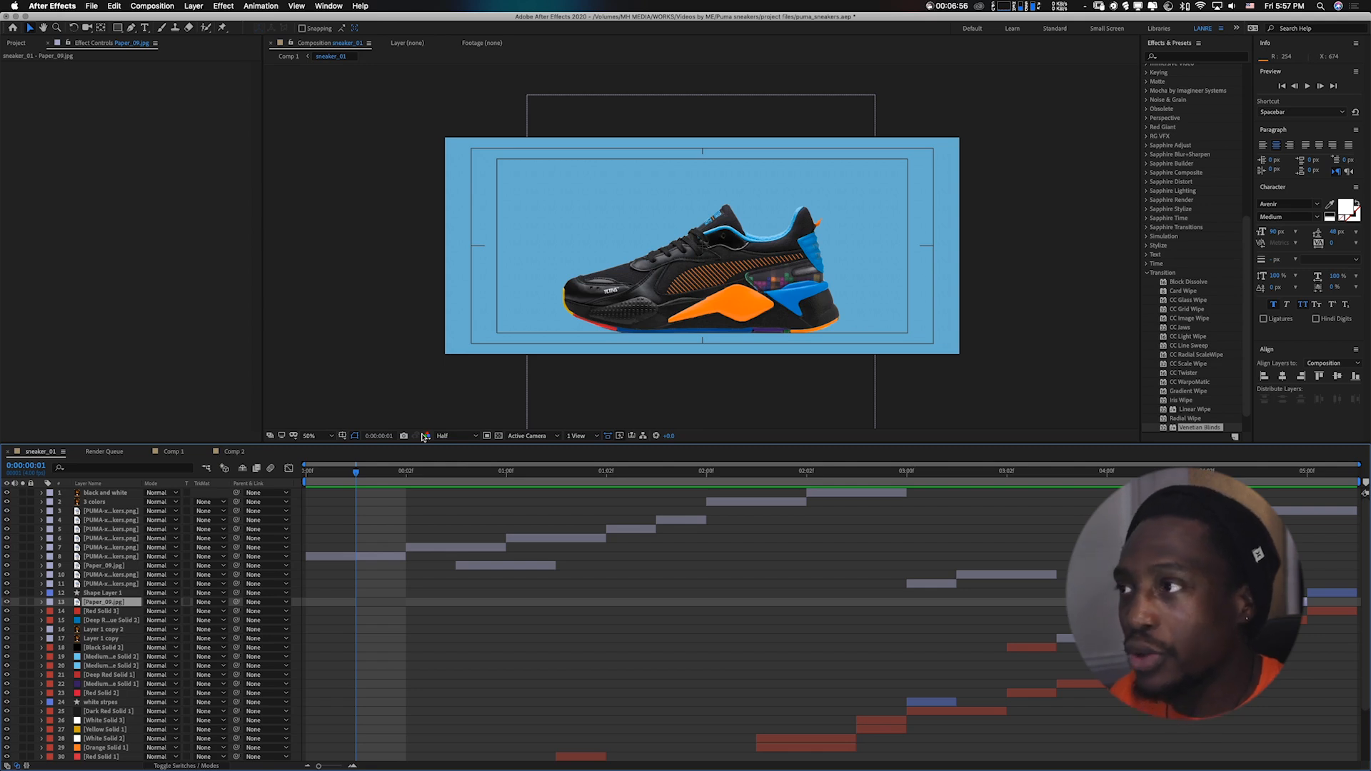
pyautogui.moveTo(379, 477); pyautogui.dragTo(311, 492)
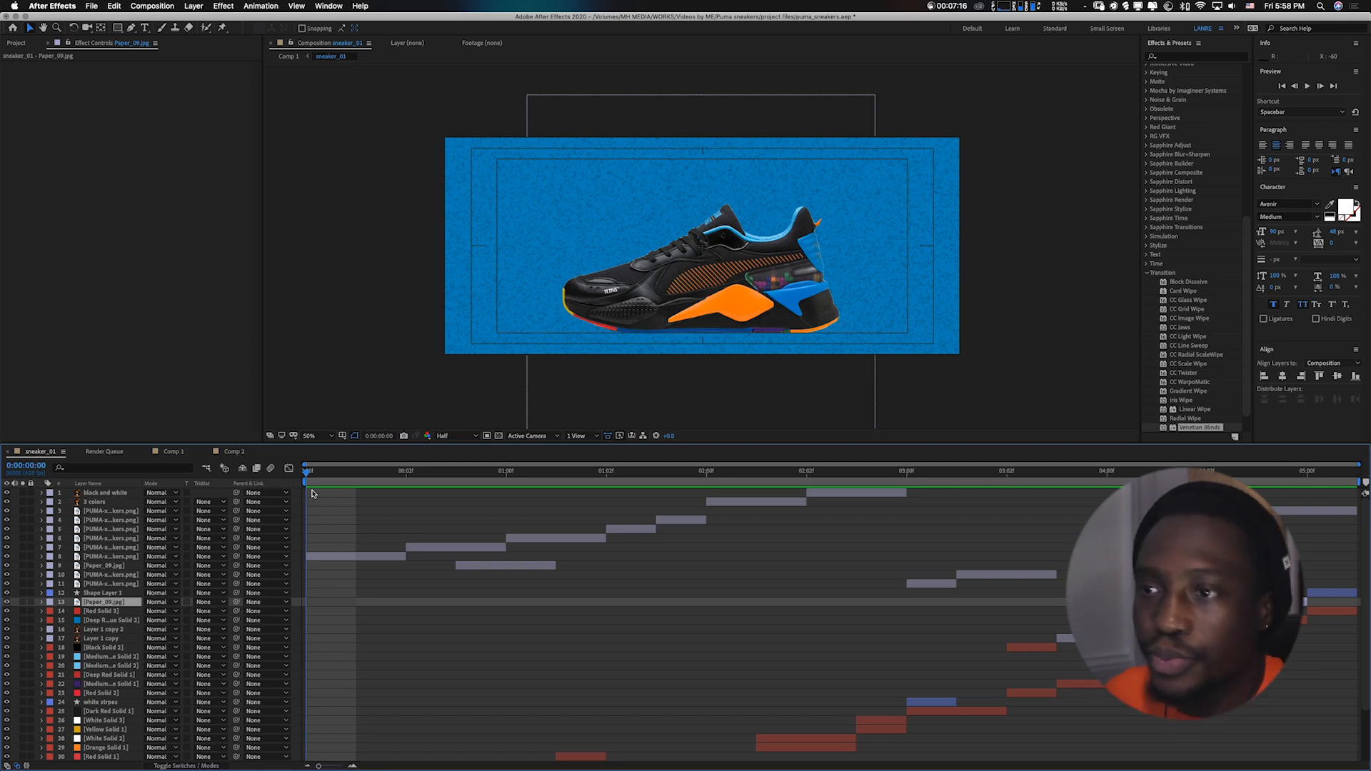
pyautogui.click(235, 453)
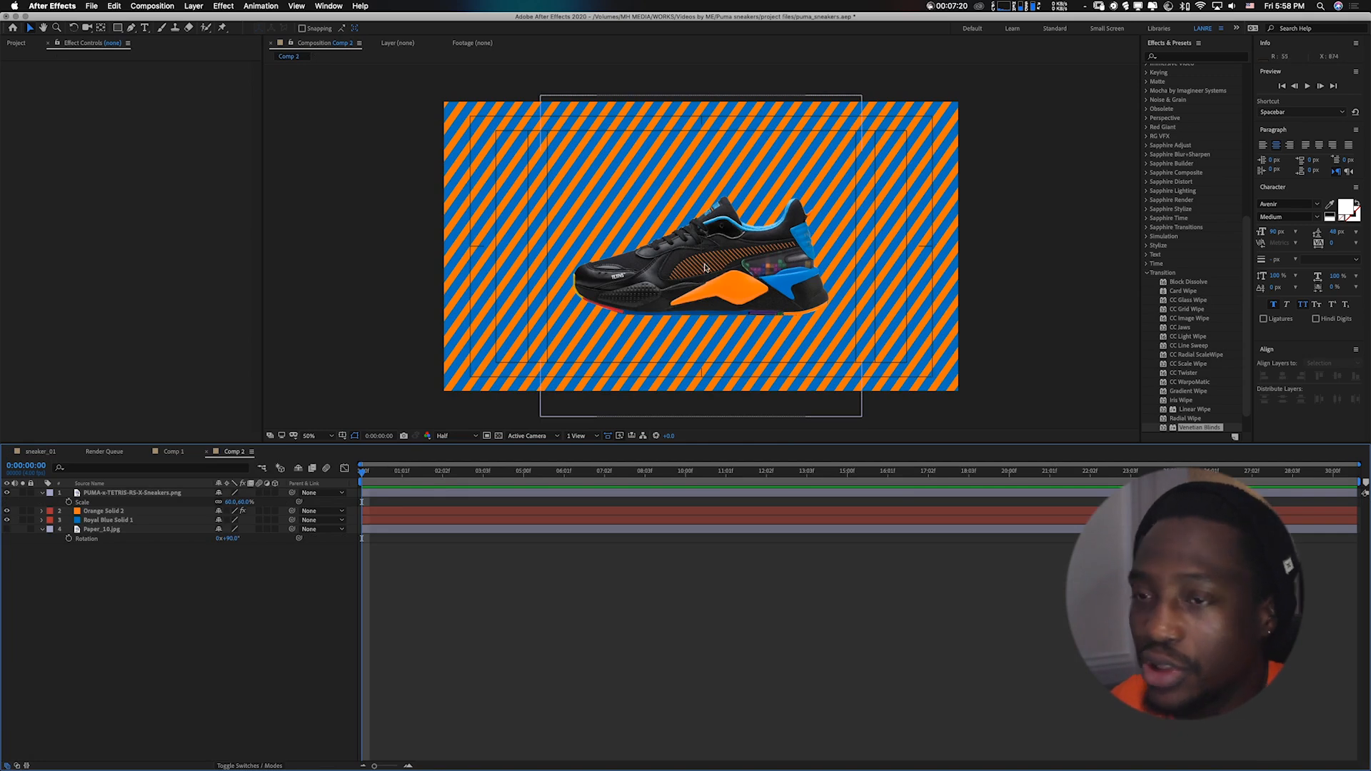
# Scale the sneaker layer to 70%
pyautogui.click(106, 495)
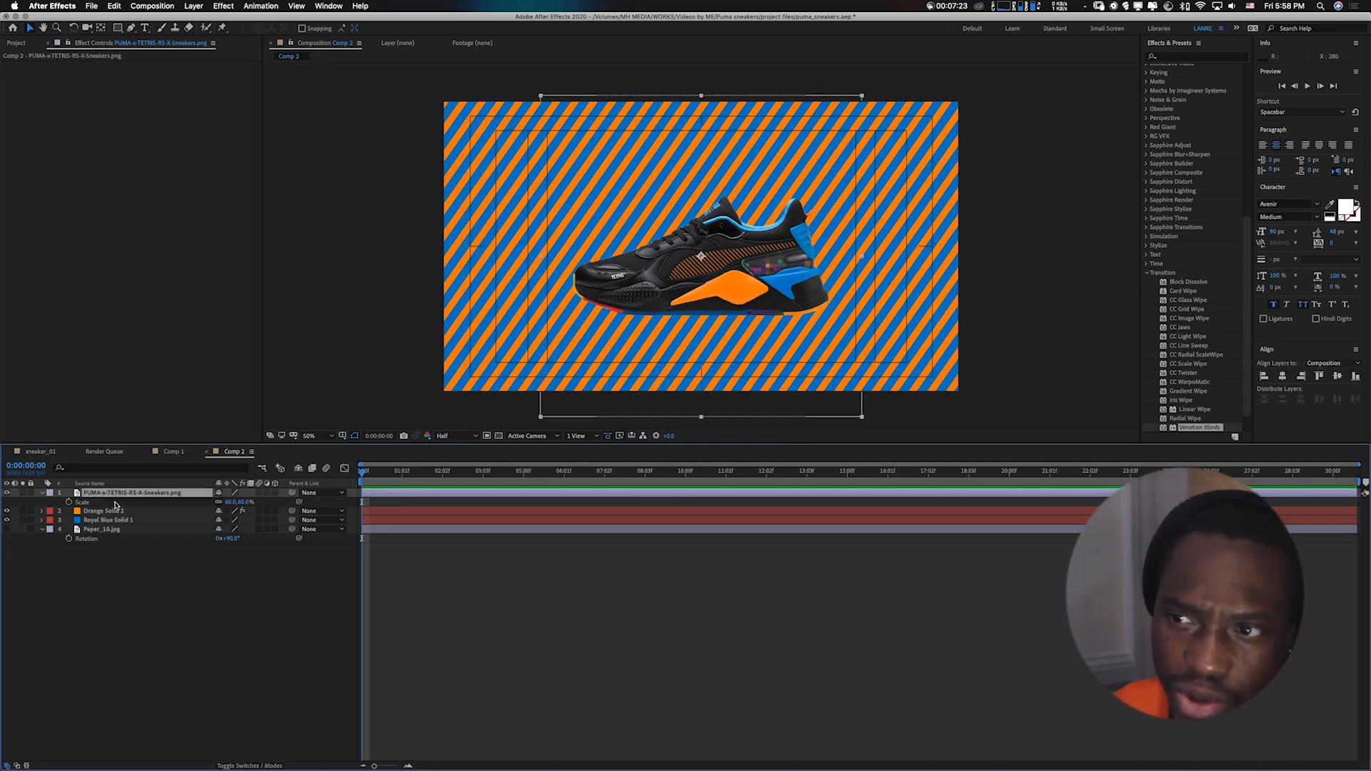
pyautogui.click(245, 502)
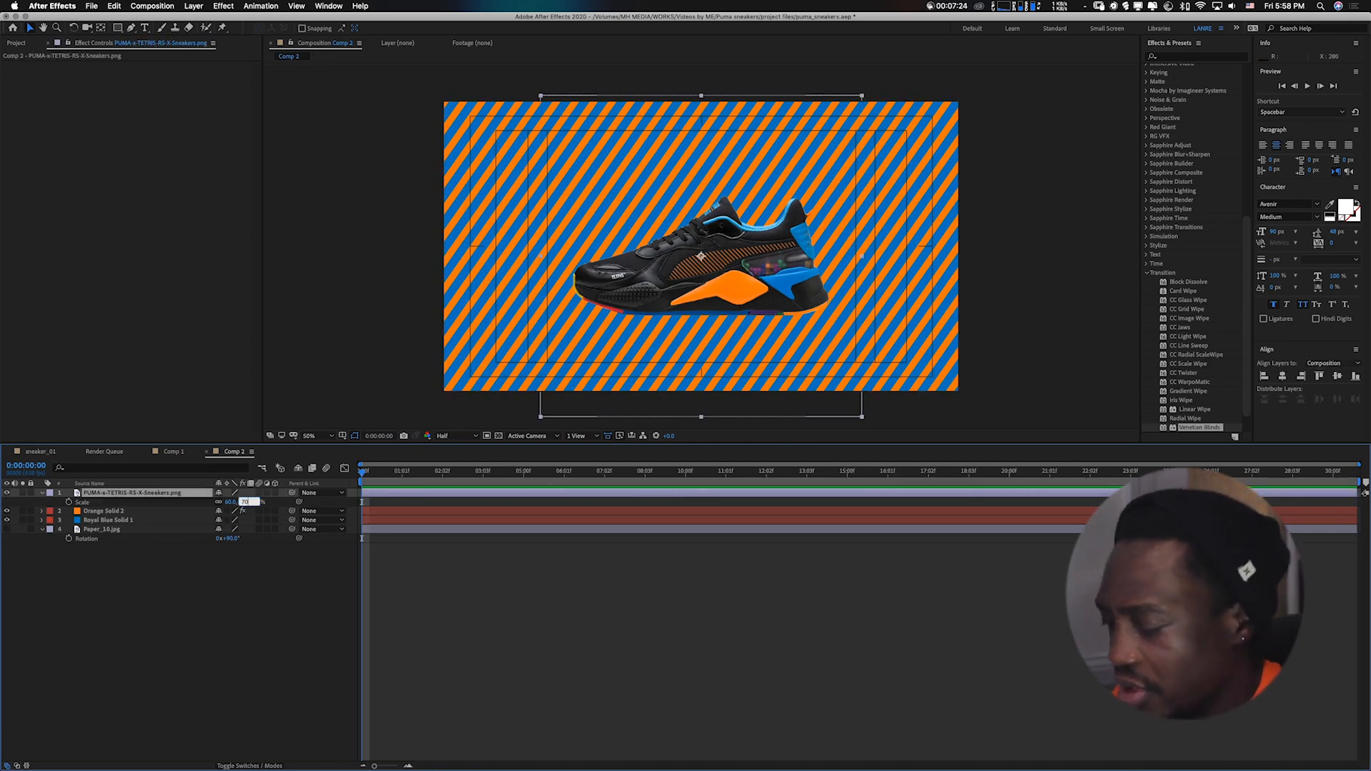
pyautogui.press('Return')
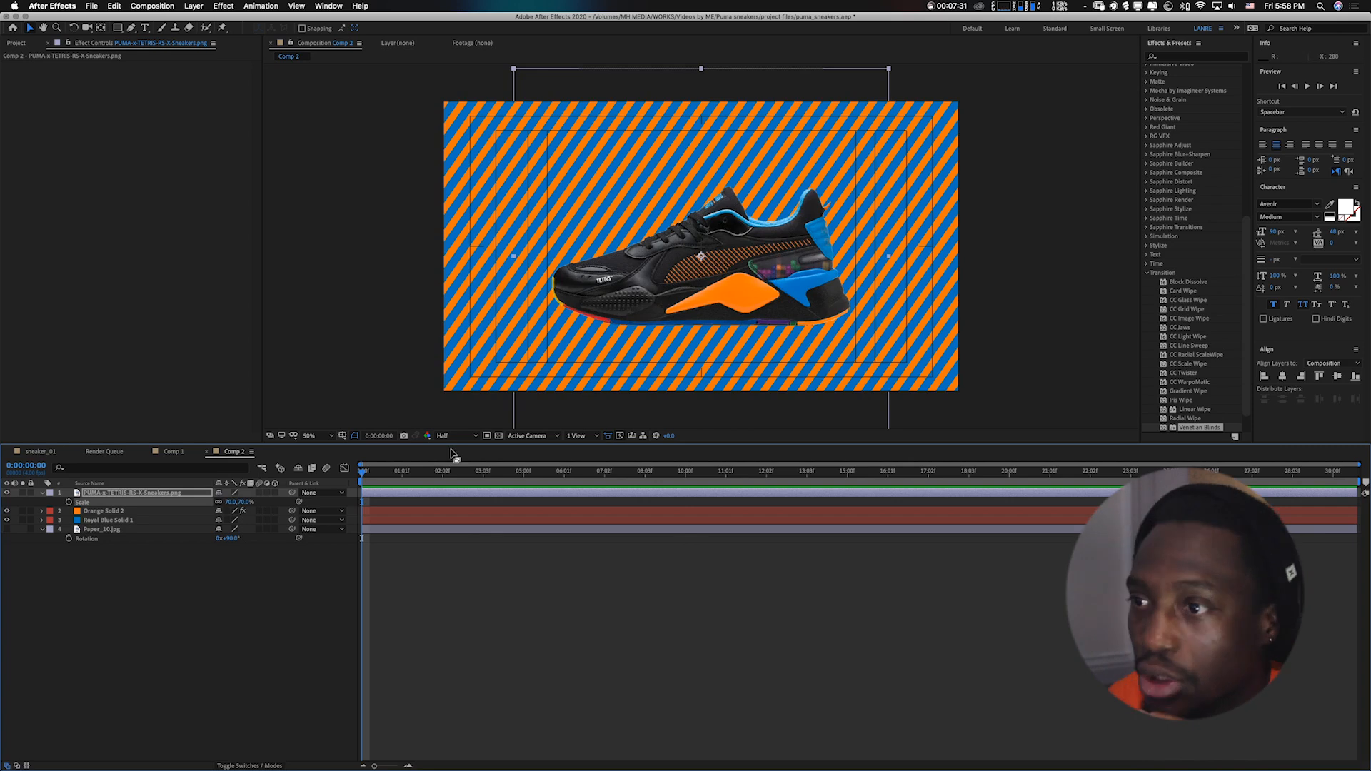
# Split both the striped orange solid and the royal blue solid at 0:00:00:01
pyautogui.press(';')
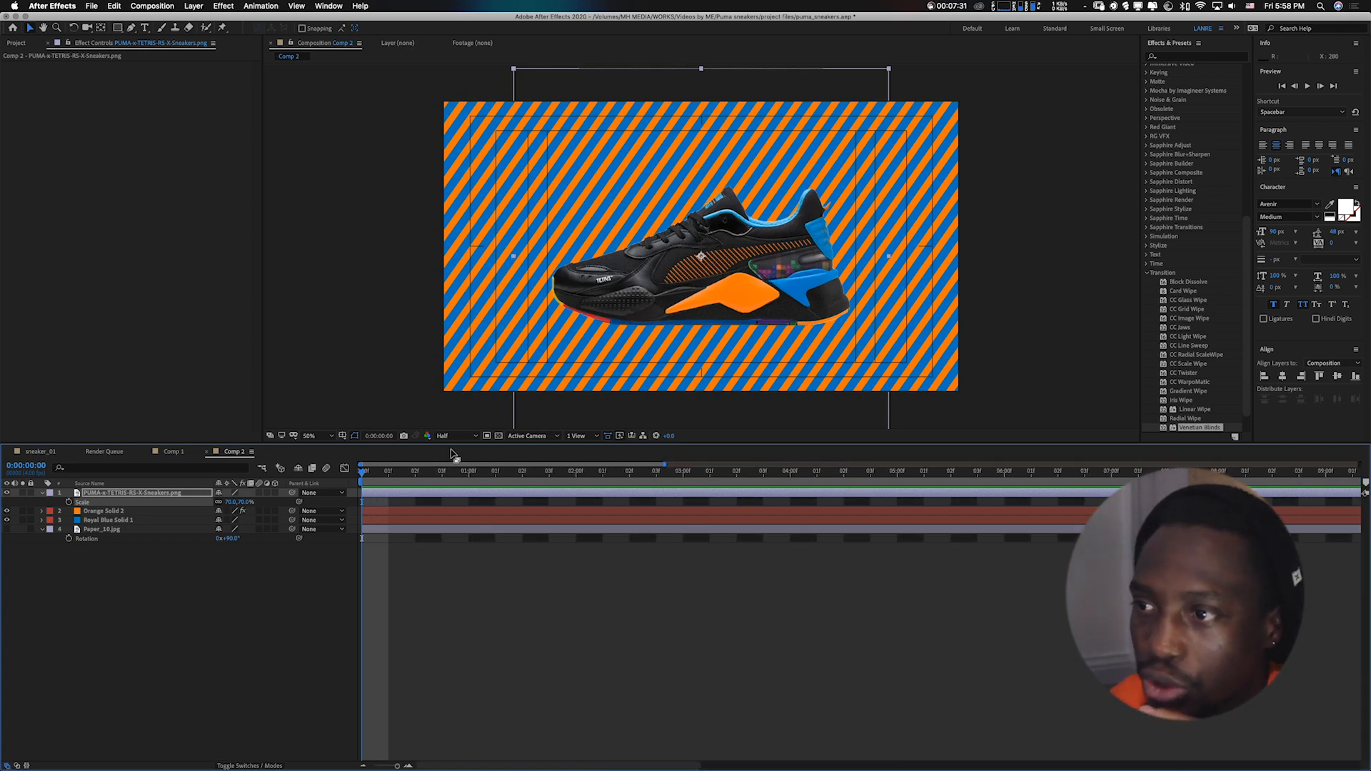
pyautogui.click(387, 474)
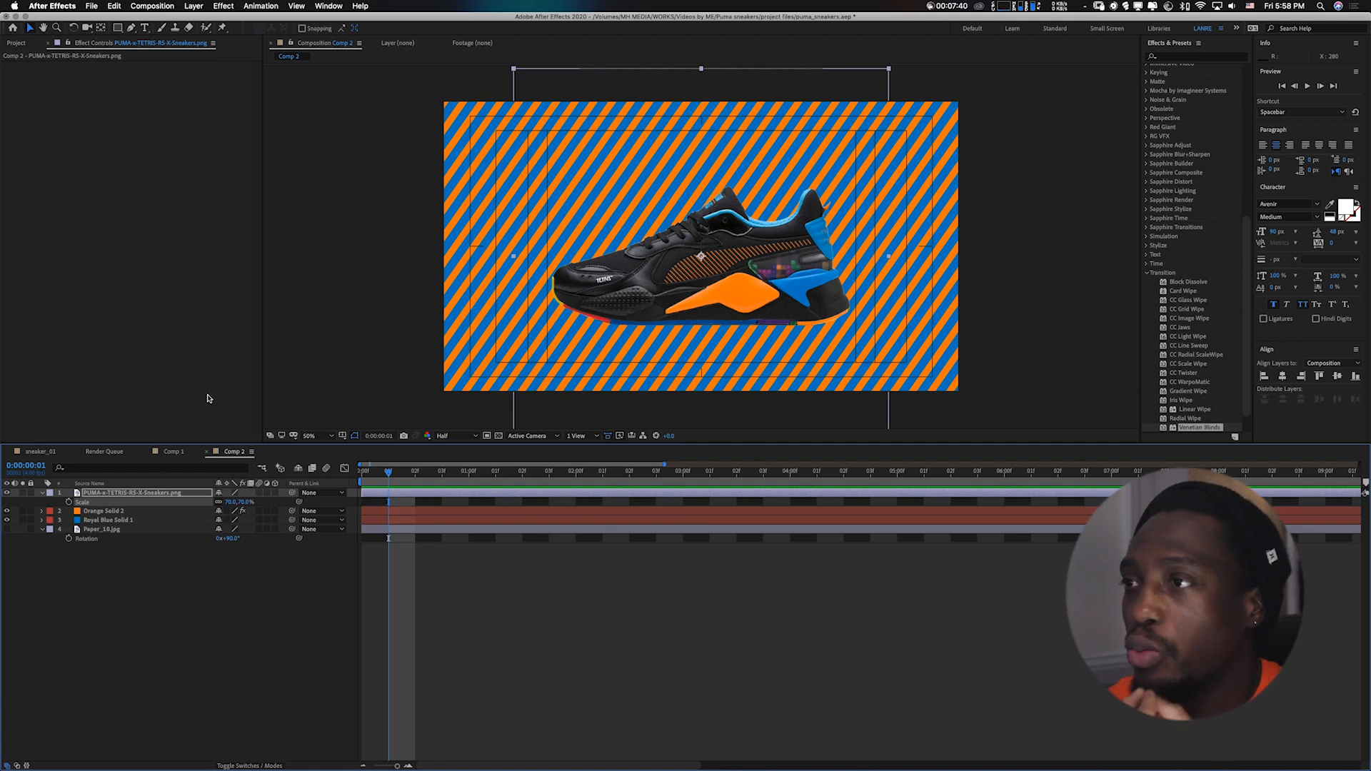
pyautogui.click(103, 511)
pyautogui.keyDown('shift'); pyautogui.click(115, 521); pyautogui.keyUp('shift')
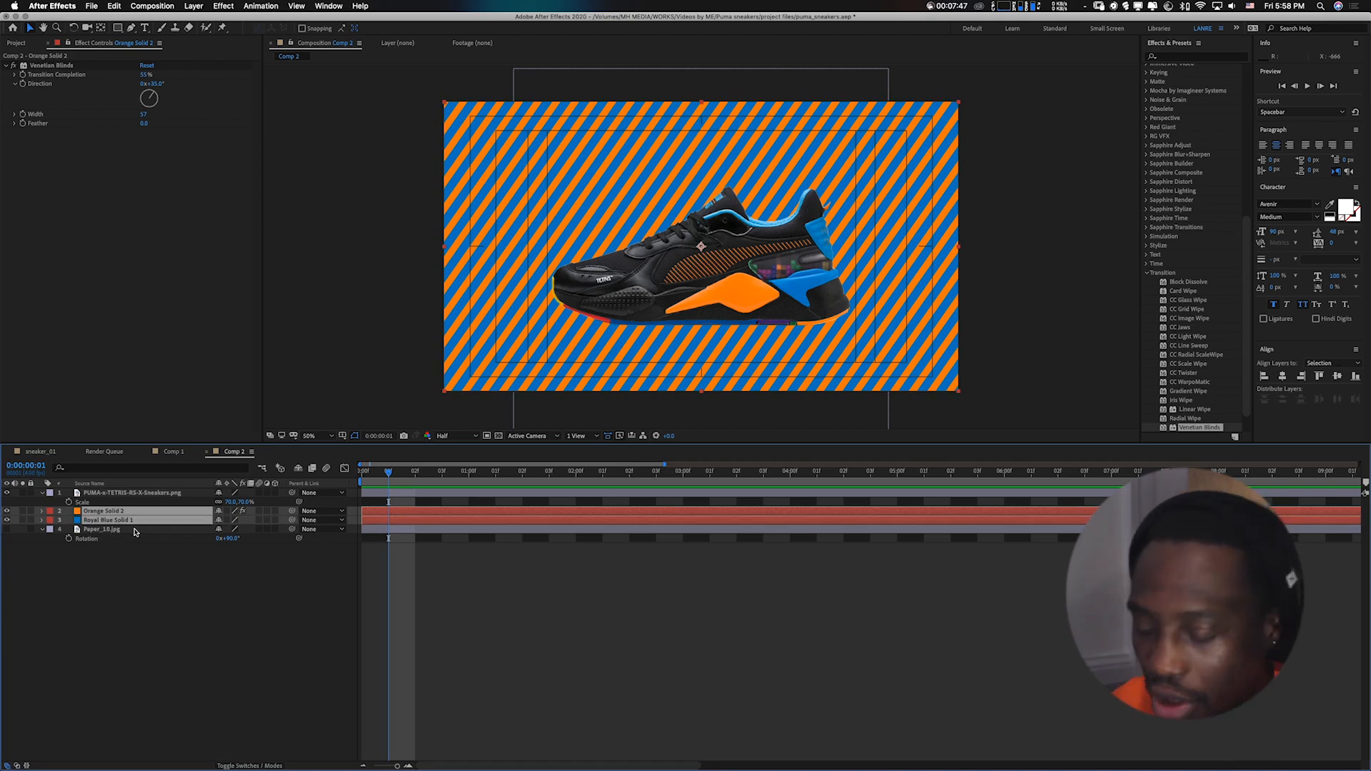
pyautogui.press('super+d')
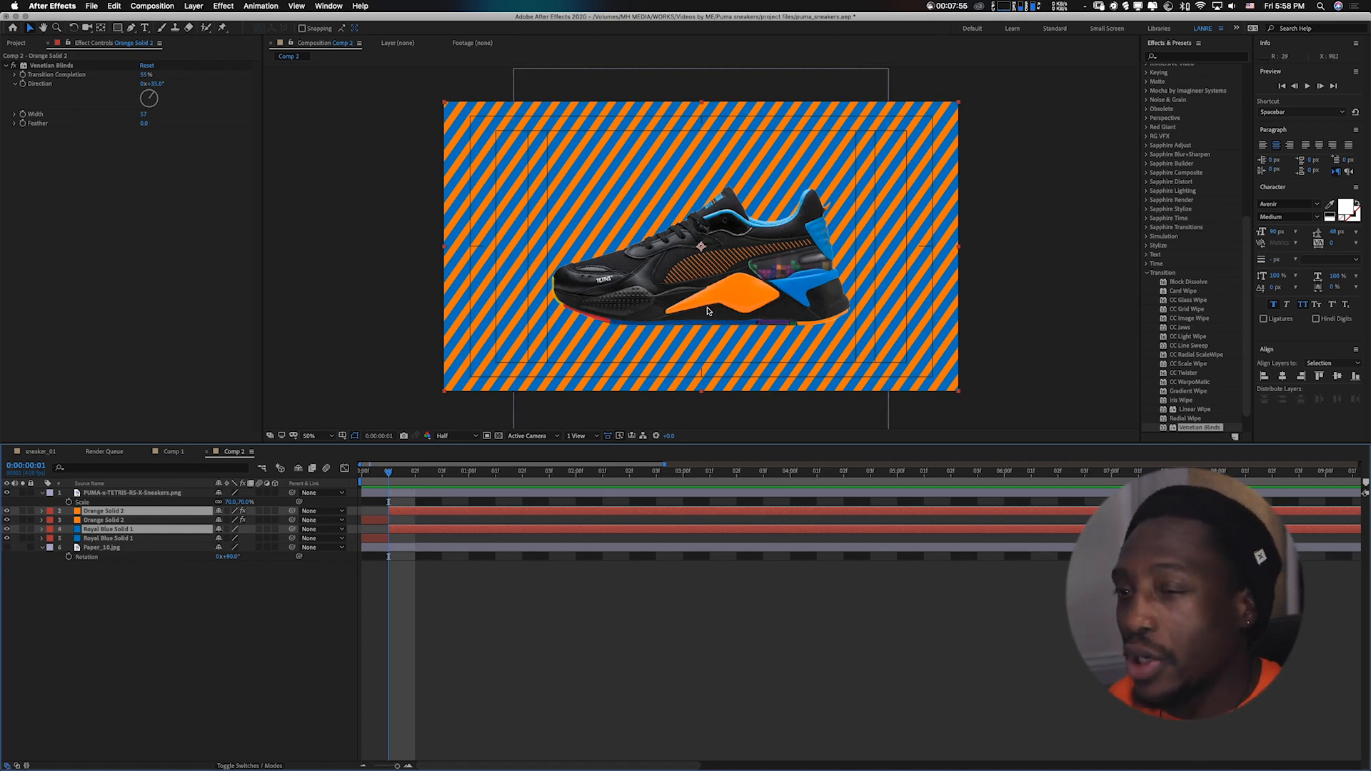
# Delete the parts of both striped background solids after the split at 0:00:00:01 and make the paper texture layer visible
pyautogui.press('Delete')
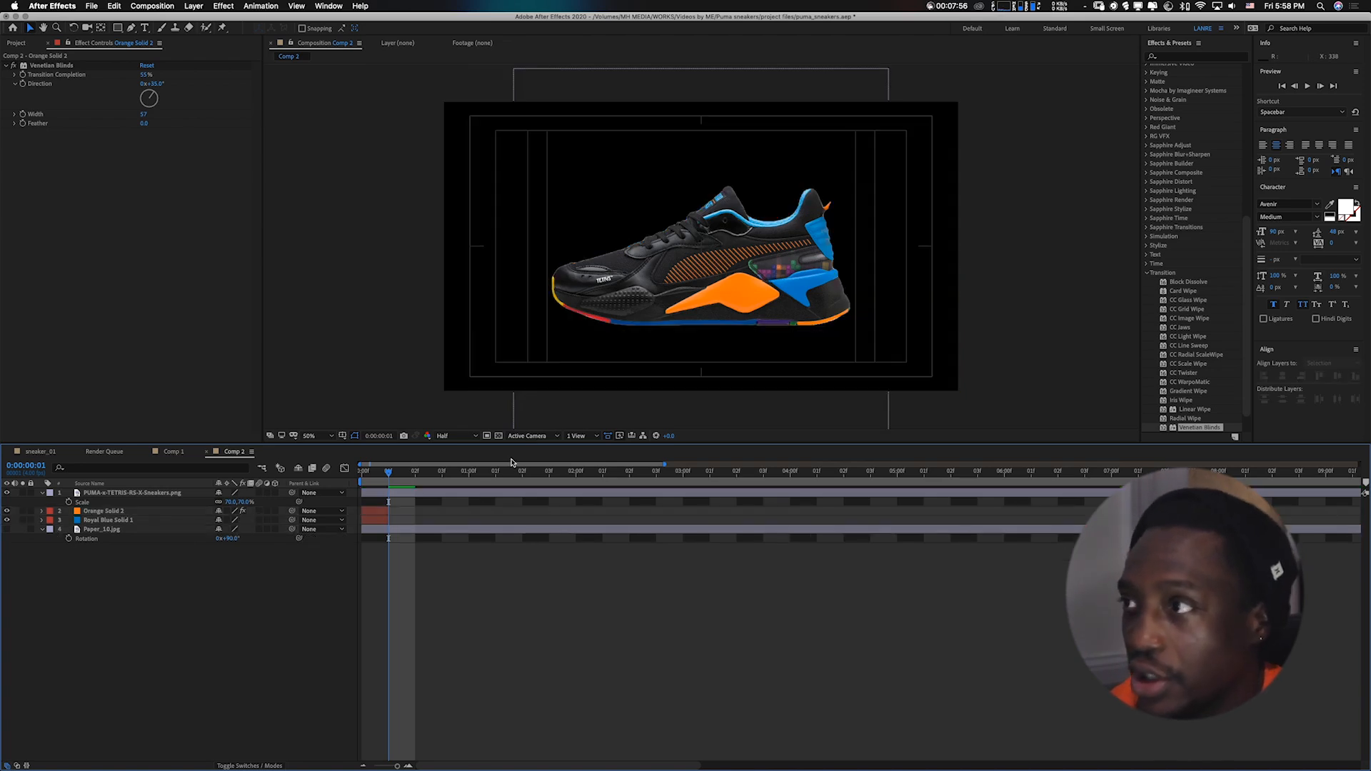
pyautogui.click(7, 529)
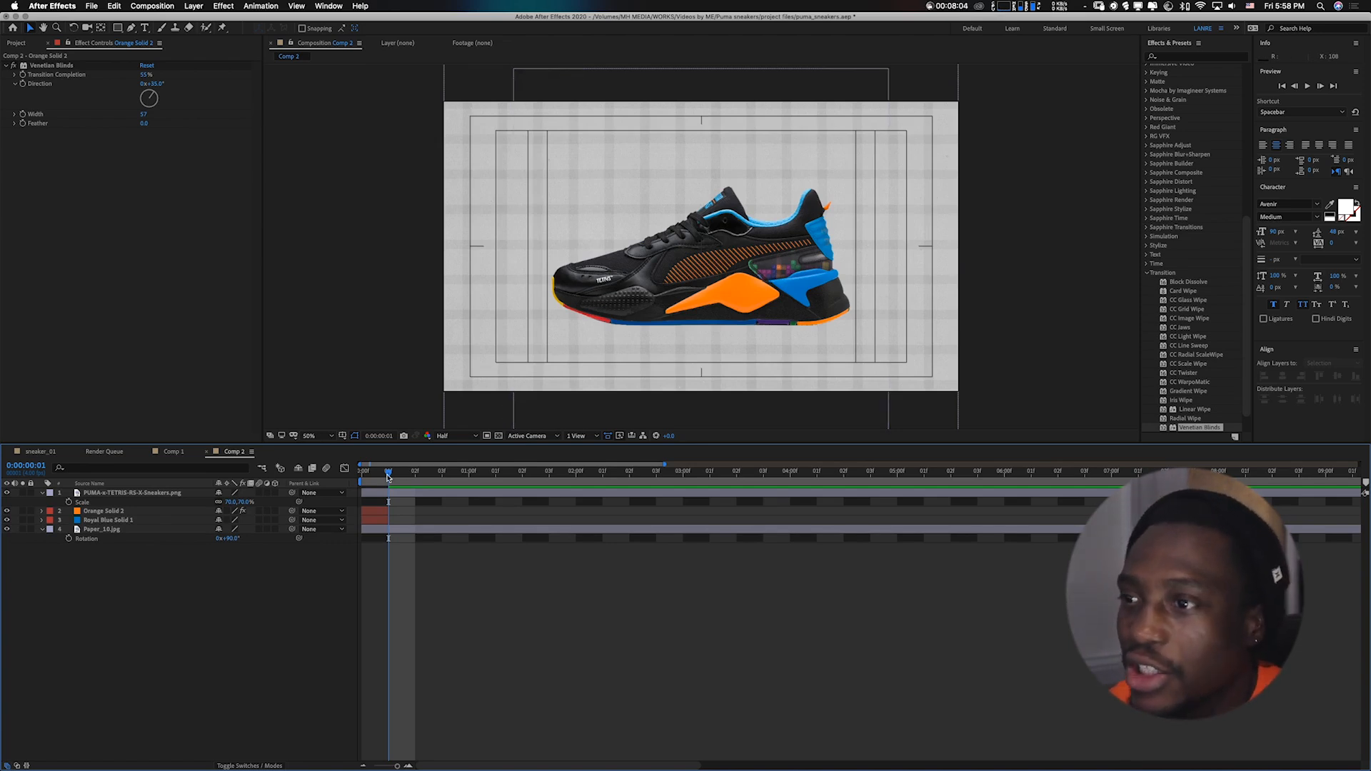
pyautogui.click(362, 474)
pyautogui.moveTo(360, 472)
pyautogui.mouseDown()
pyautogui.moveTo(420, 472)
pyautogui.moveTo(347, 485)
pyautogui.mouseUp()
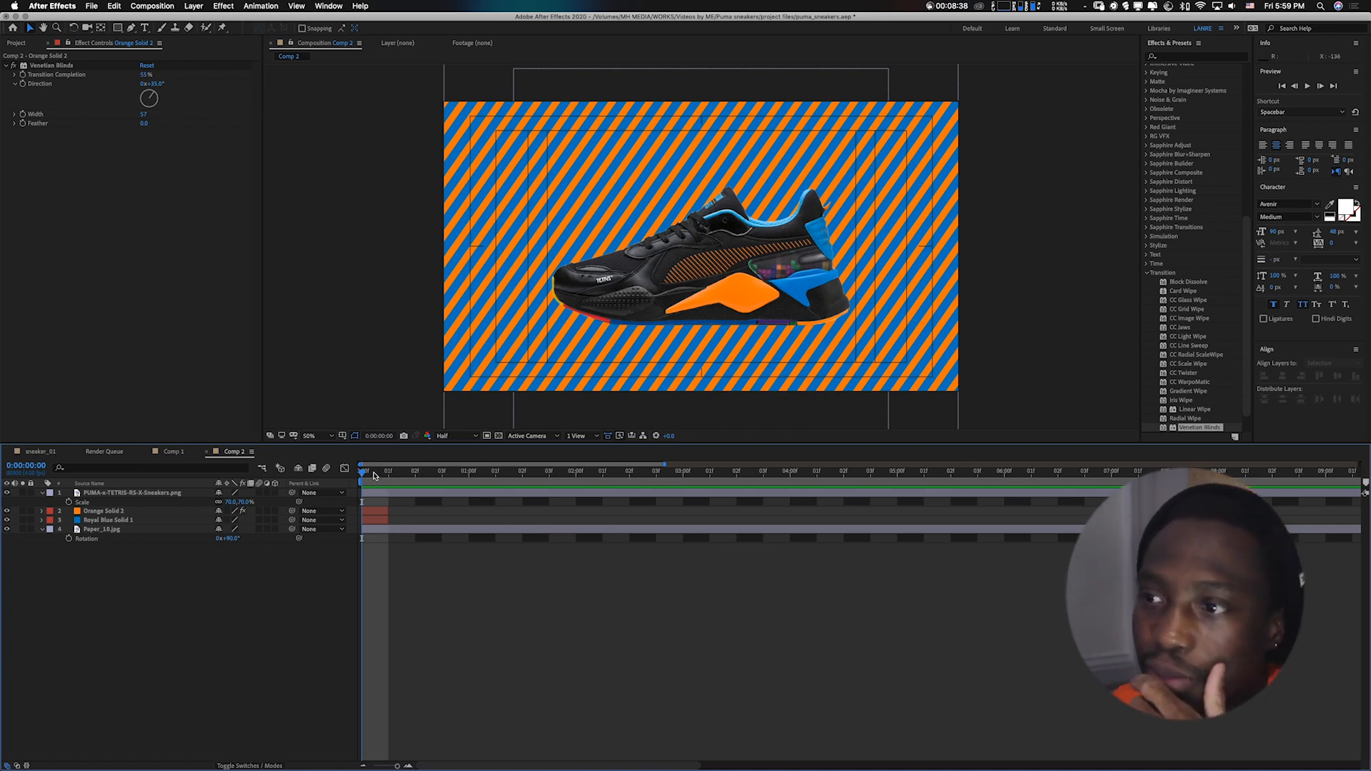
pyautogui.click(380, 474)
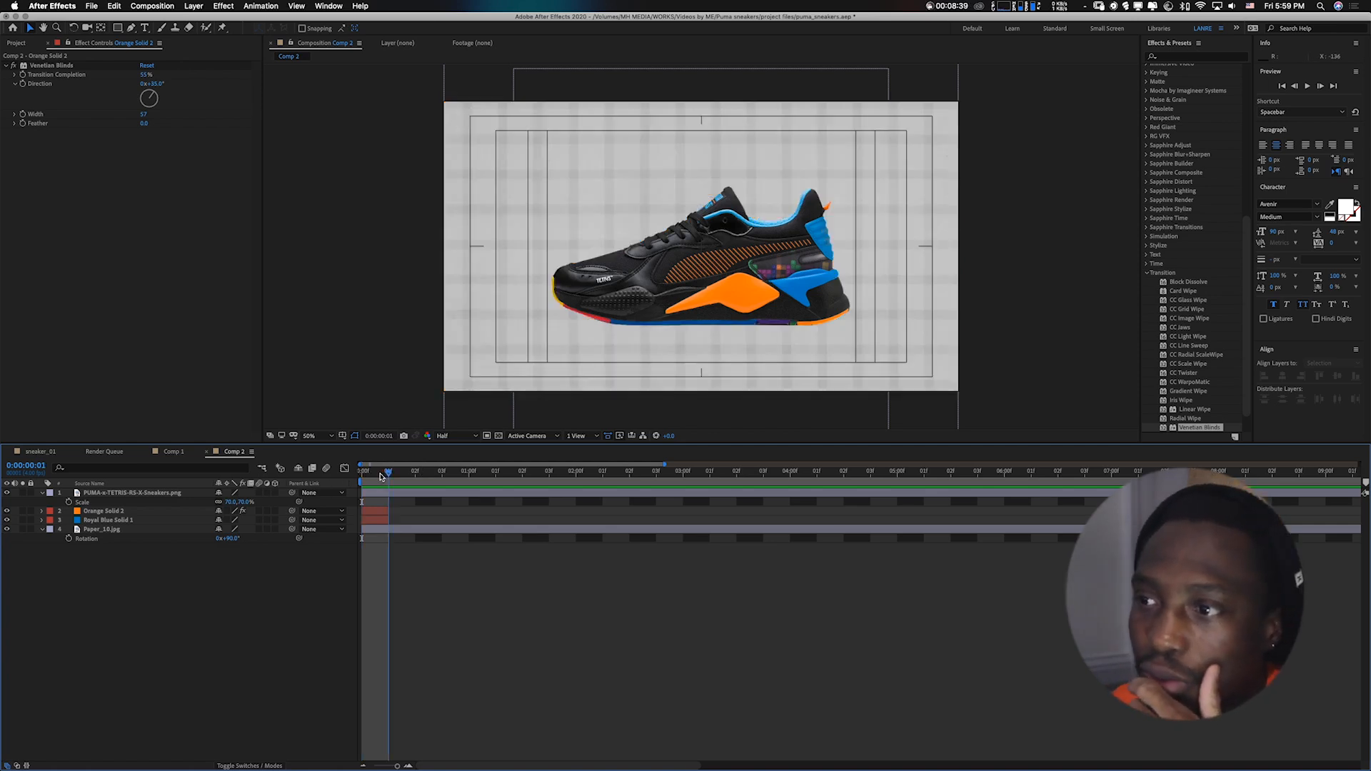
# Duplicate the sneaker layer and trim the copy so that it starts at 0:00:00:02
pyautogui.click(417, 473)
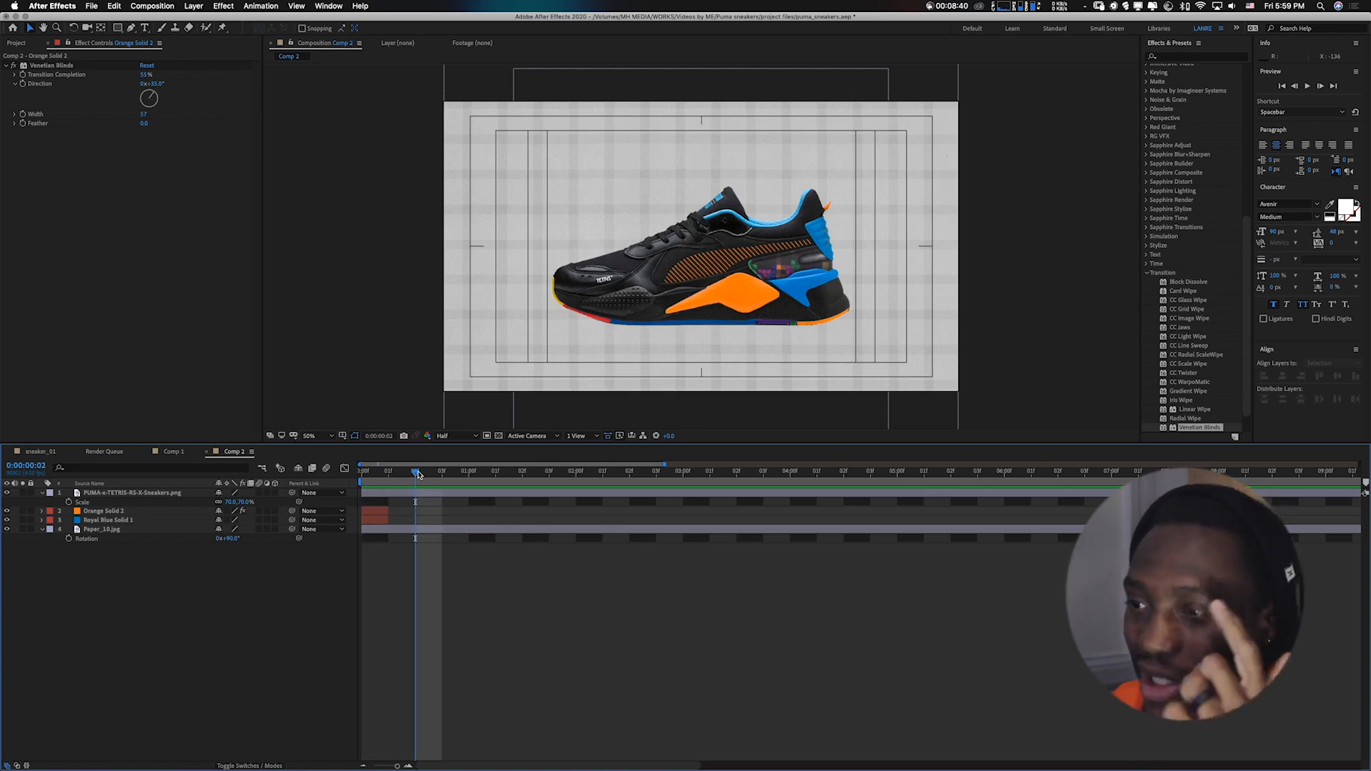
pyautogui.click(101, 493)
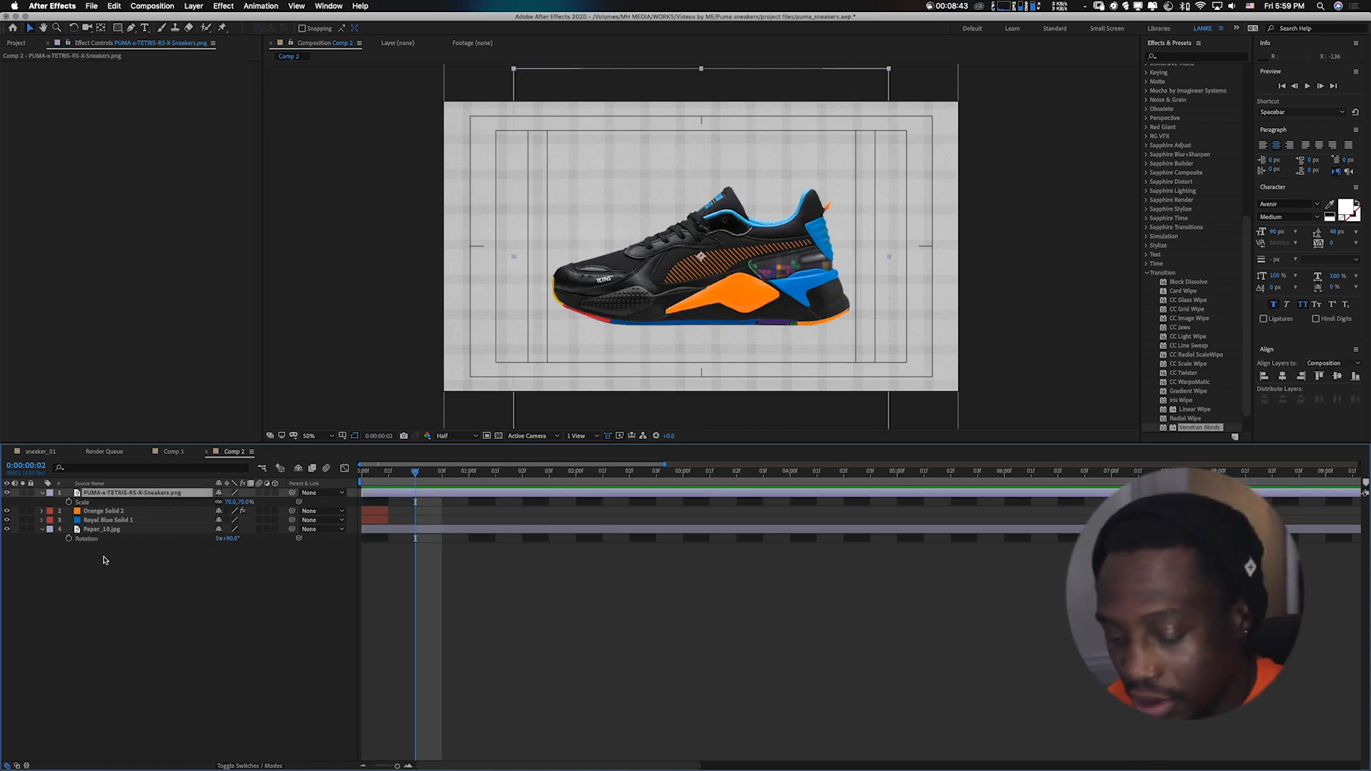
pyautogui.press('super+d')
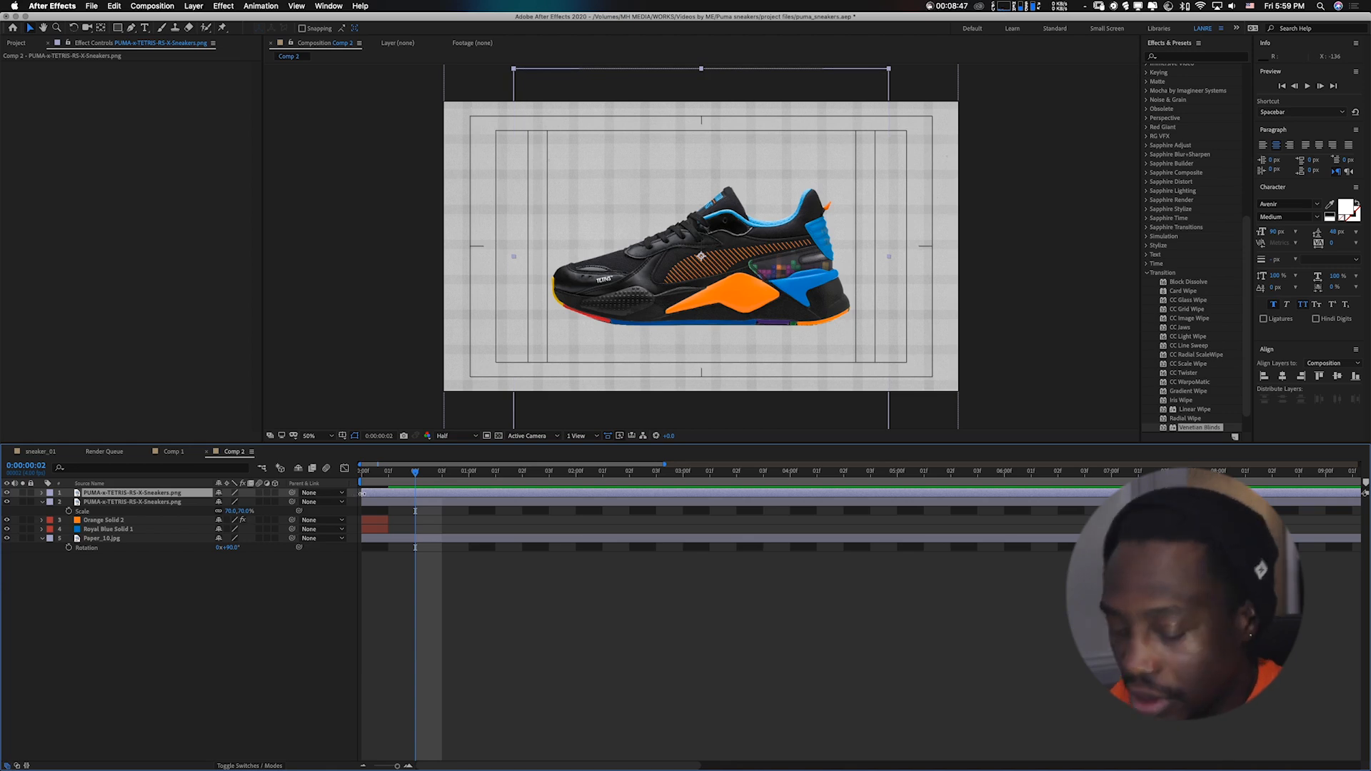
pyautogui.moveTo(363, 492); pyautogui.dragTo(415, 492)
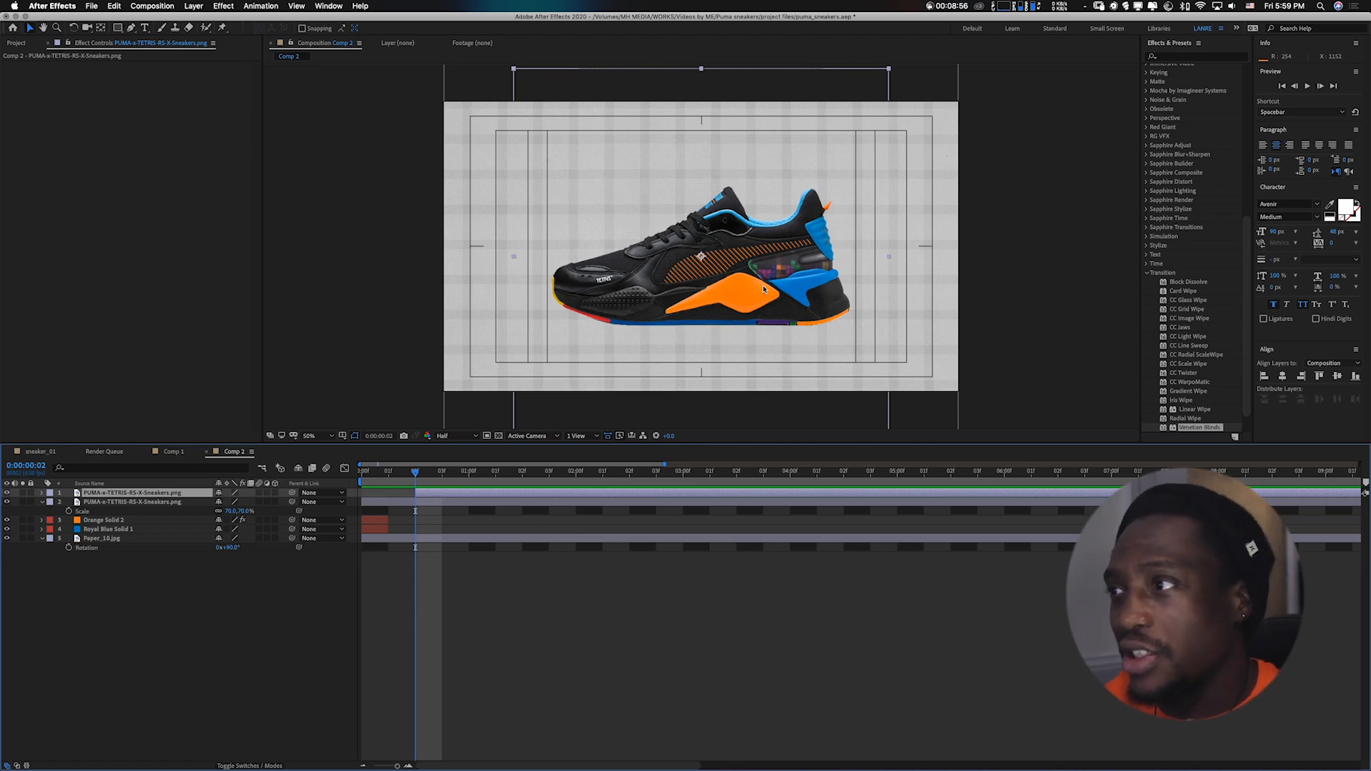
# Find the Fill effect and apply it to the duplicated sneaker layer
pyautogui.click(1185, 58)
pyautogui.write('fill')
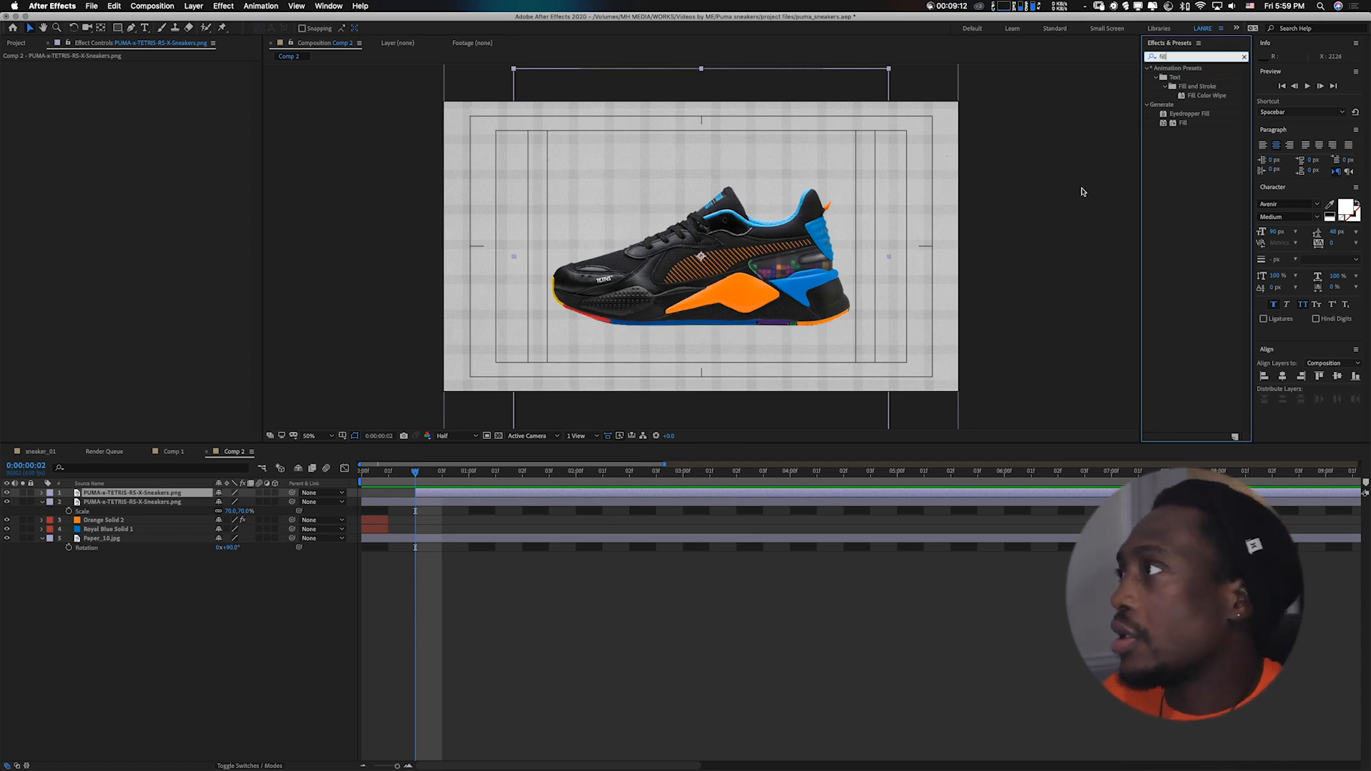
pyautogui.click(1182, 124)
pyautogui.doubleClick(1183, 124)
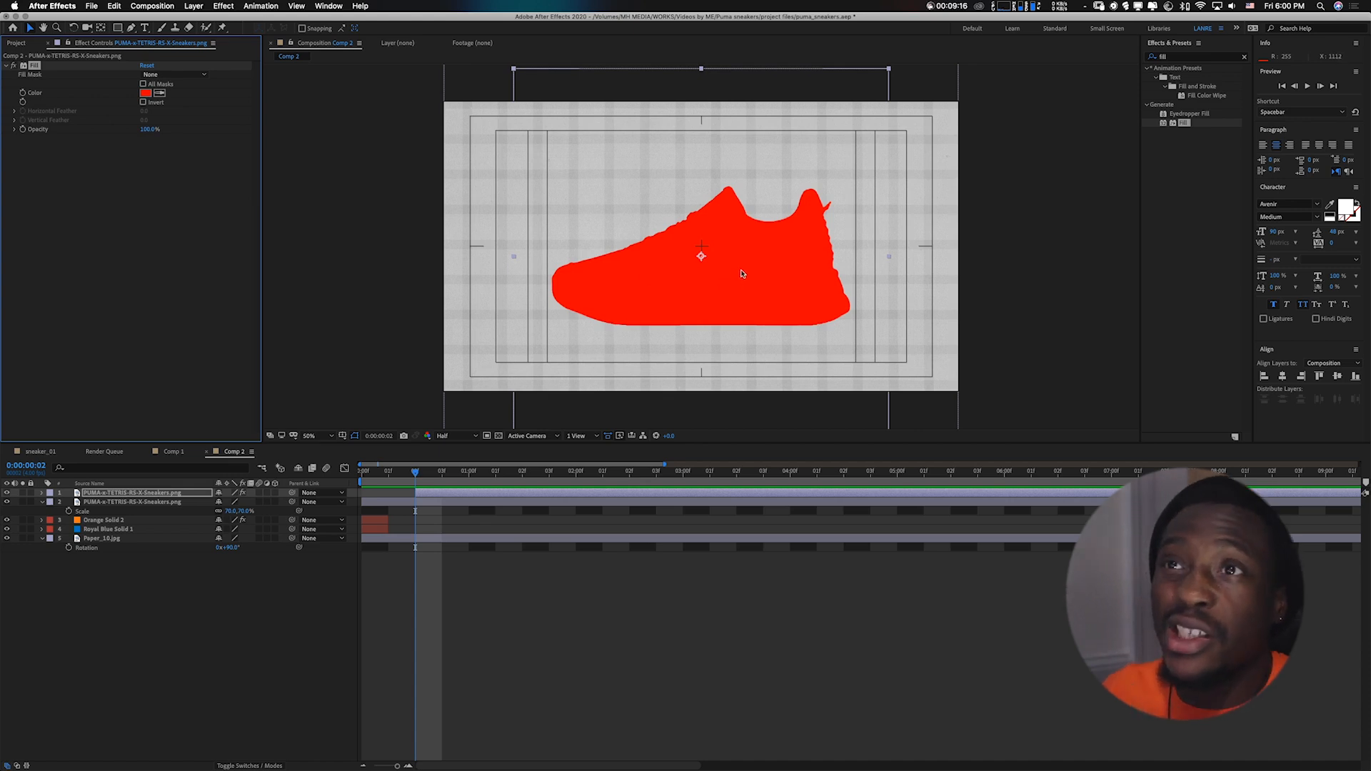
# Try purple and orange fills on the sneaker silhouette, and settle on a bright magenta
pyautogui.click(150, 95)
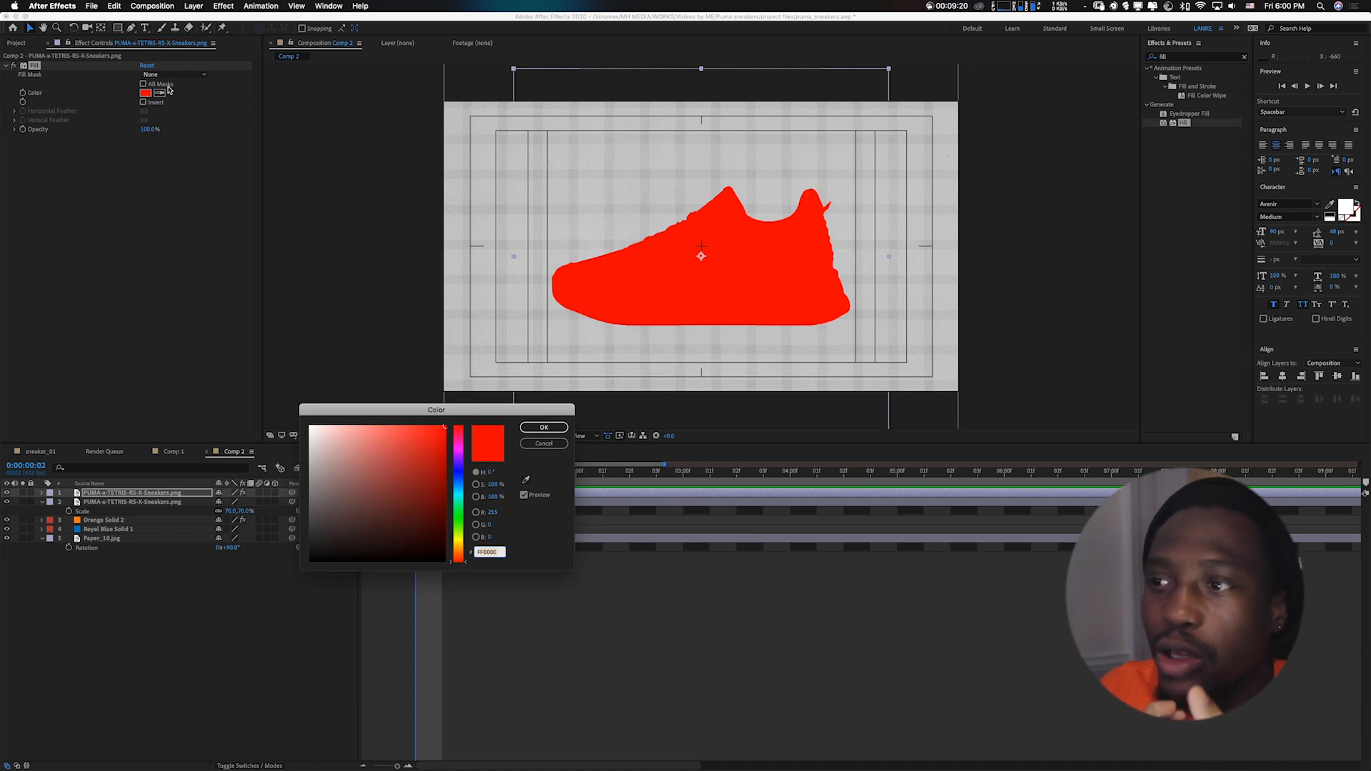
pyautogui.click(458, 450)
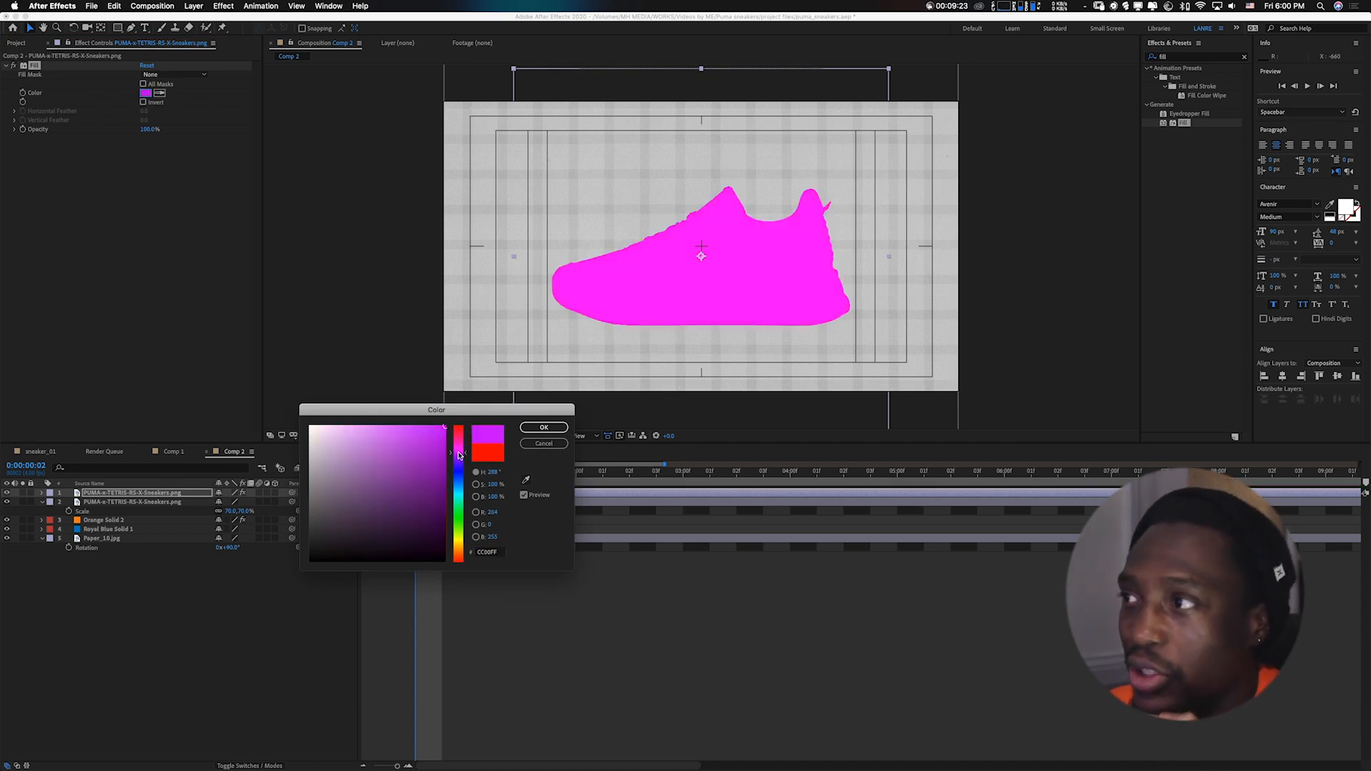
pyautogui.moveTo(457, 515); pyautogui.dragTo(461, 554)
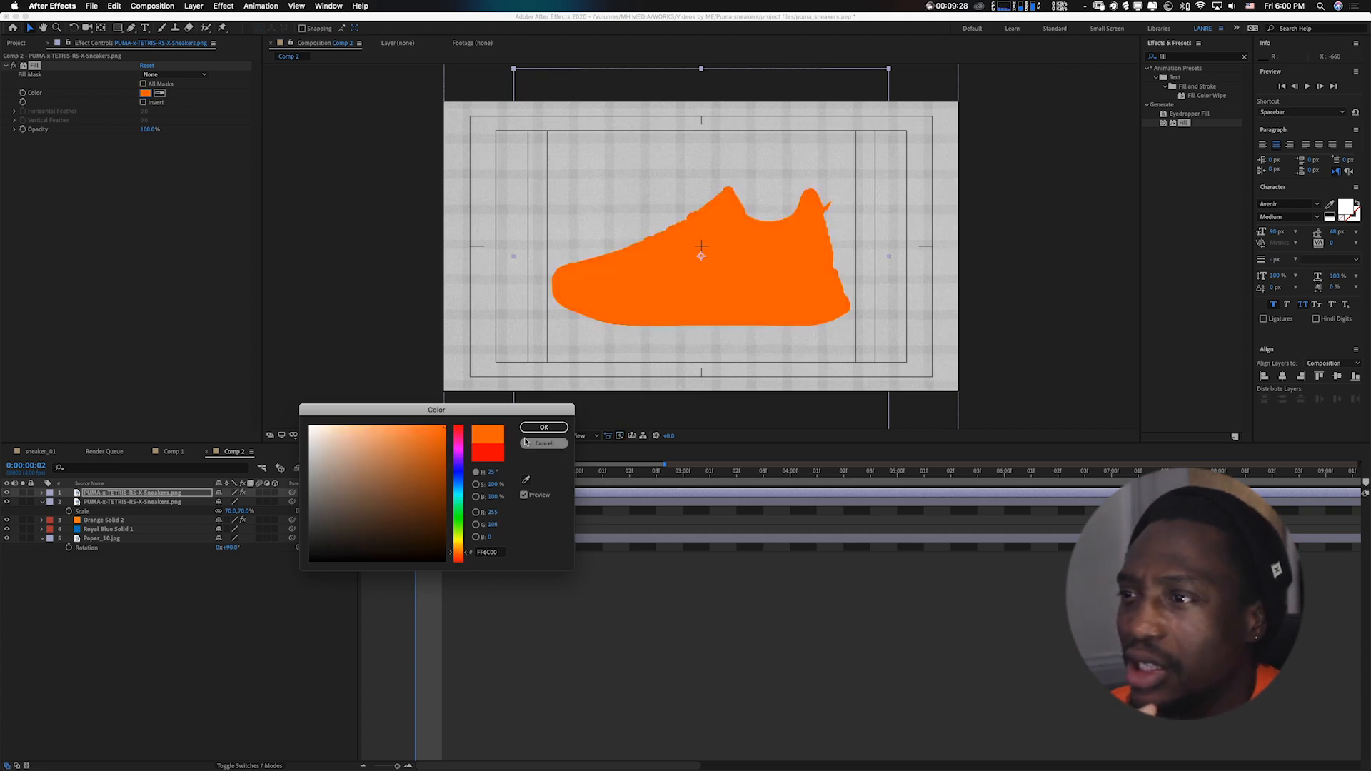
pyautogui.moveTo(431, 439)
pyautogui.mouseDown()
pyautogui.moveTo(424, 423)
pyautogui.moveTo(443, 421)
pyautogui.mouseUp()
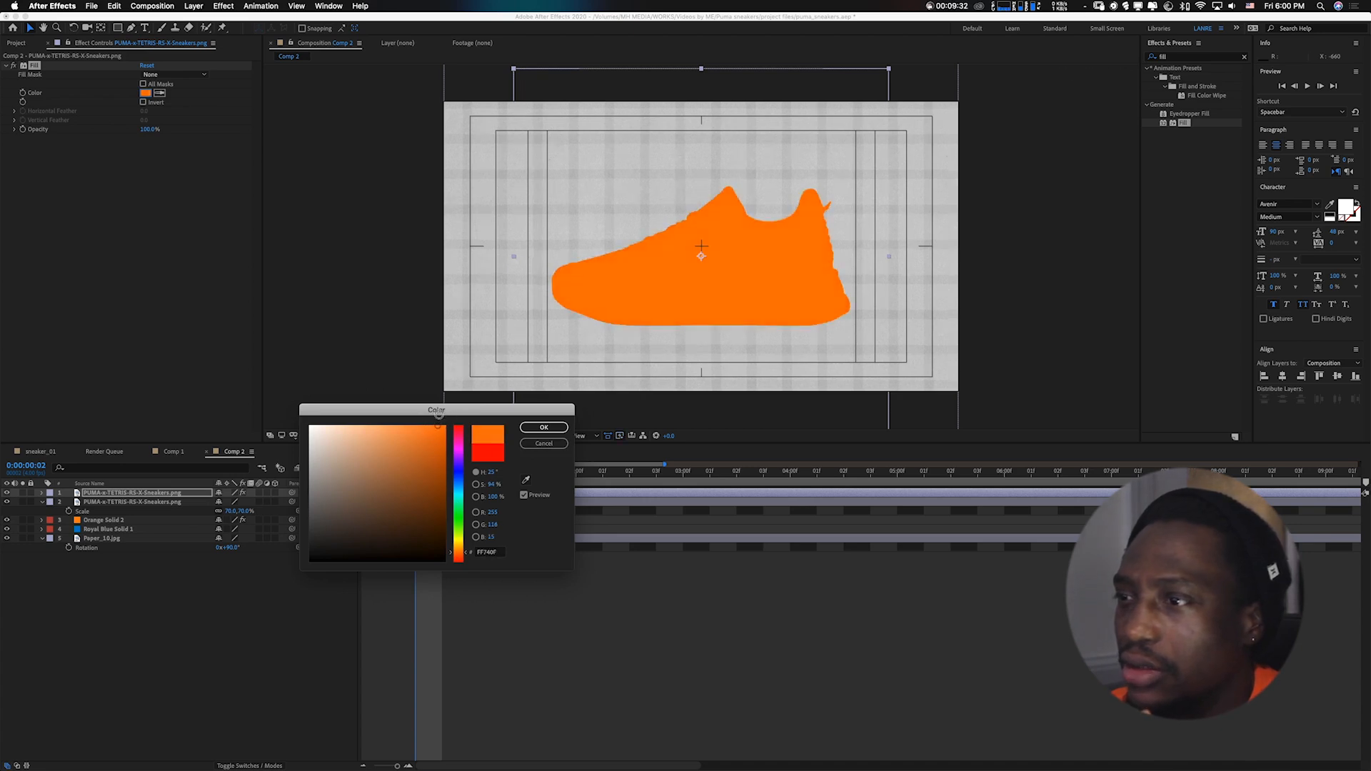
pyautogui.click(461, 448)
pyautogui.click(544, 427)
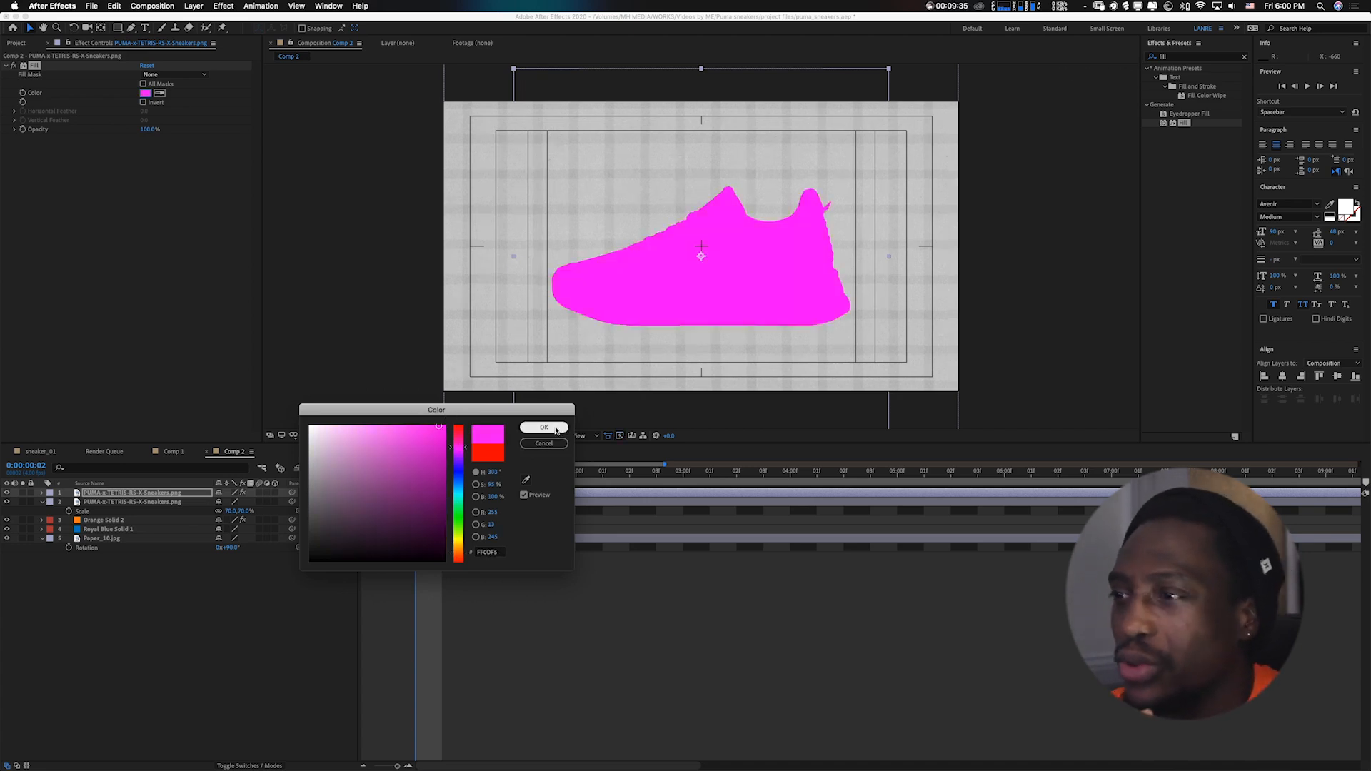
# Split the magenta sneaker layer at 0:00:00:03 and change the later part's fill color to red
pyautogui.click(386, 475)
pyautogui.moveTo(383, 480); pyautogui.dragTo(437, 479)
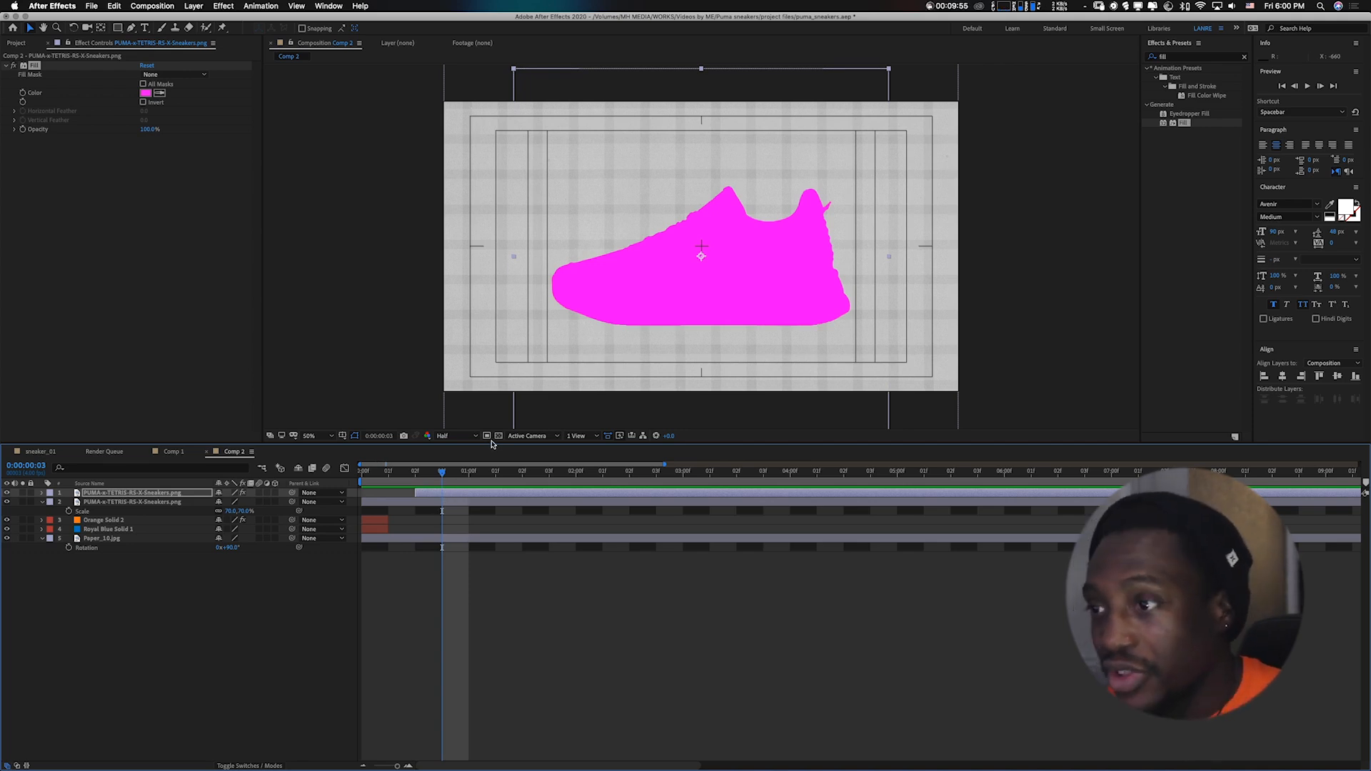
pyautogui.press('super+shift+d')
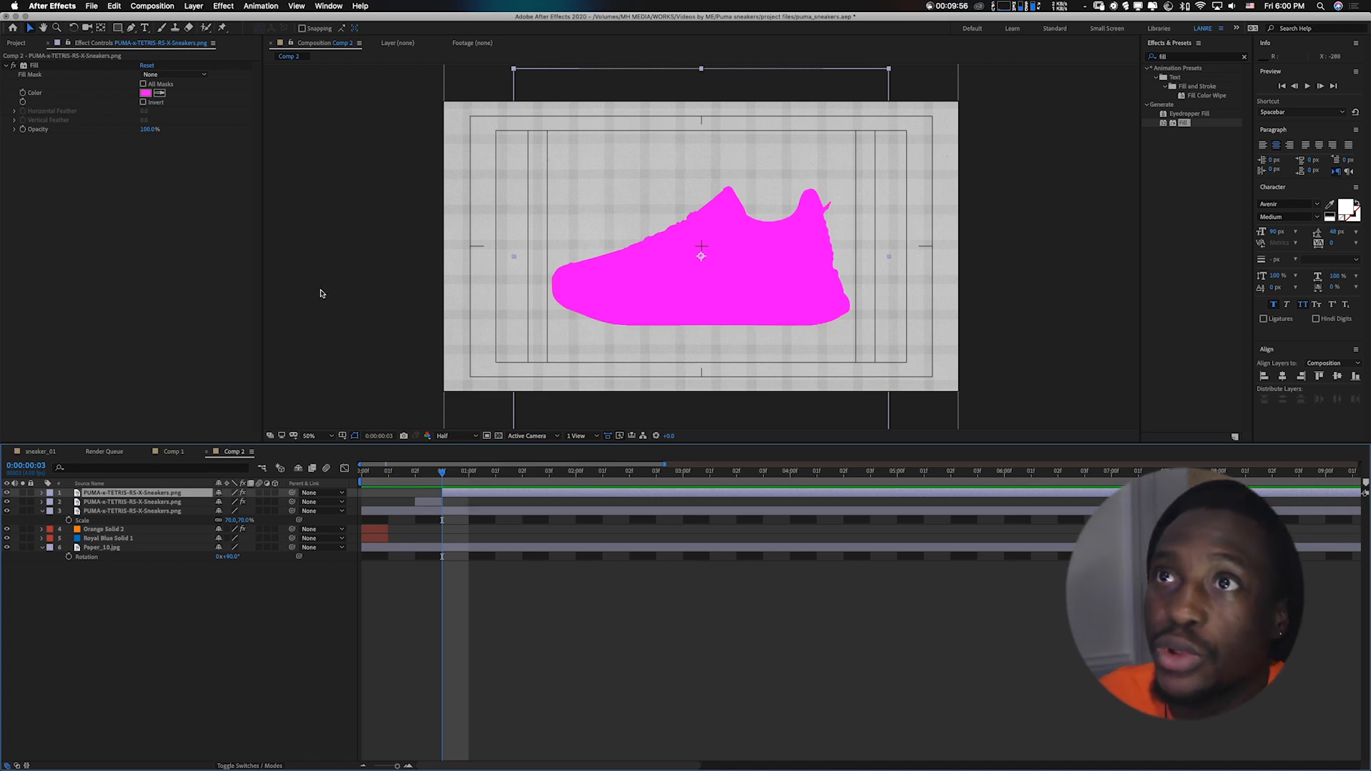
pyautogui.click(145, 92)
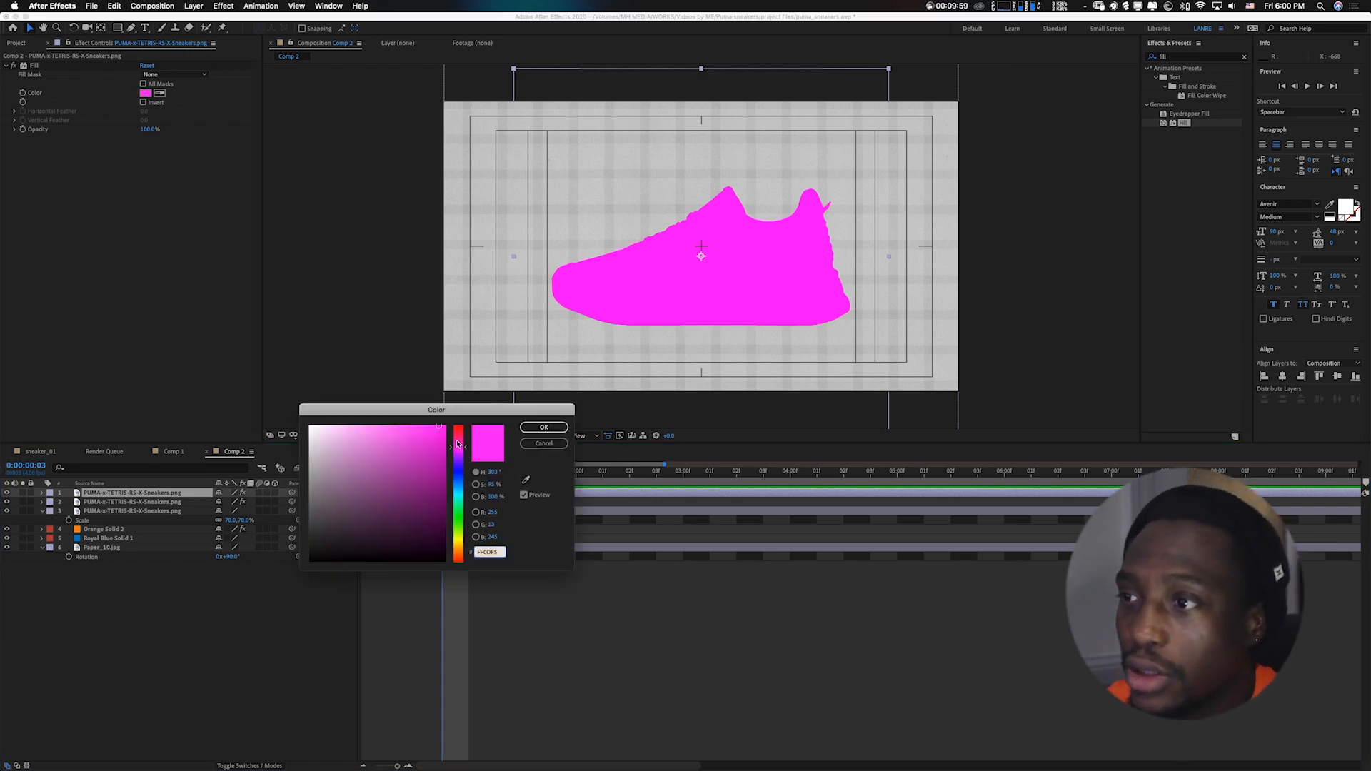
pyautogui.click(461, 430)
pyautogui.click(543, 427)
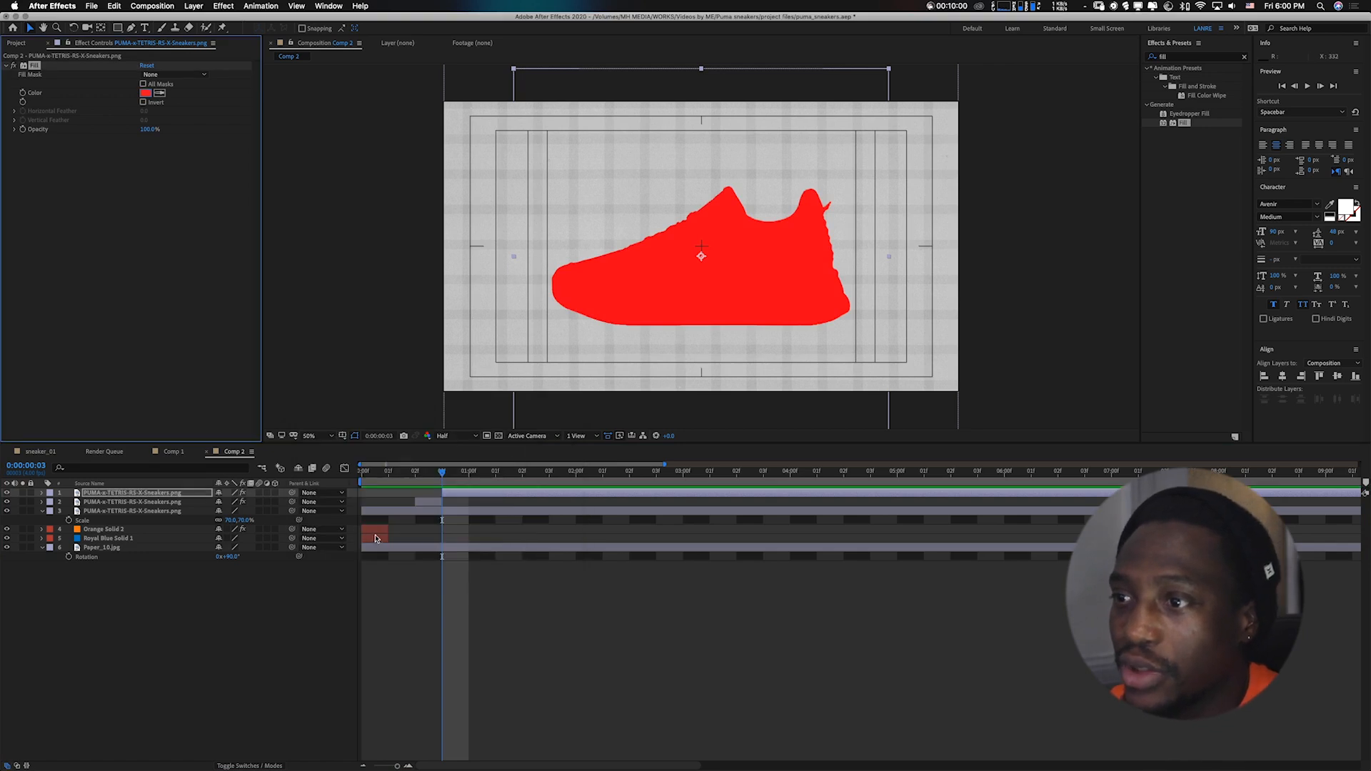
# Preview the animation from the first frame and stop at 0:00:01:00
pyautogui.press('Home')
pyautogui.press('space')
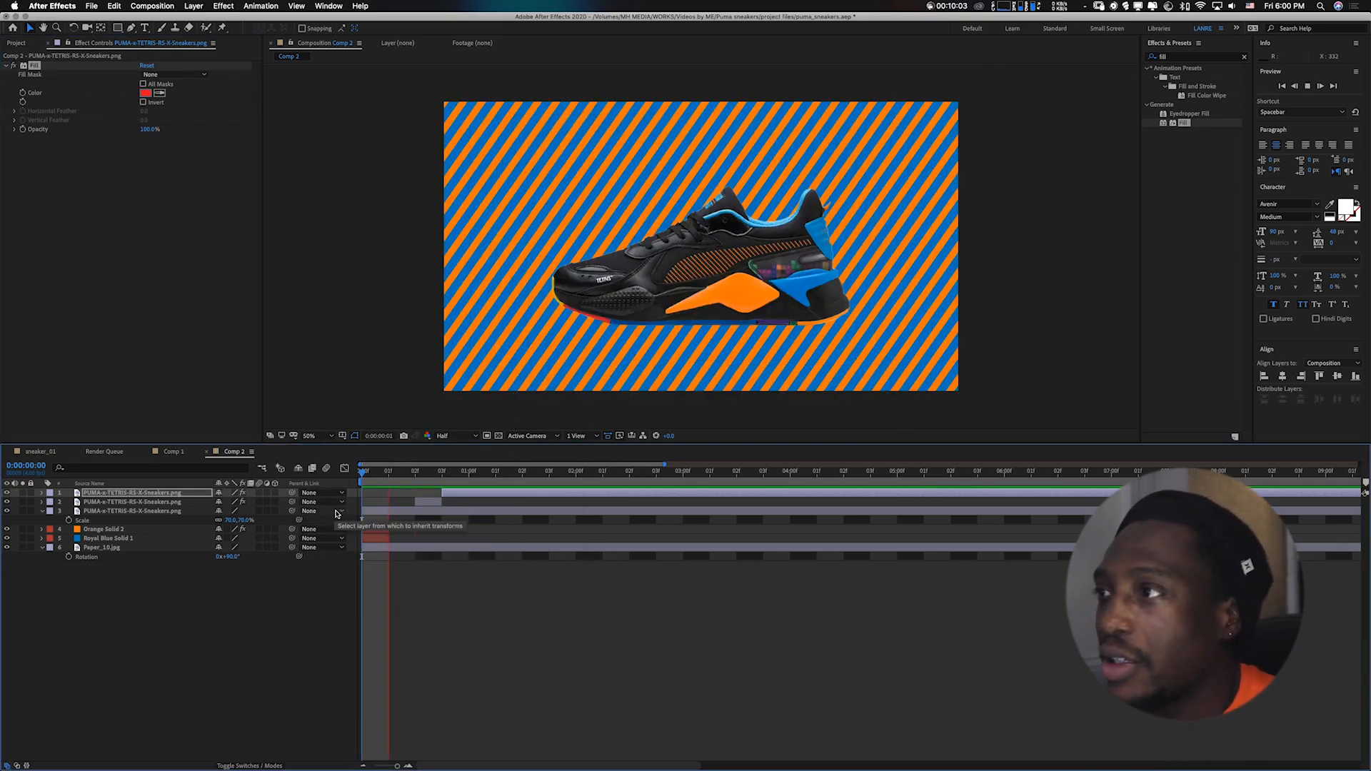
pyautogui.press('space')
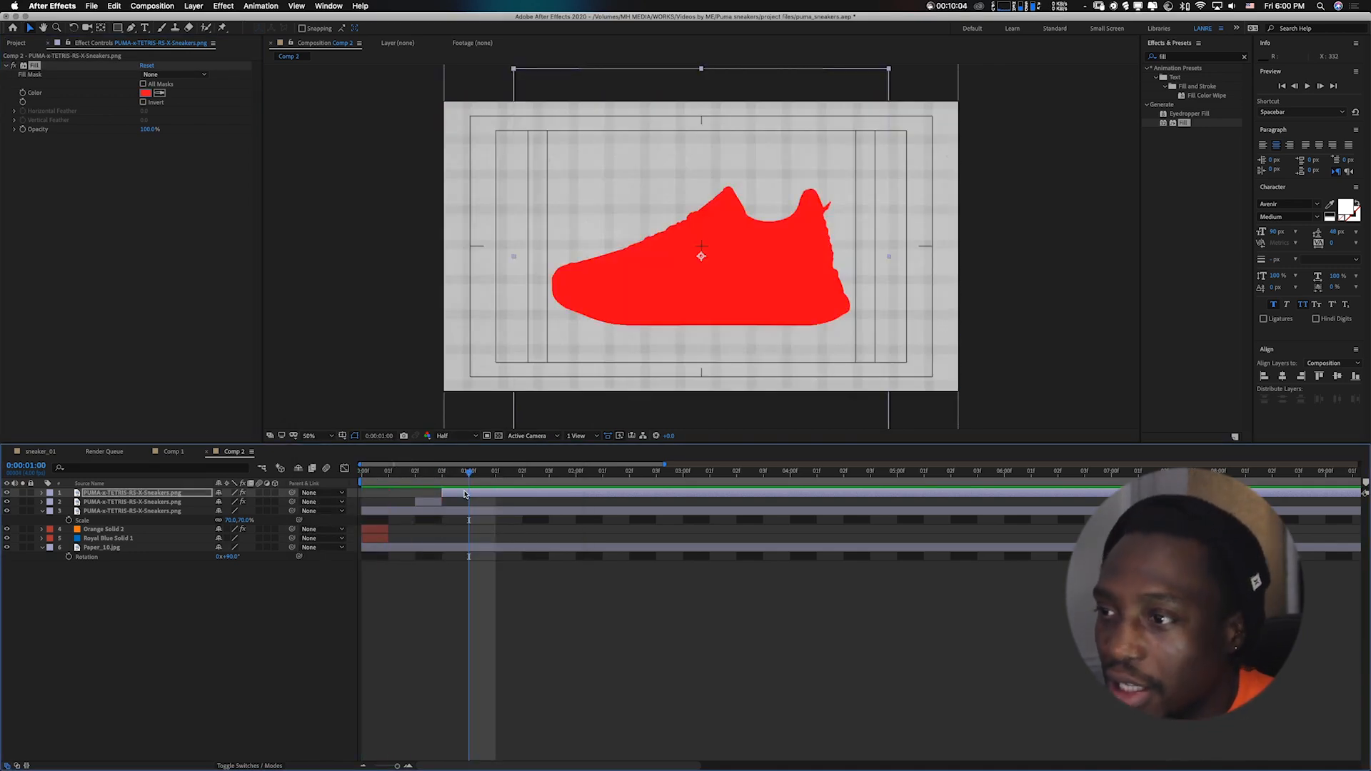
# Split the paper texture layer at 0:00:01:00 and delete the part after the split
pyautogui.moveTo(464, 477)
pyautogui.mouseDown()
pyautogui.moveTo(414, 493)
pyautogui.moveTo(468, 487)
pyautogui.mouseUp()
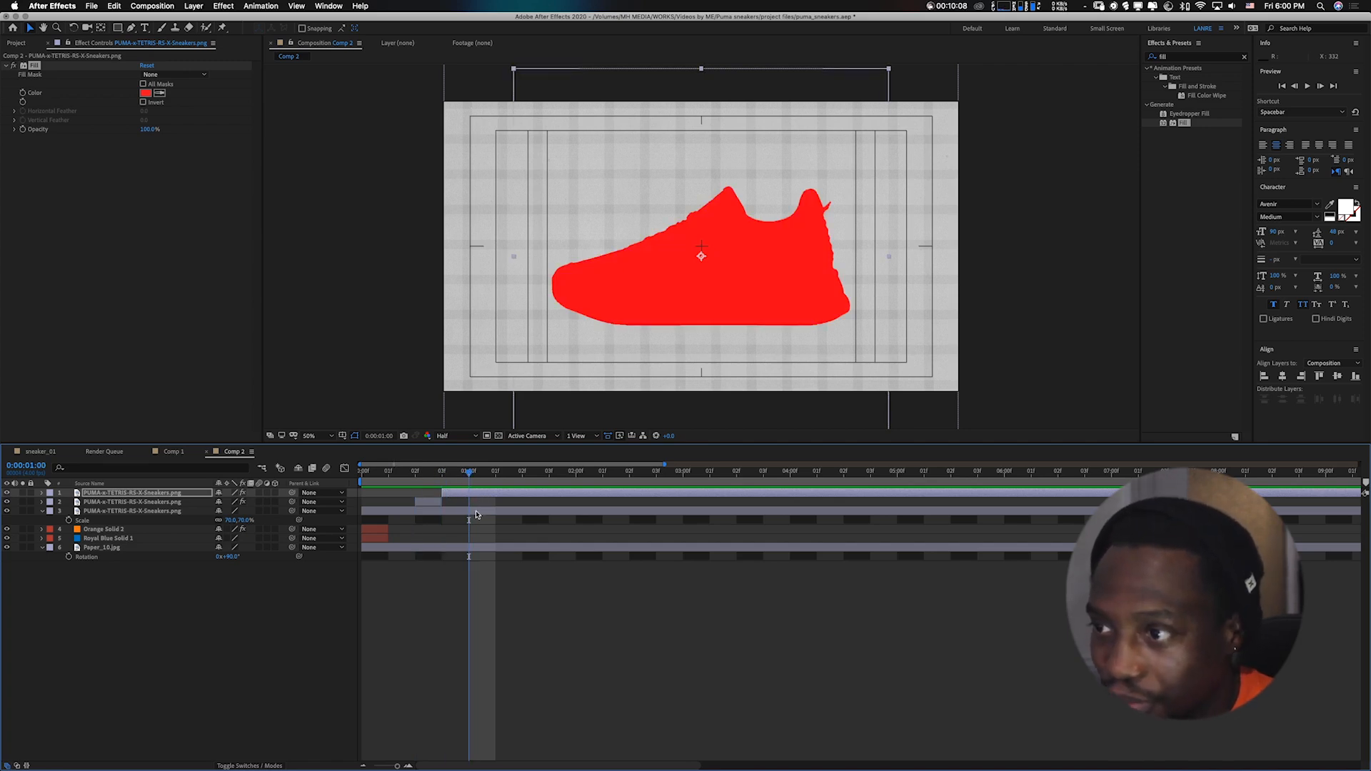
pyautogui.click(475, 512)
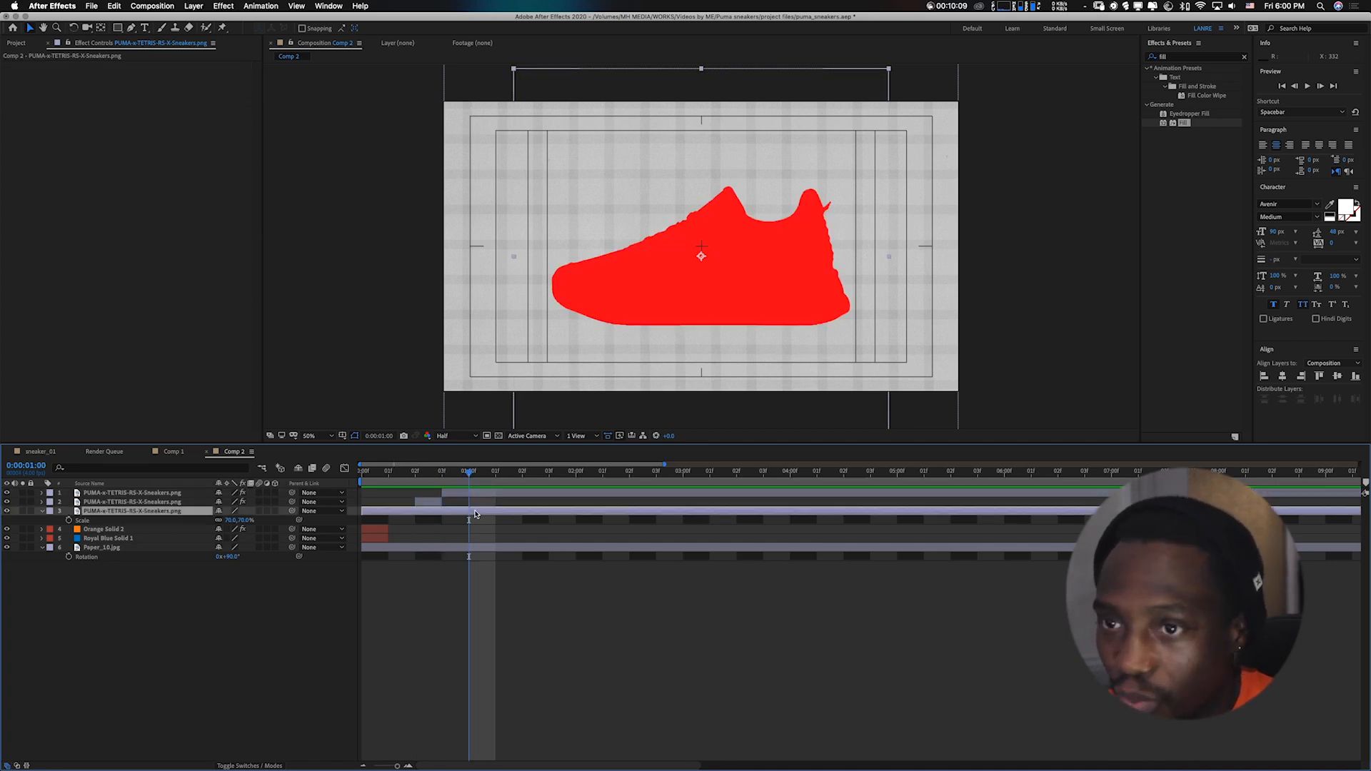
pyautogui.click(451, 548)
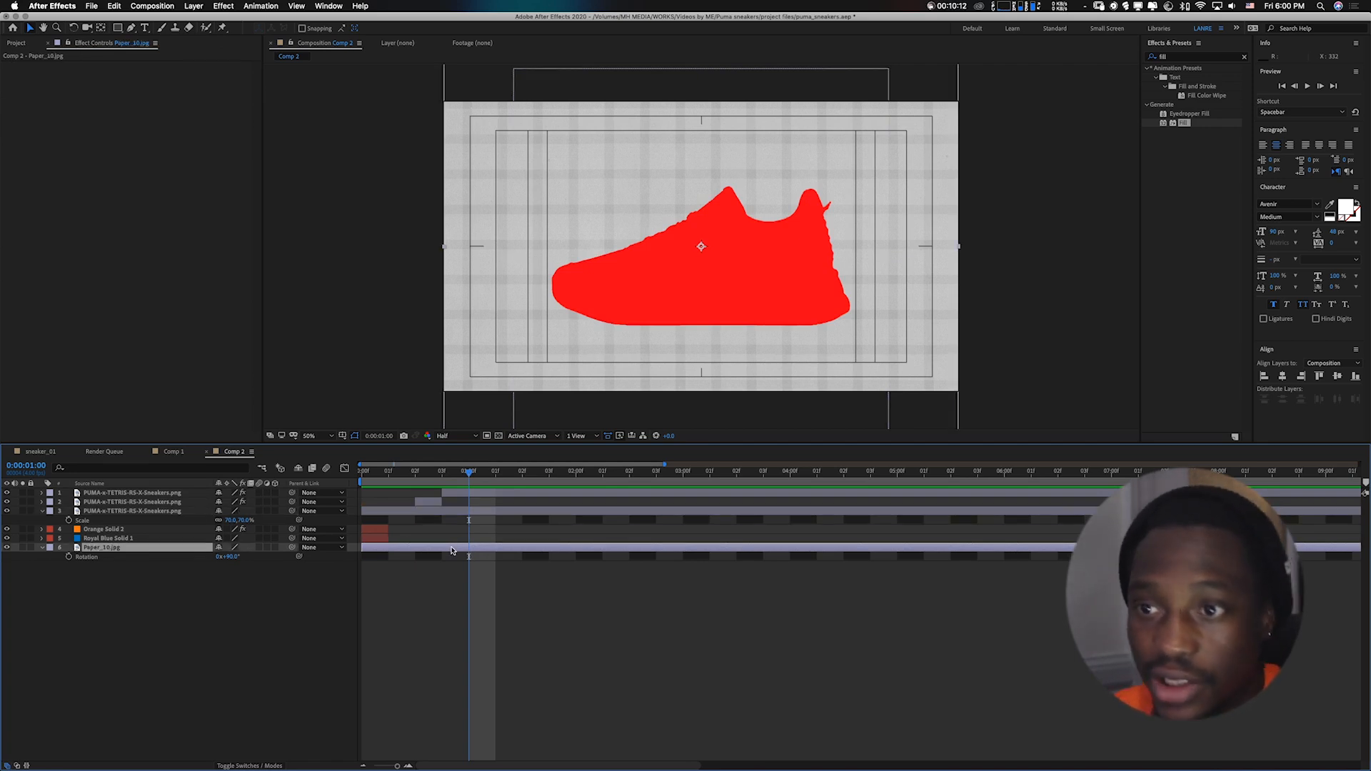
pyautogui.press('super+shift+d')
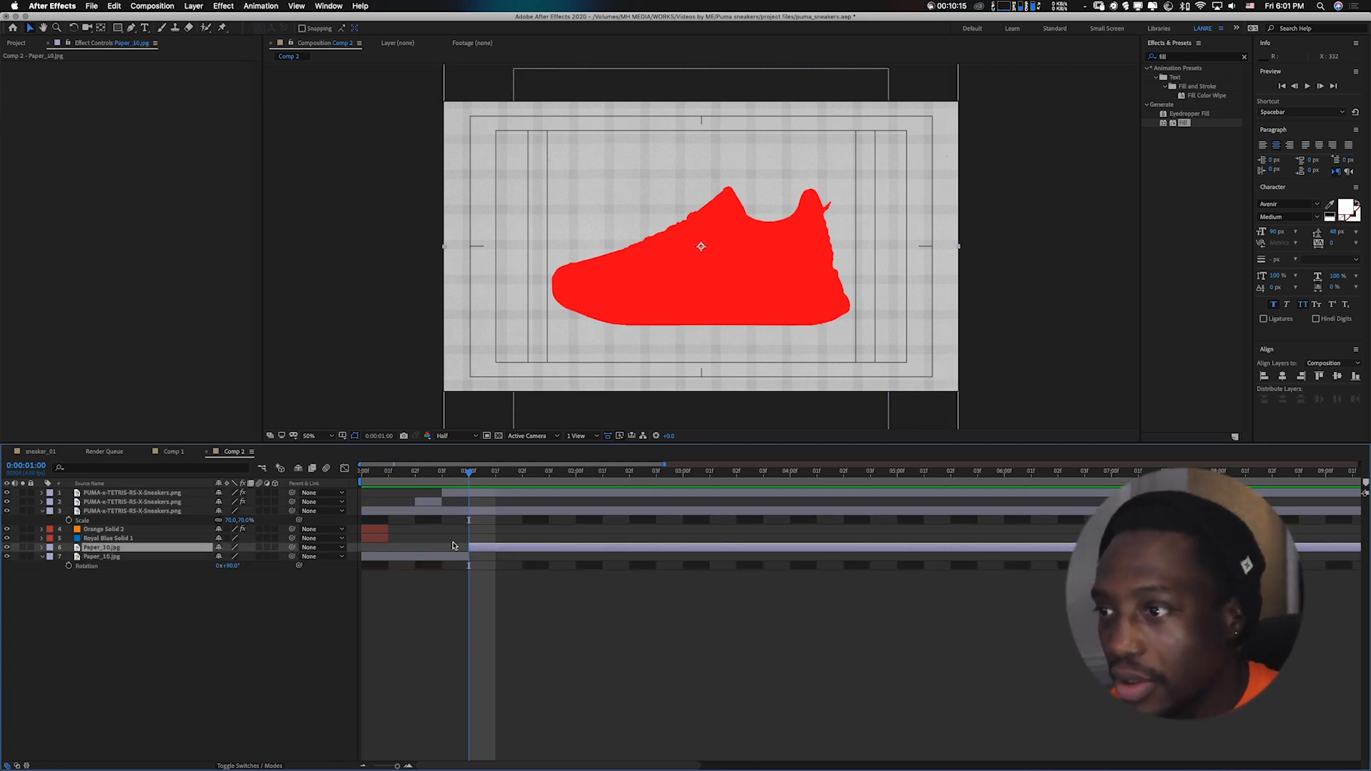
pyautogui.press('Delete')
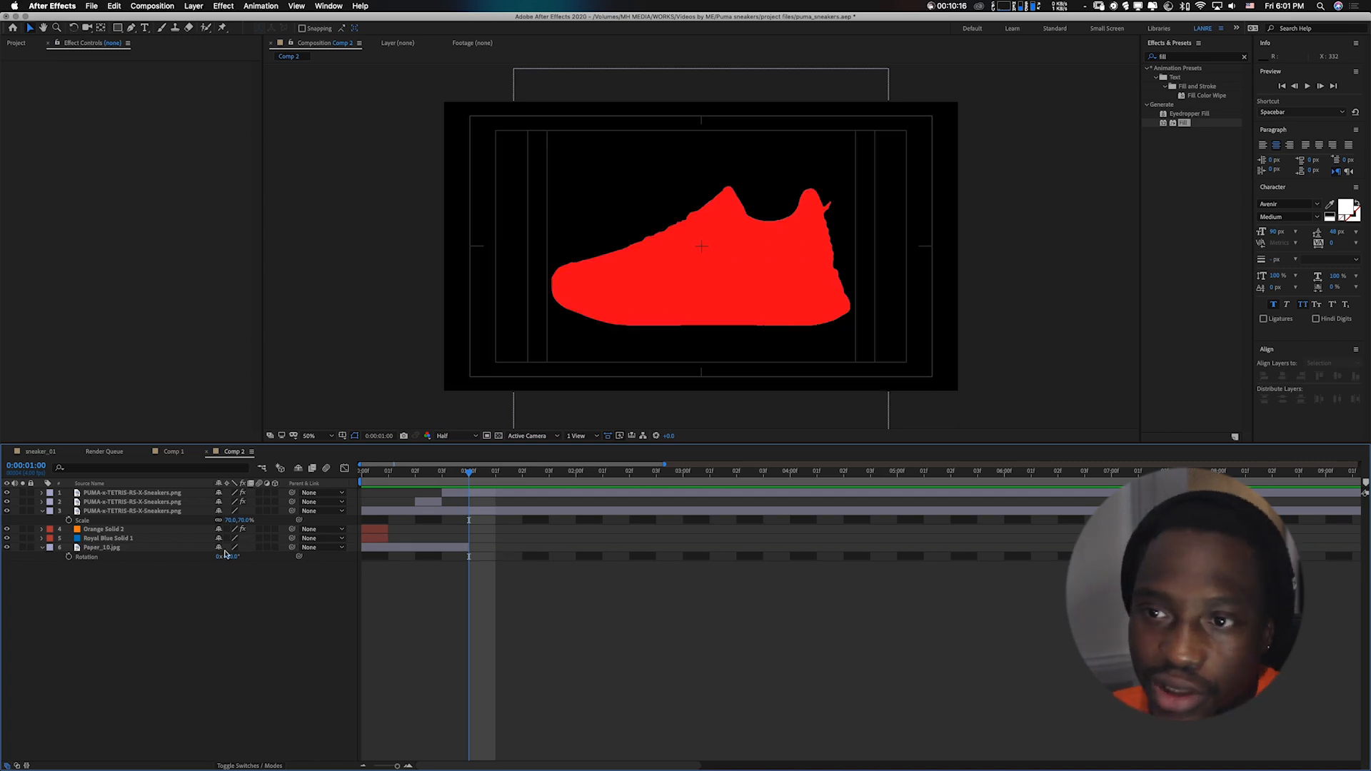
# Duplicate the royal blue solid and the striped orange solid, and move both copies to start at 0:00:01:00
pyautogui.click(99, 539)
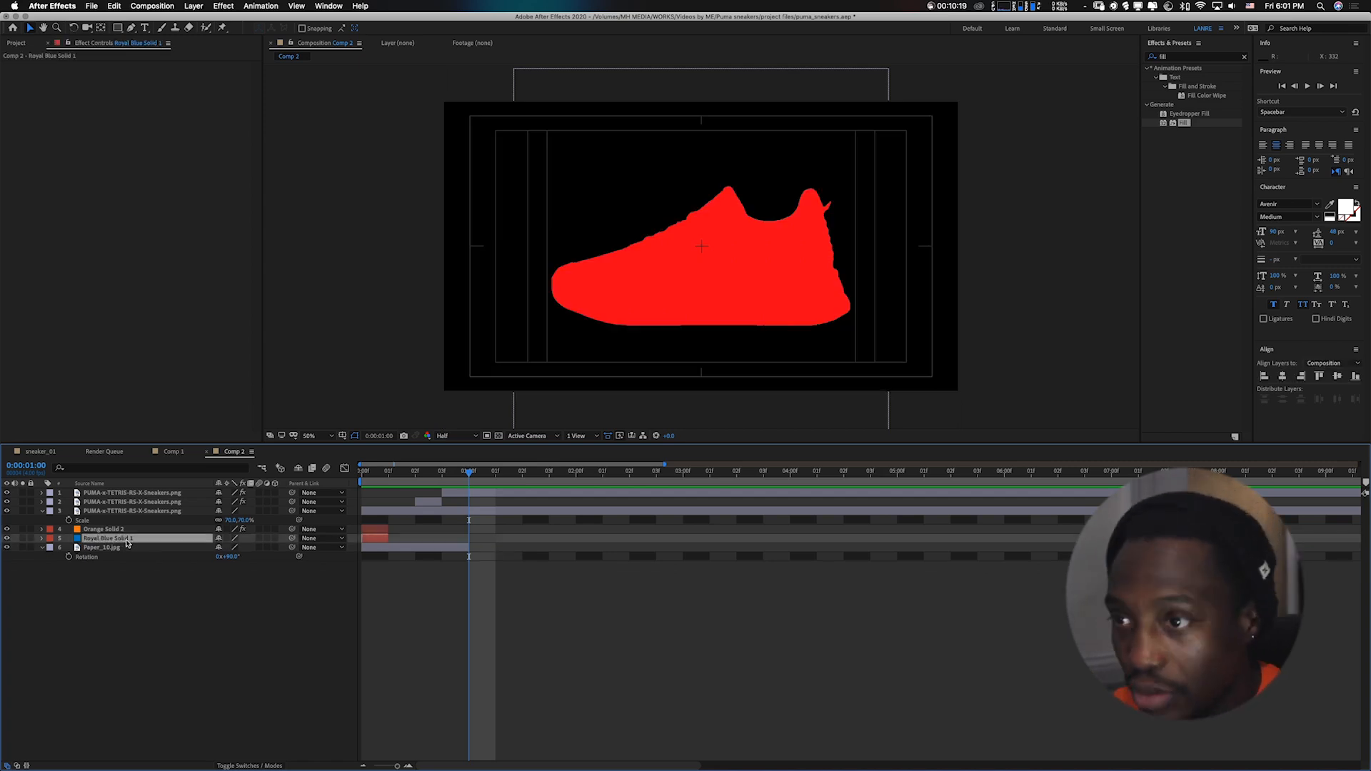
pyautogui.press('super+d')
pyautogui.moveTo(380, 541); pyautogui.dragTo(484, 540)
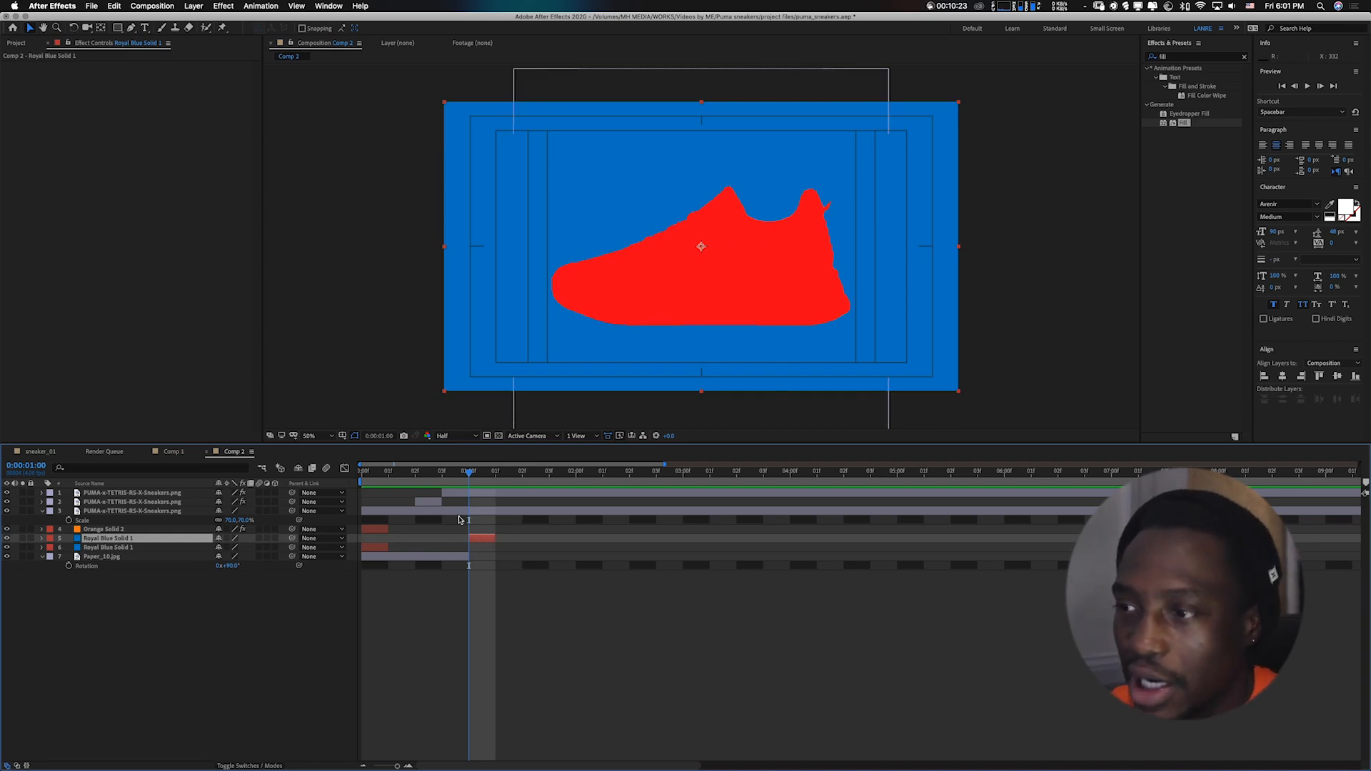
pyautogui.click(371, 532)
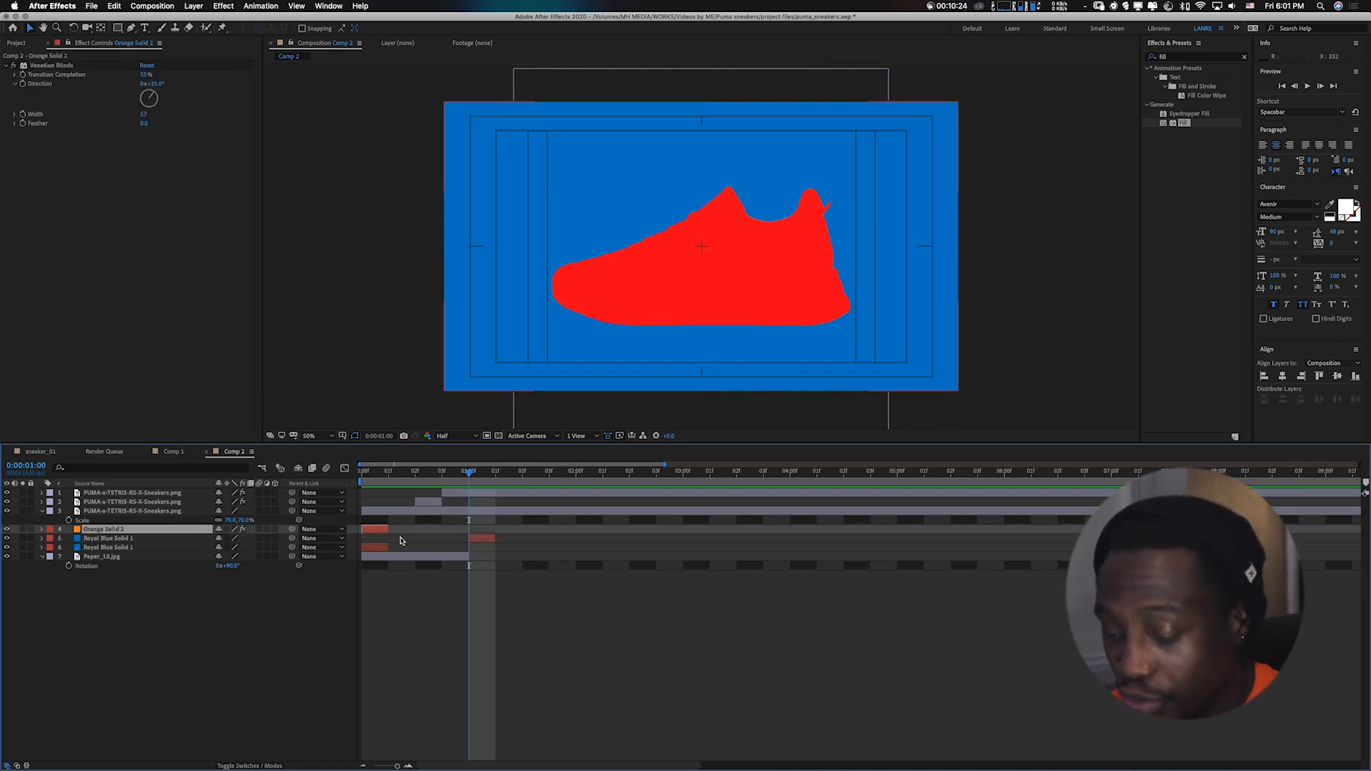
pyautogui.hotkey('ctrl', 'd')
pyautogui.moveTo(372, 532); pyautogui.dragTo(485, 539)
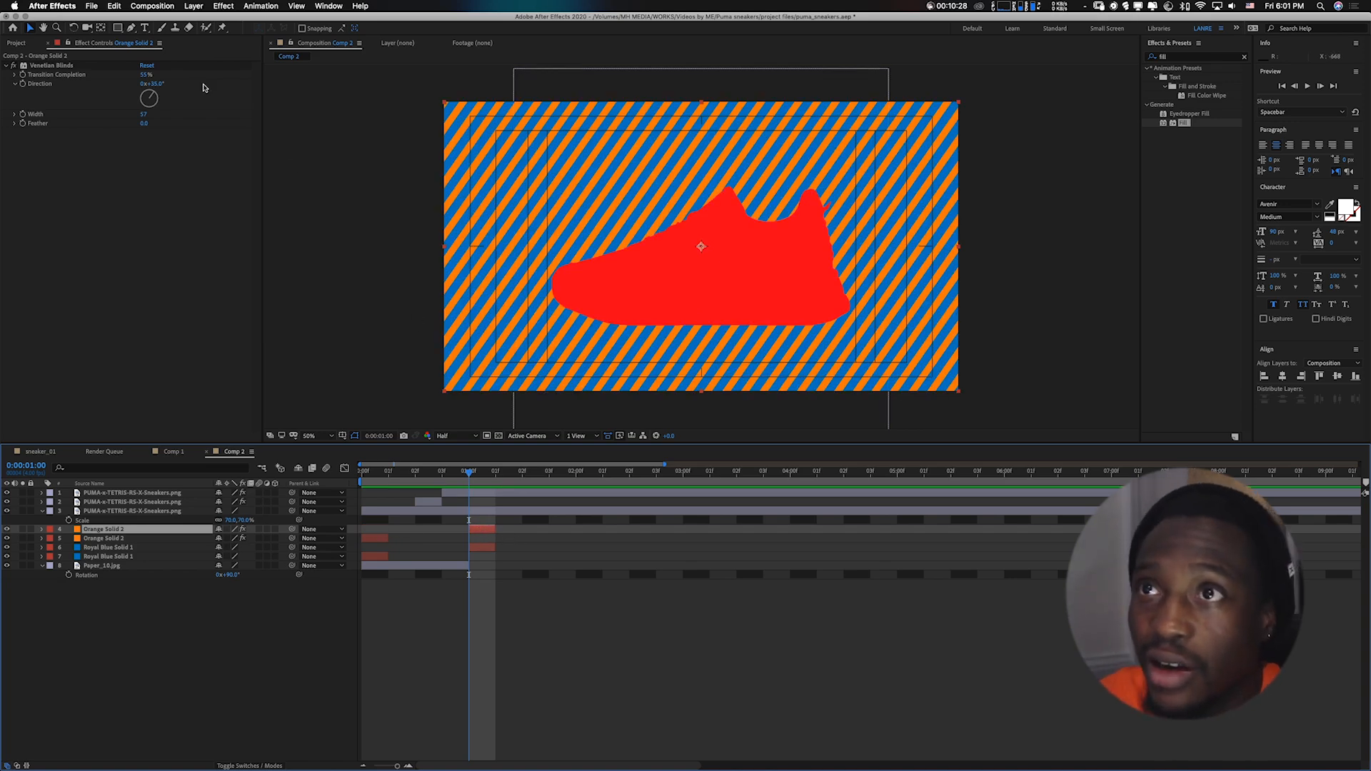
# Set the copied orange stripes' Venetian Blinds to 113° Direction and 87% Transition Completion, and recolor the solid lime green
pyautogui.moveTo(155, 86)
pyautogui.mouseDown()
pyautogui.moveTo(193, 80)
pyautogui.moveTo(163, 76)
pyautogui.mouseUp()
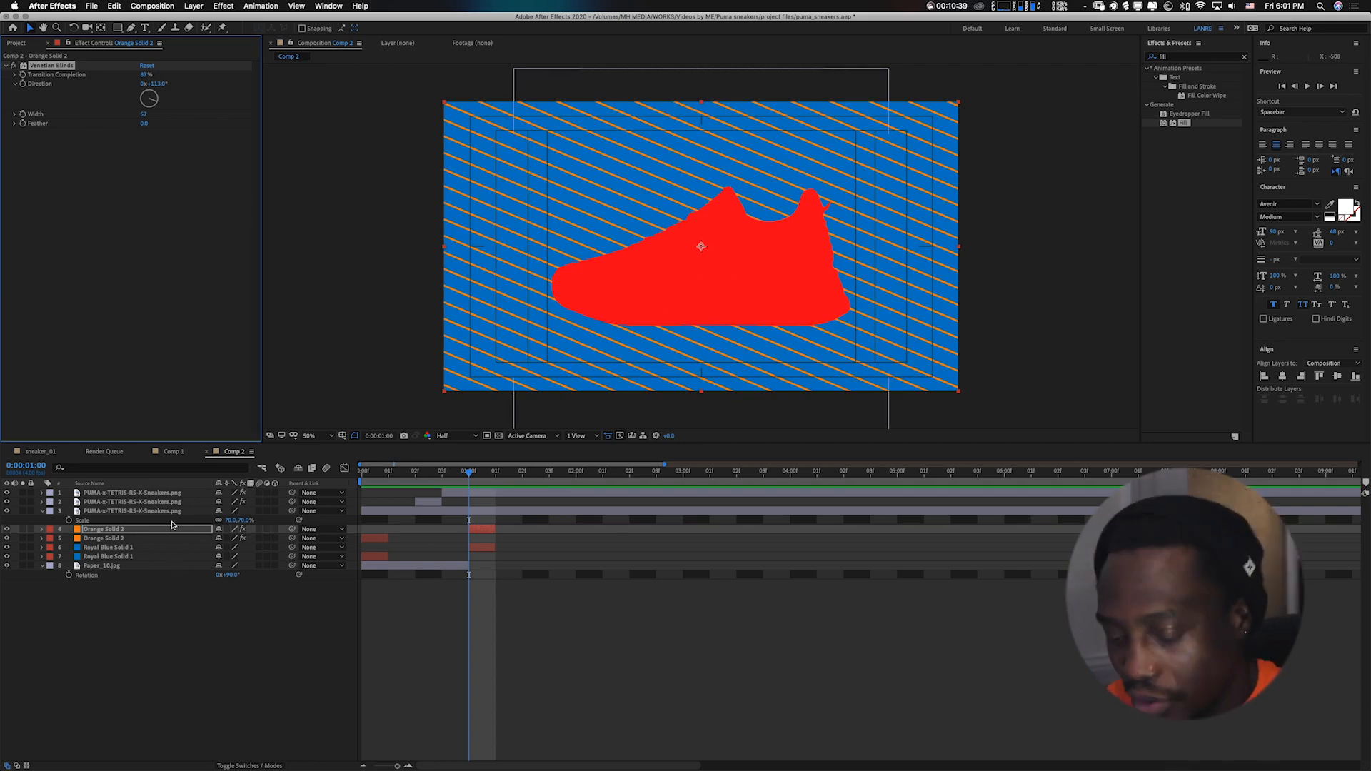
pyautogui.press('super+shift+y')
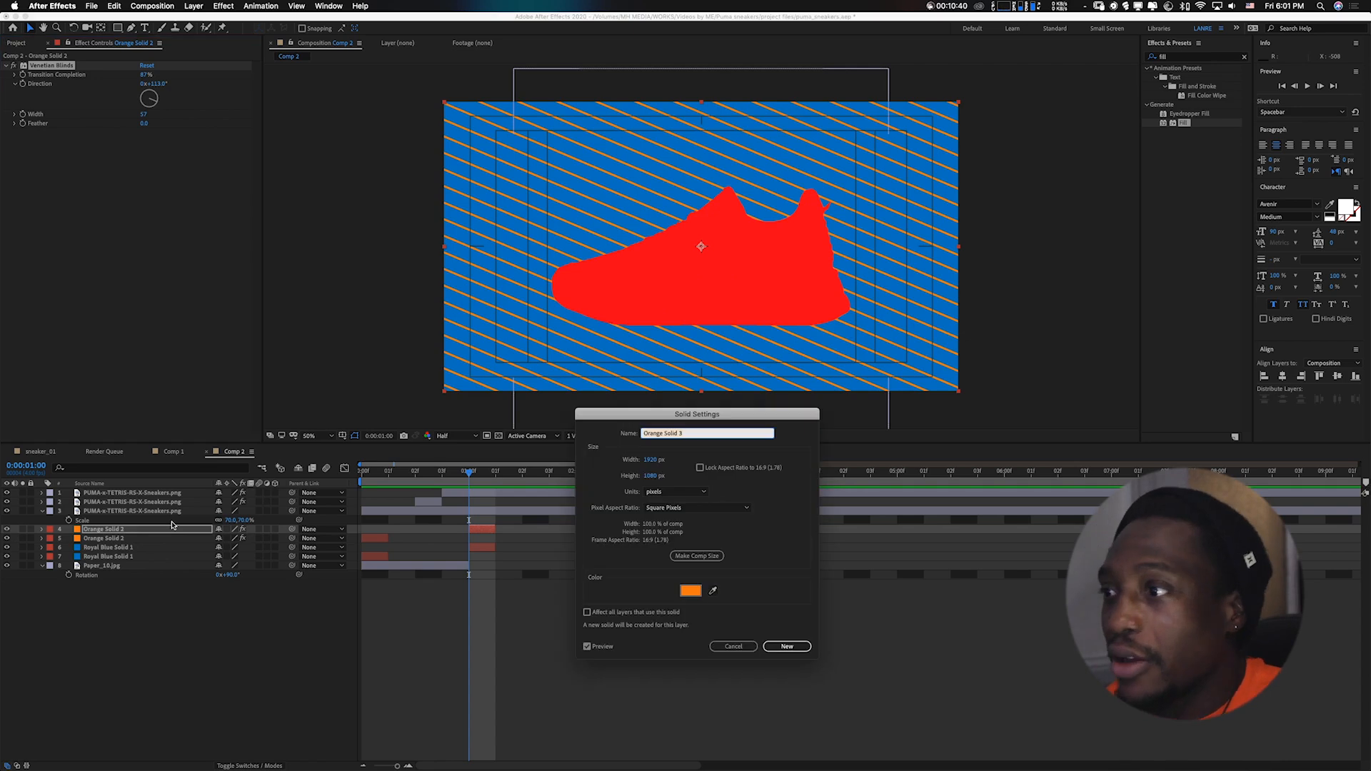
pyautogui.click(690, 592)
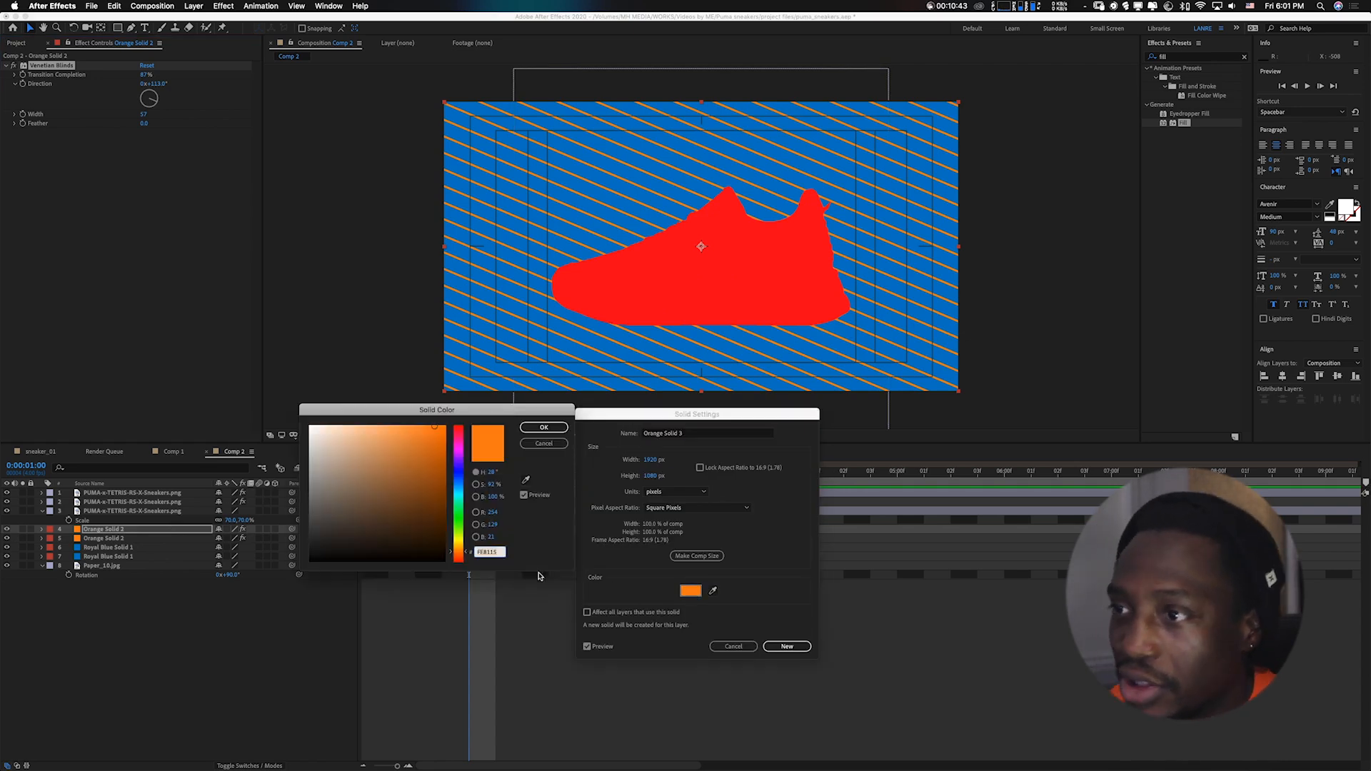
pyautogui.moveTo(460, 442); pyautogui.dragTo(461, 529)
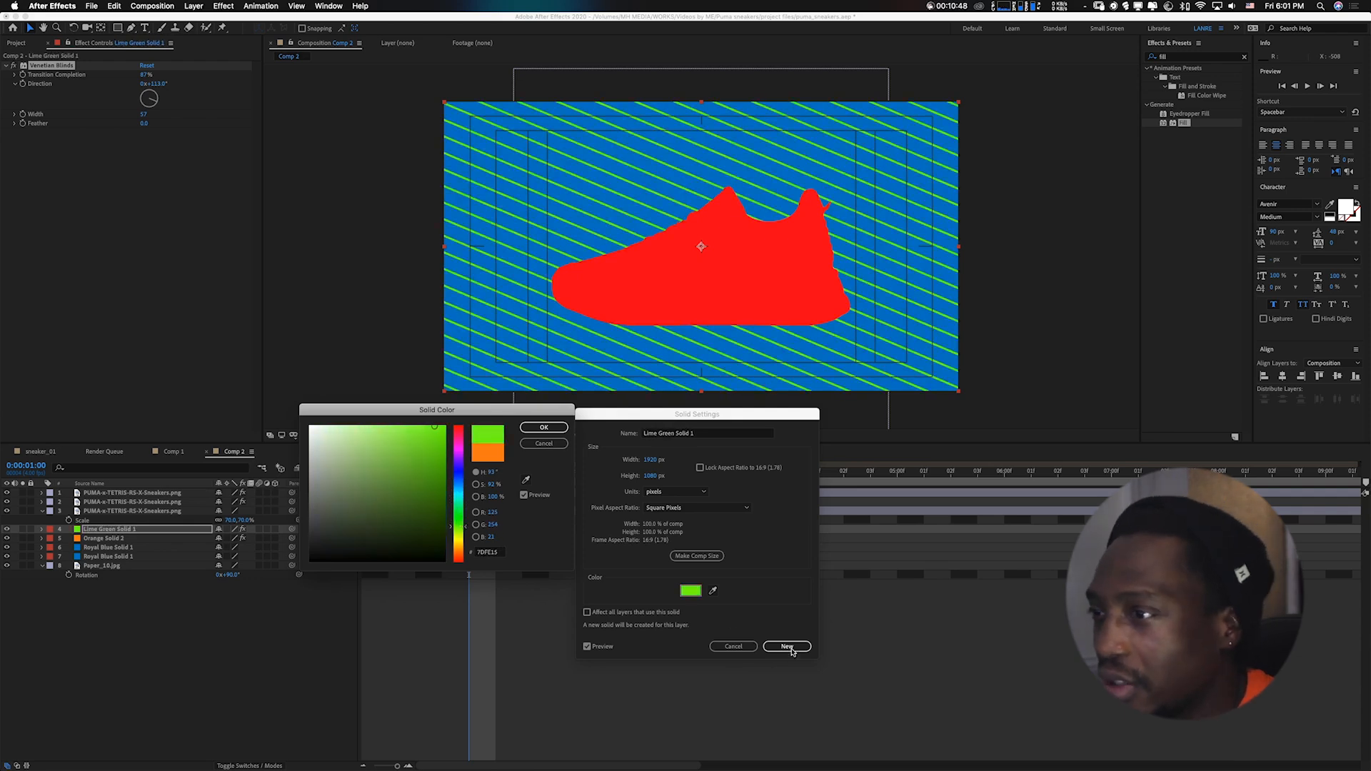
pyautogui.click(544, 427)
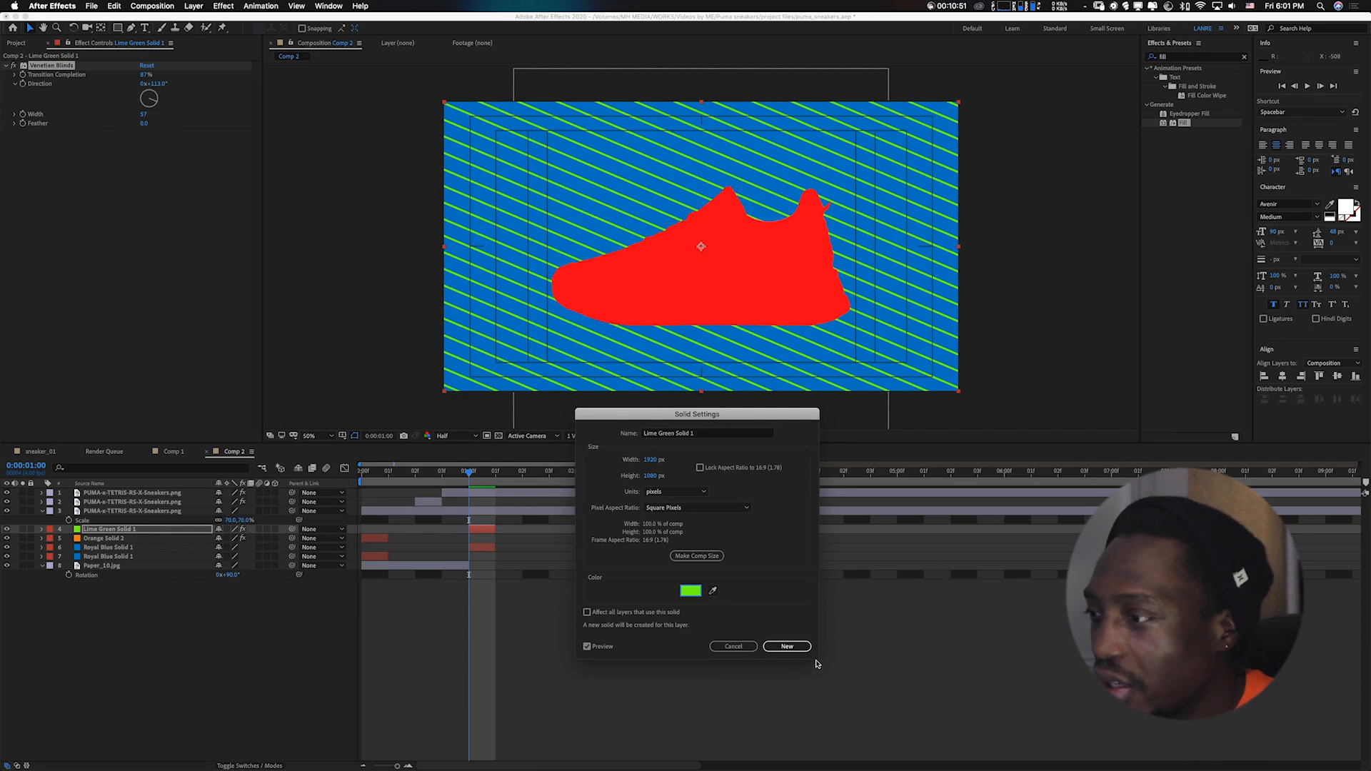
pyautogui.click(787, 646)
# End the work area at frame 0:00:01:01 and preview the animation from the beginning
pyautogui.click(498, 475)
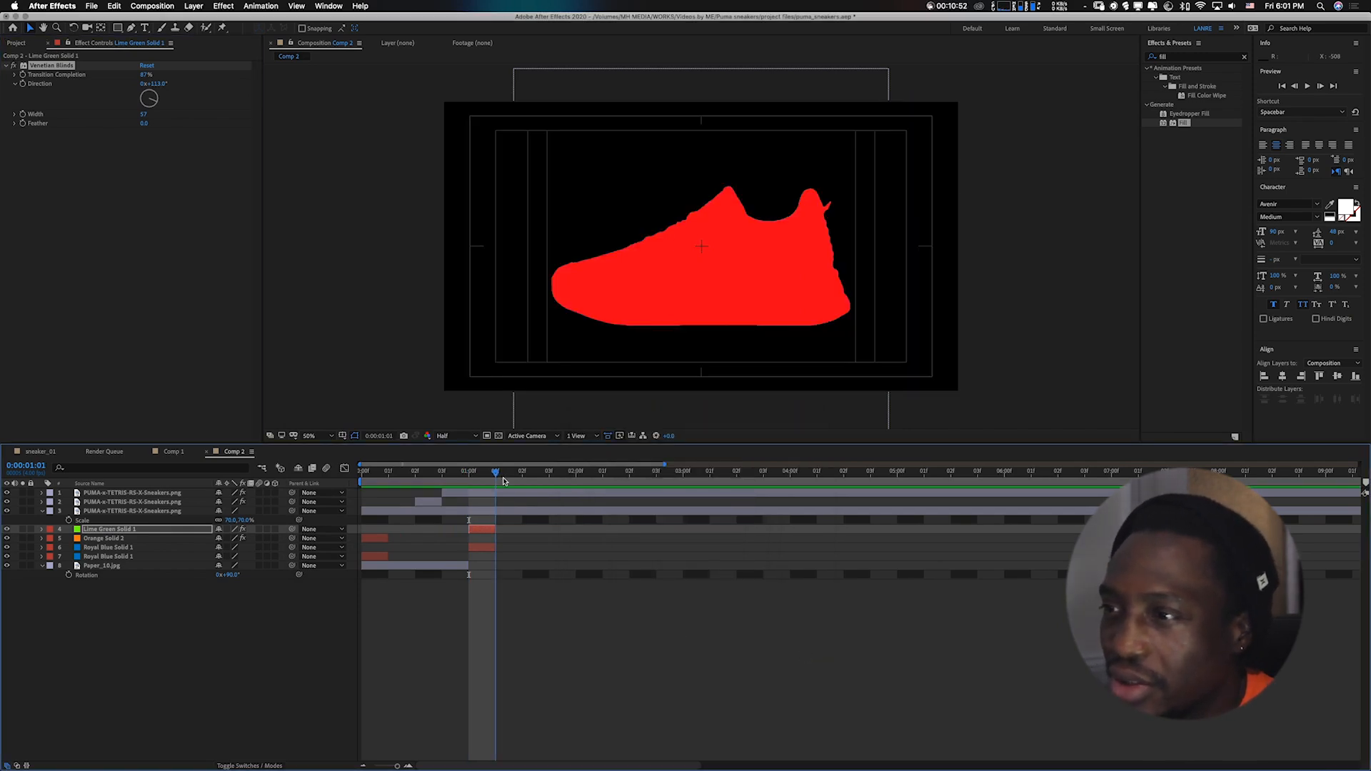
pyautogui.press('n')
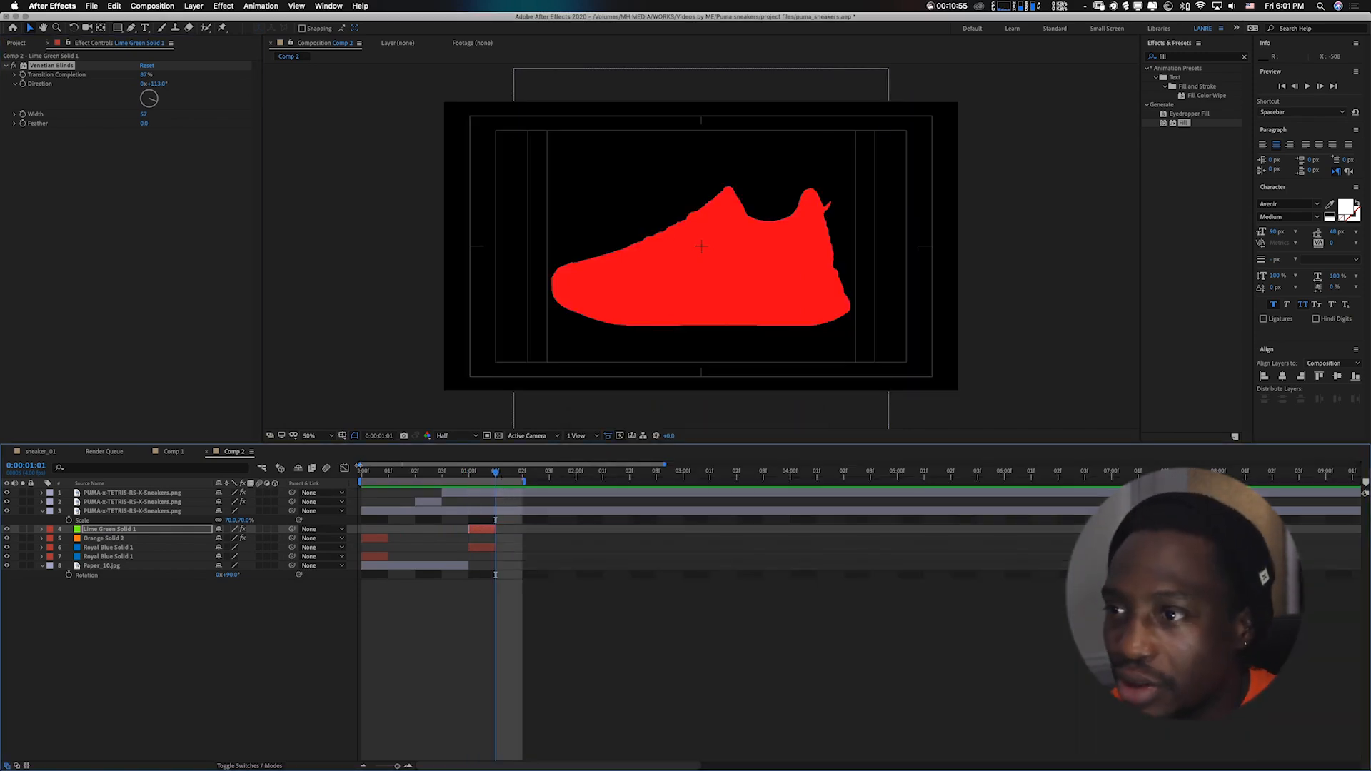
pyautogui.click(367, 477)
pyautogui.press('space')
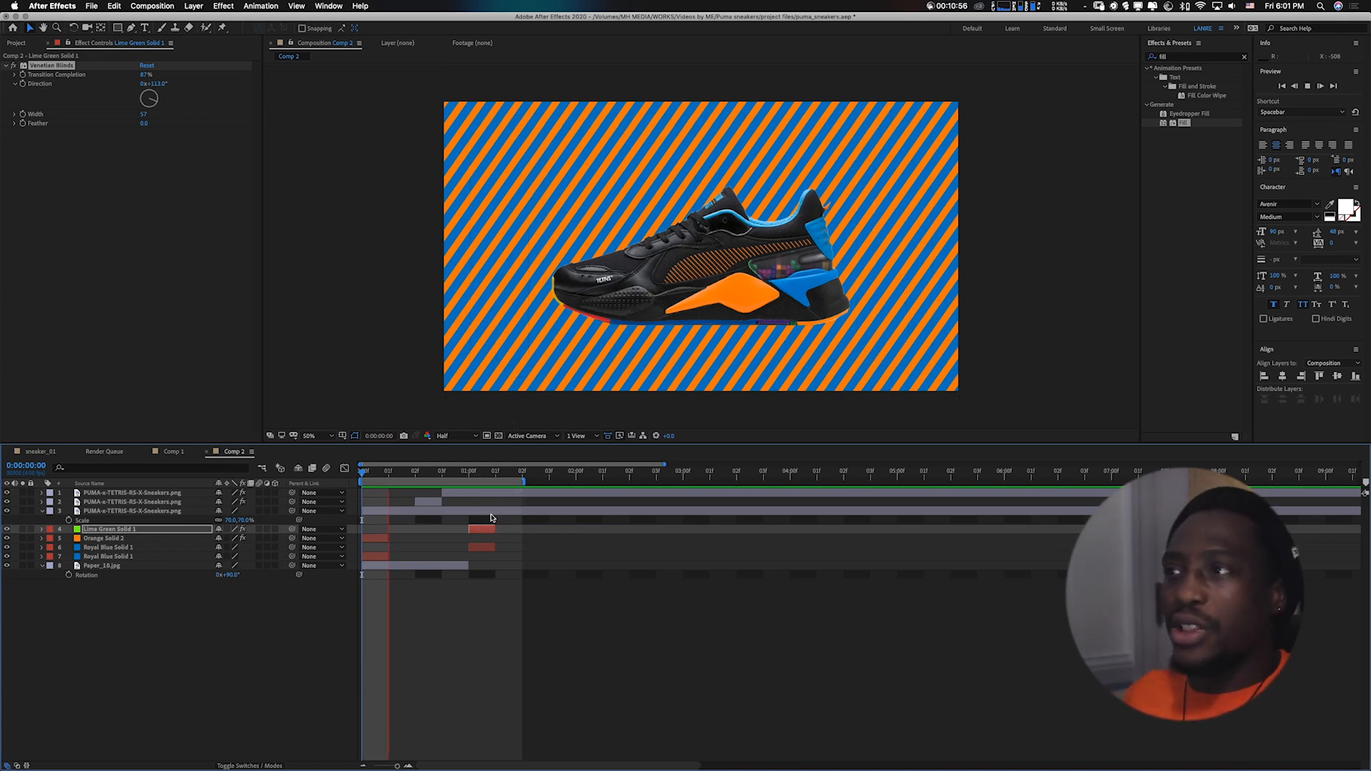